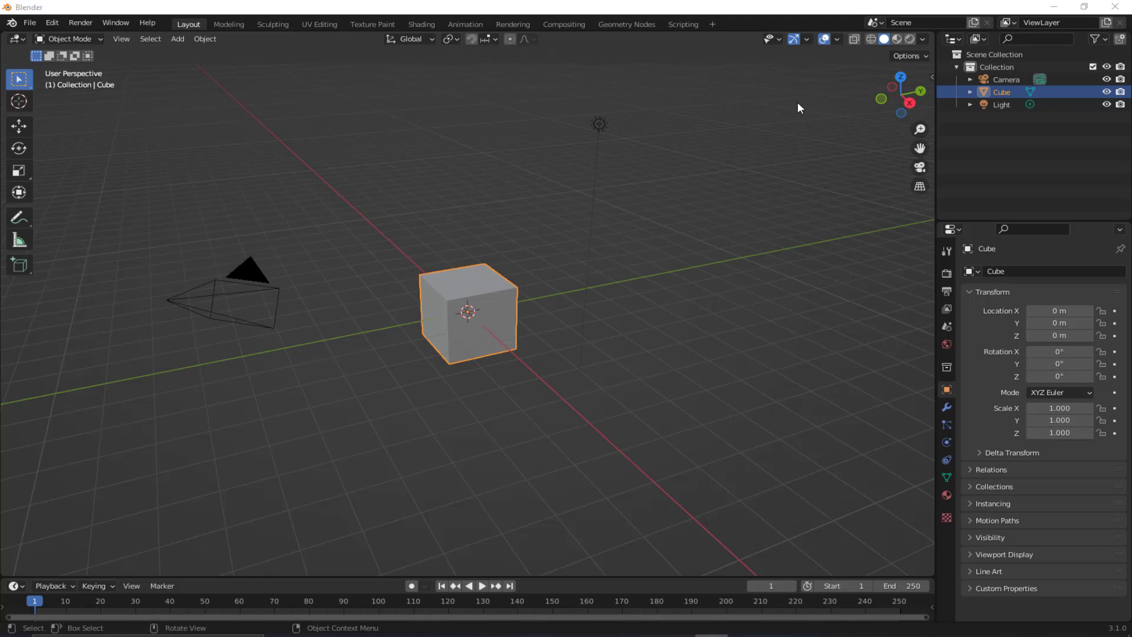
Delete the default cube from the scene.
scroll(503, 244, down, 4)
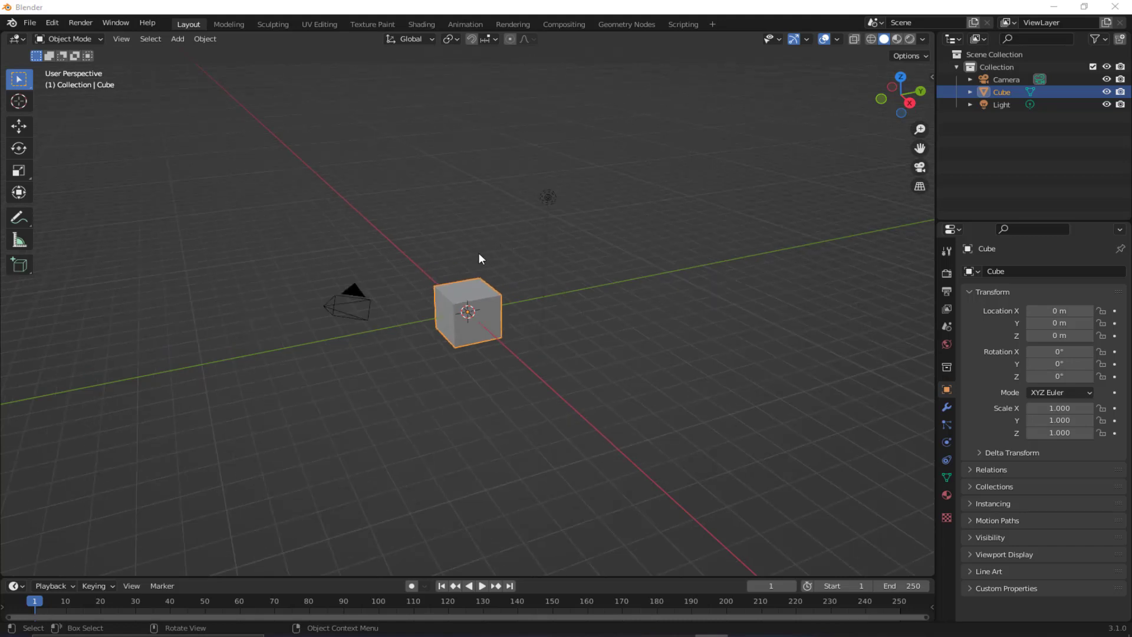
mouse_move(431, 305)
middle_down()
mouse_move(454, 322)
mouse_move(423, 333)
mouse_move(412, 316)
middle_up()
scroll(412, 316, up, 6)
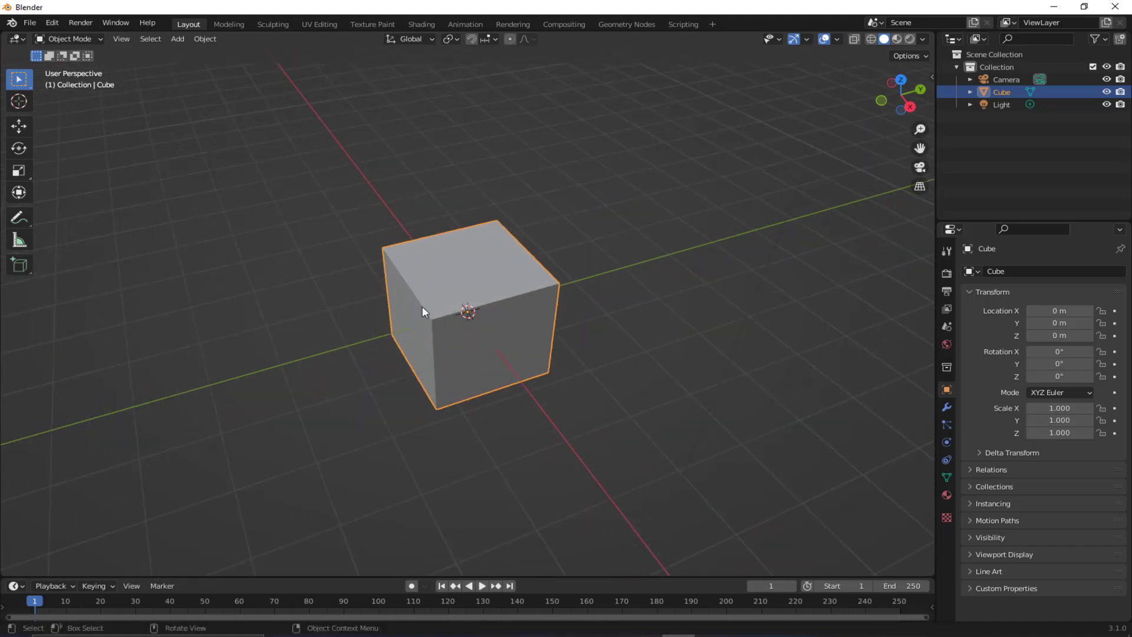
key(Delete)
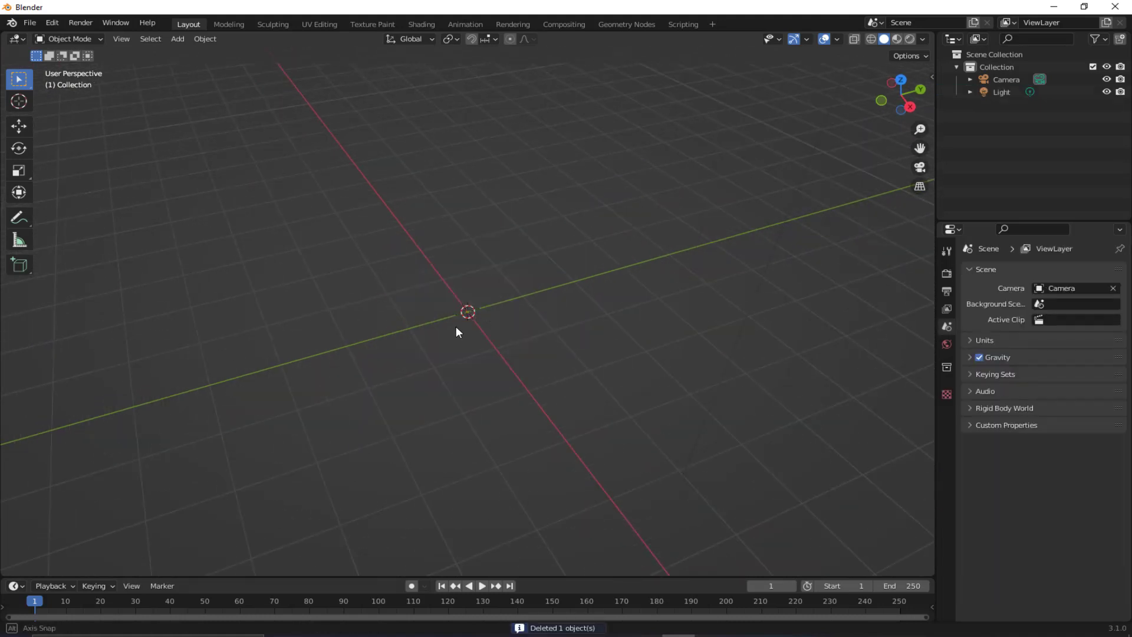
Search the add-ons in the preferences for "land" to check whether A.N.T.Landscape is enabled.
middle_drag(457, 331, 365, 244)
click(51, 22)
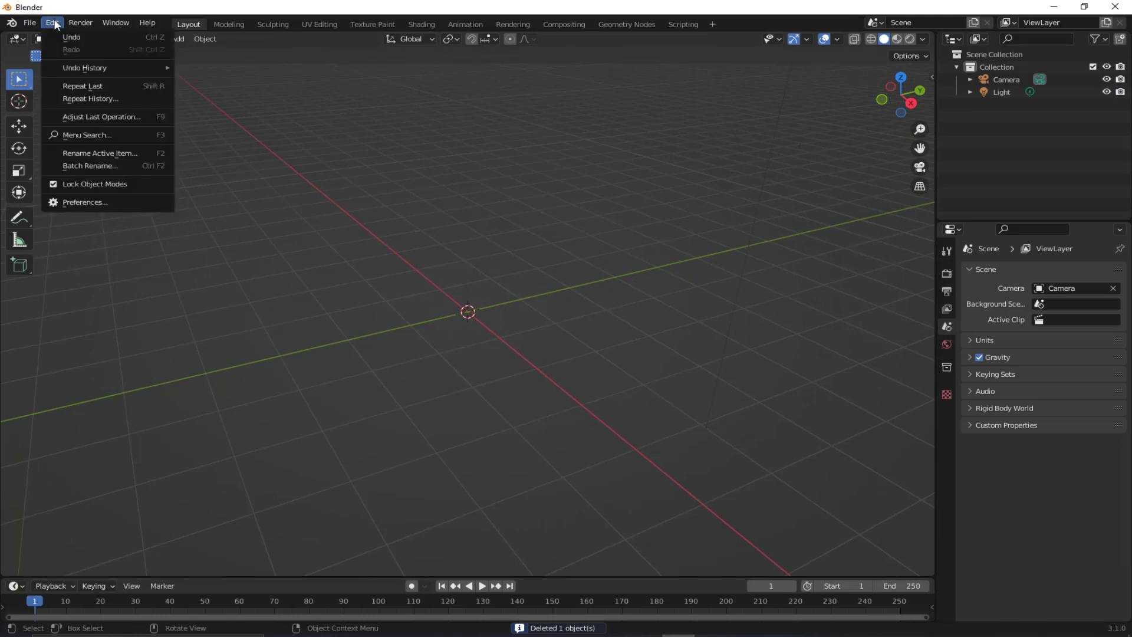
click(79, 200)
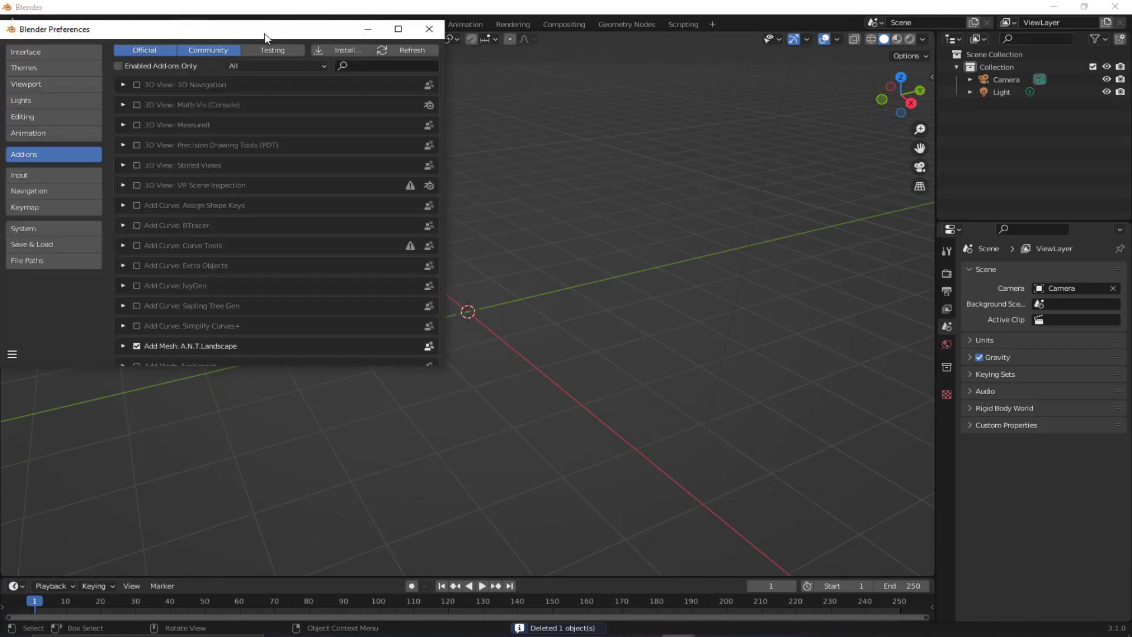
drag(267, 33, 555, 146)
click(596, 204)
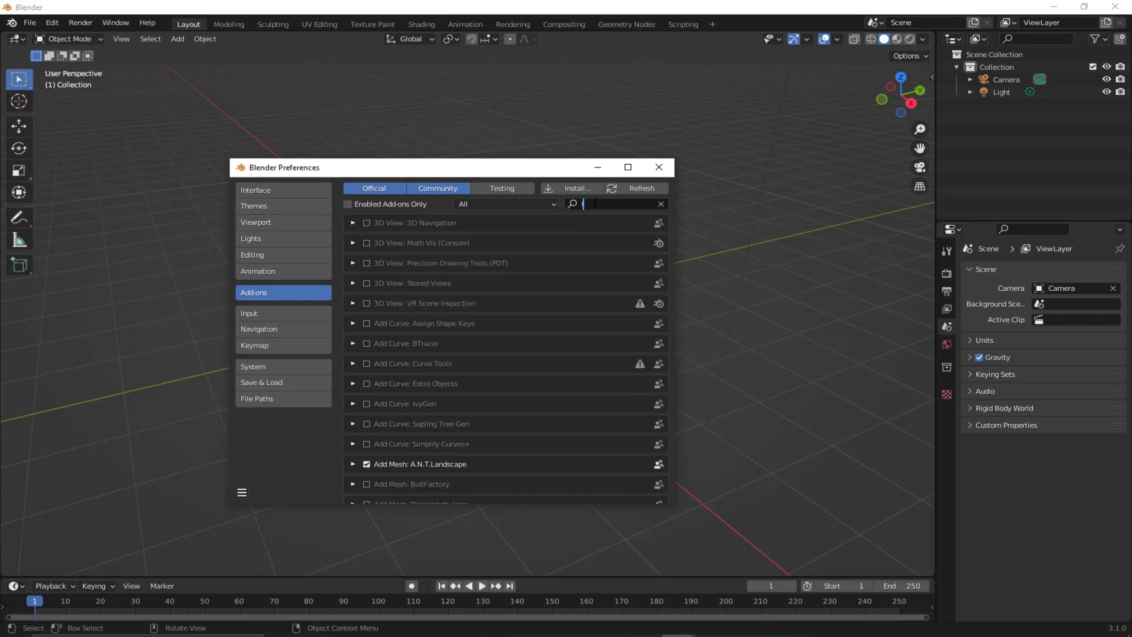
text(lanc)
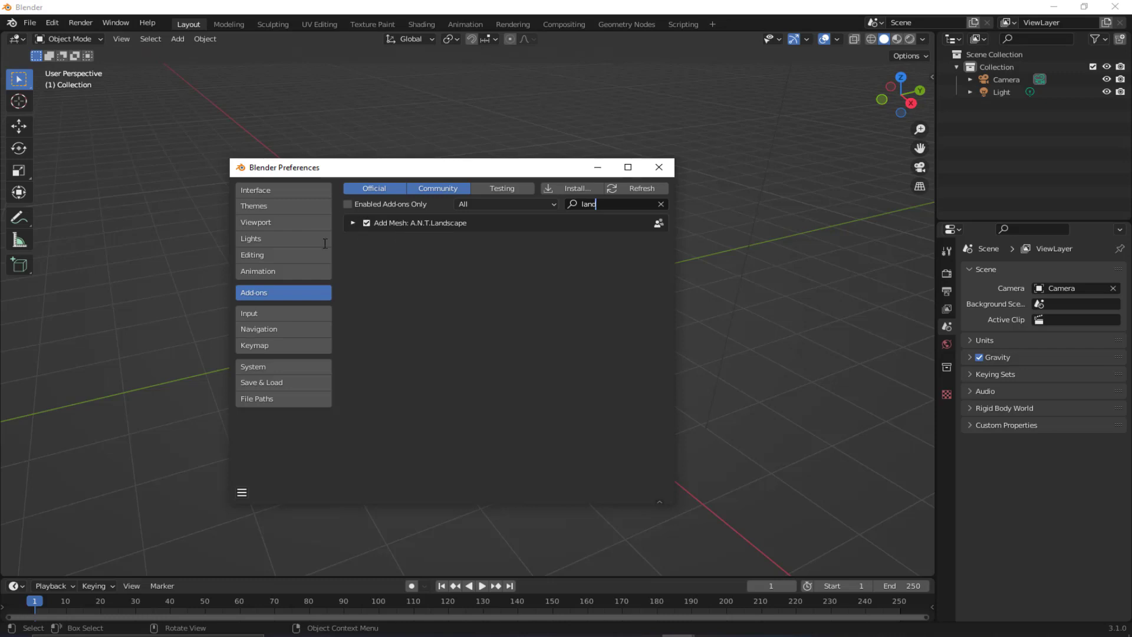
click(660, 168)
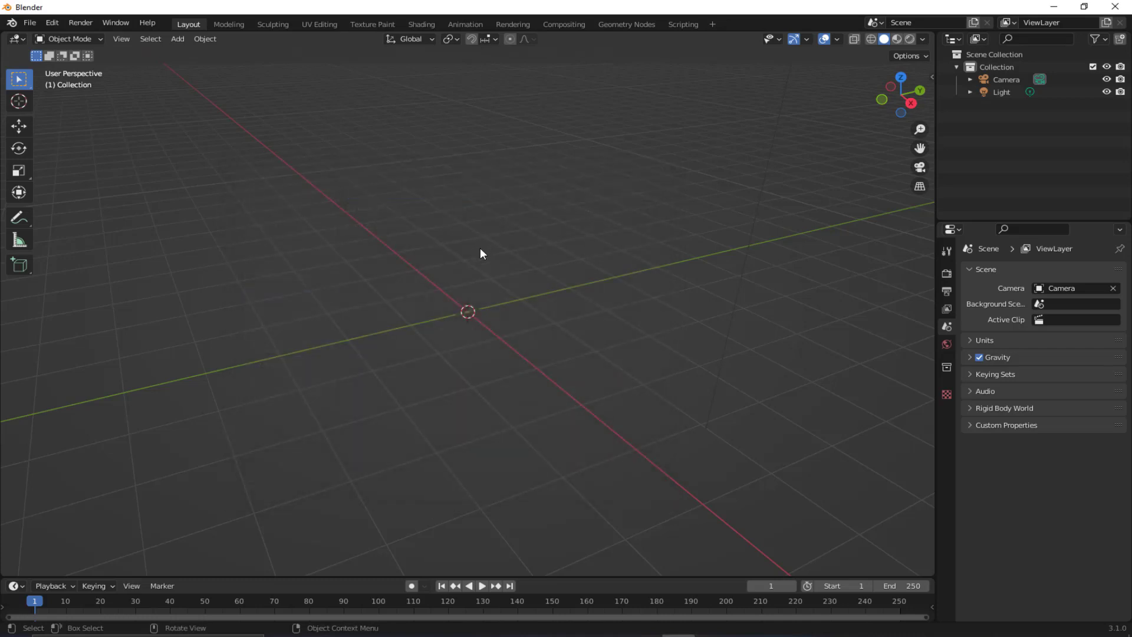
Add an A.N.T. landscape mesh at the scene origin and open its generation settings.
key(shift+a)
click(933, 77)
click(926, 140)
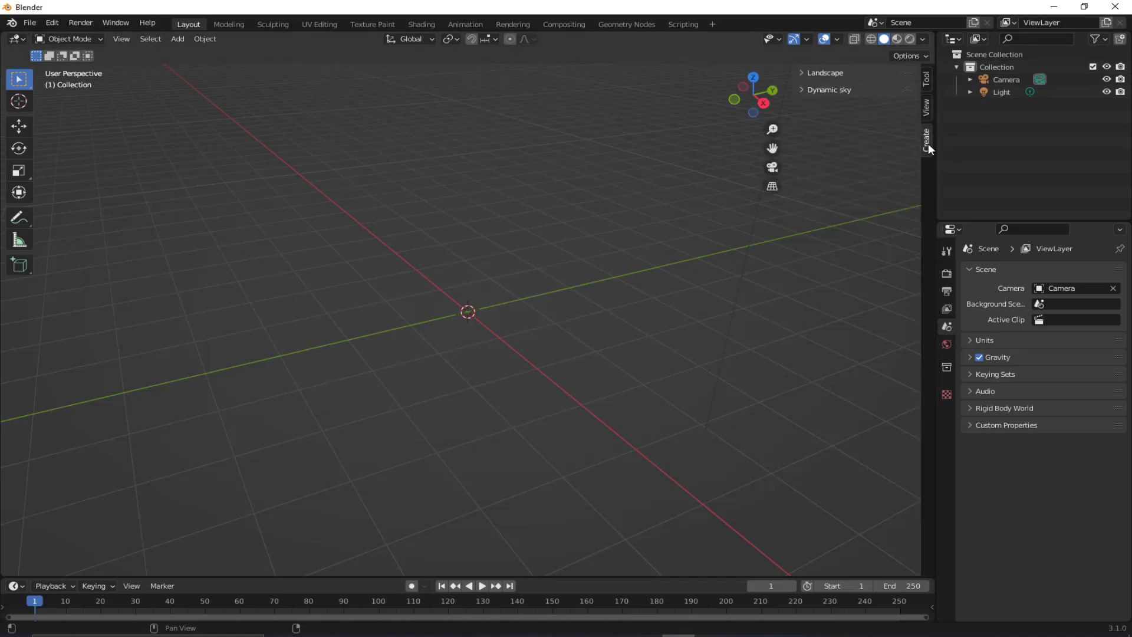
click(801, 73)
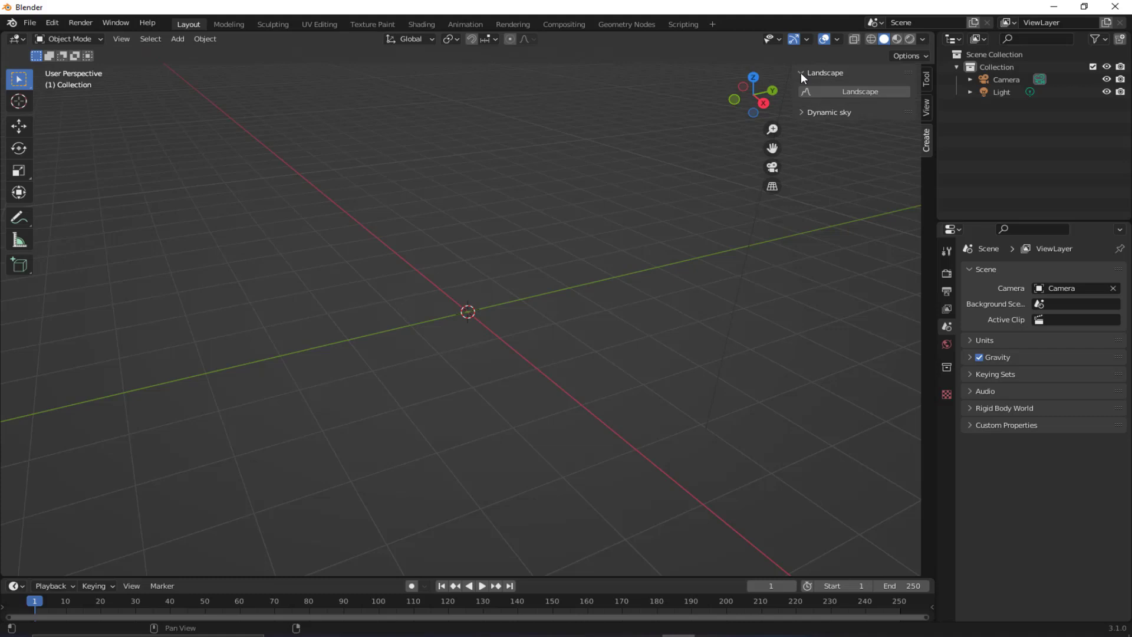
click(844, 91)
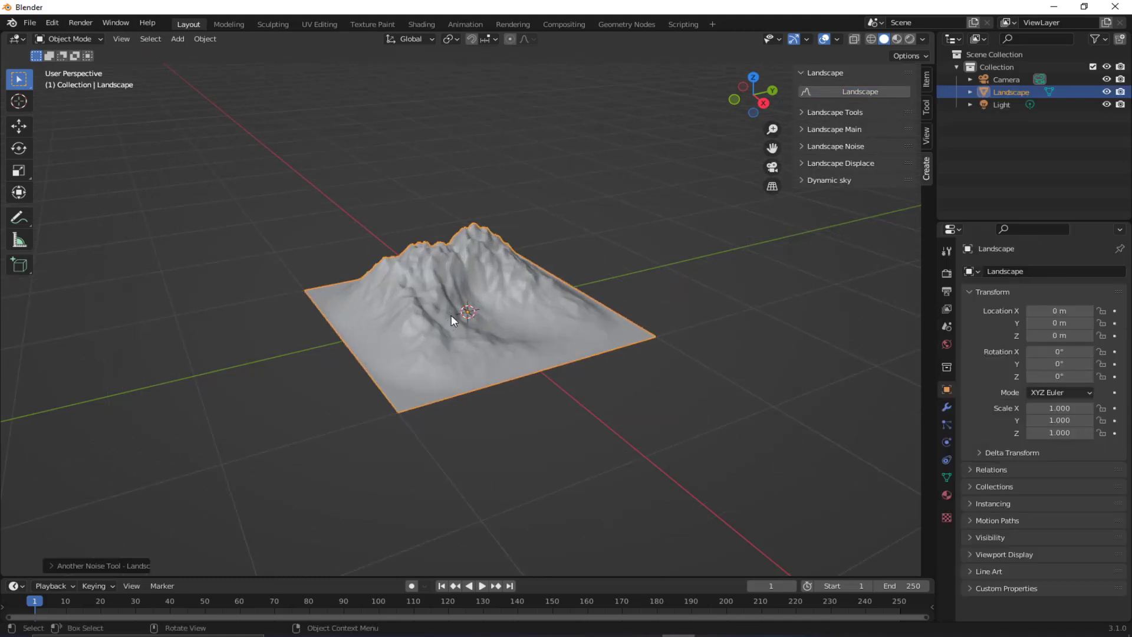
click(46, 565)
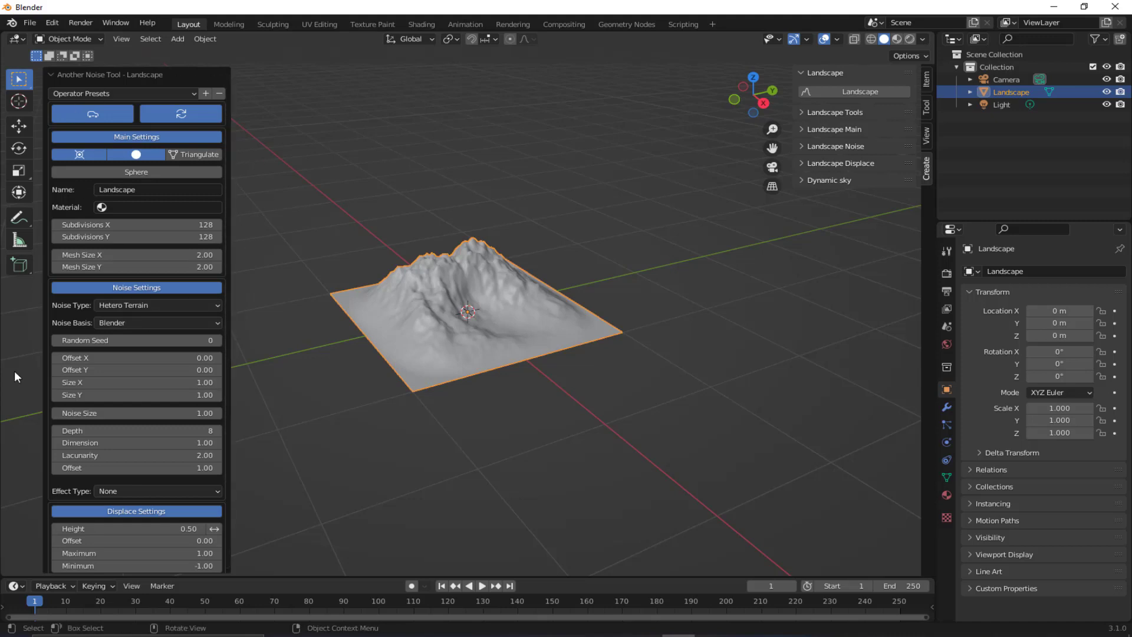
With the Hetero Terrain noise type selected, try the Voronoi F1, Perlin and New Perlin noise bases on the landscape.
scroll(432, 316, up, 6)
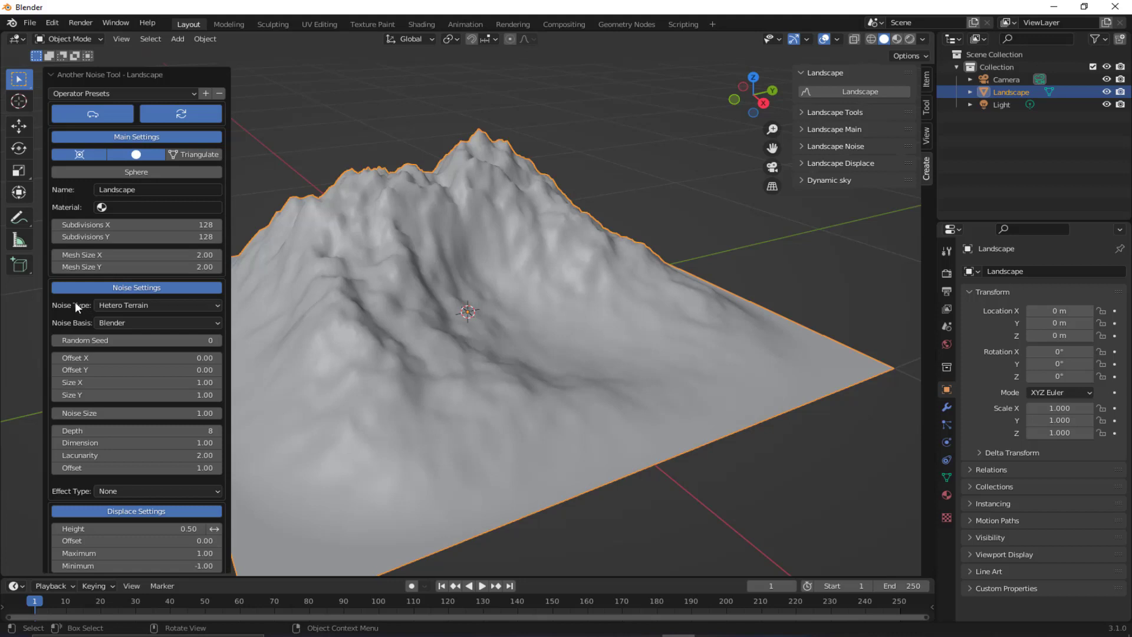
click(110, 305)
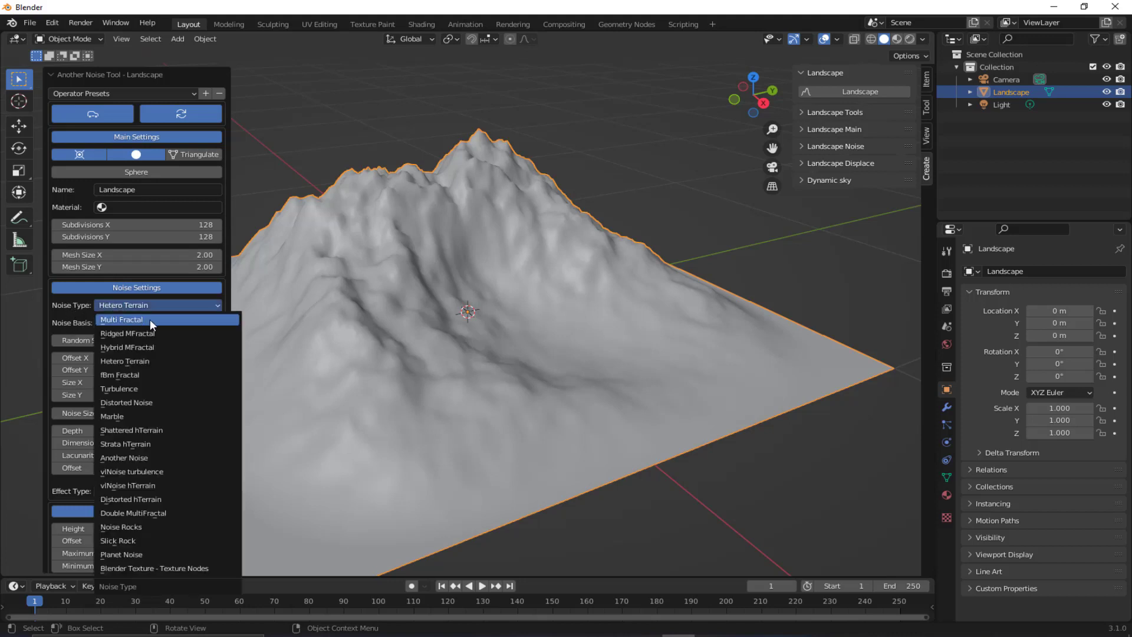
click(152, 361)
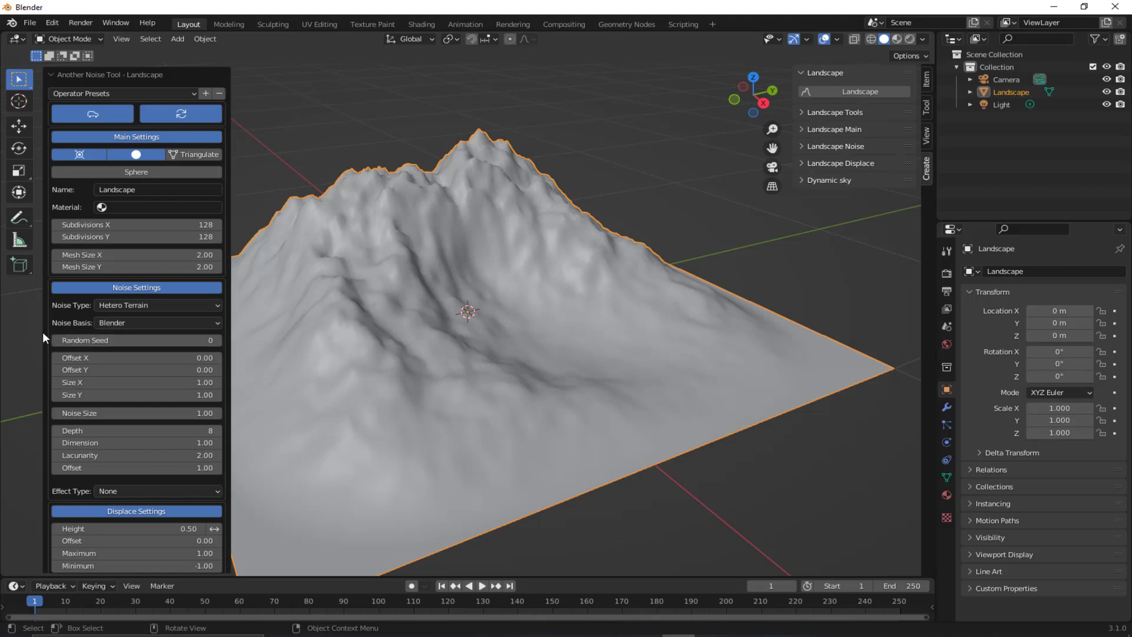
click(108, 322)
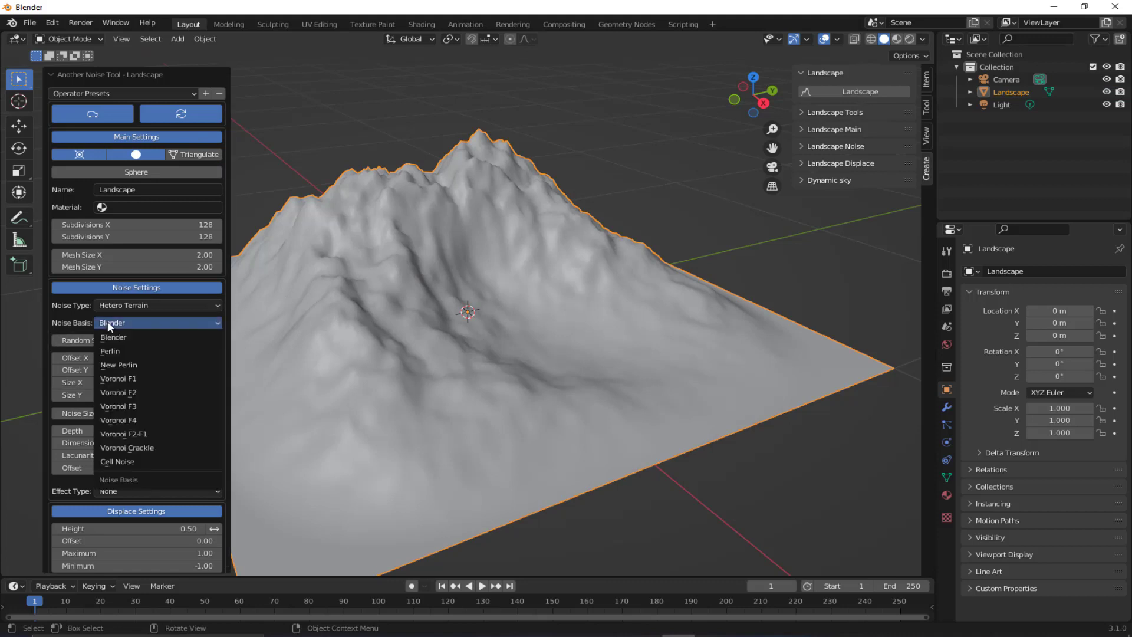
click(151, 380)
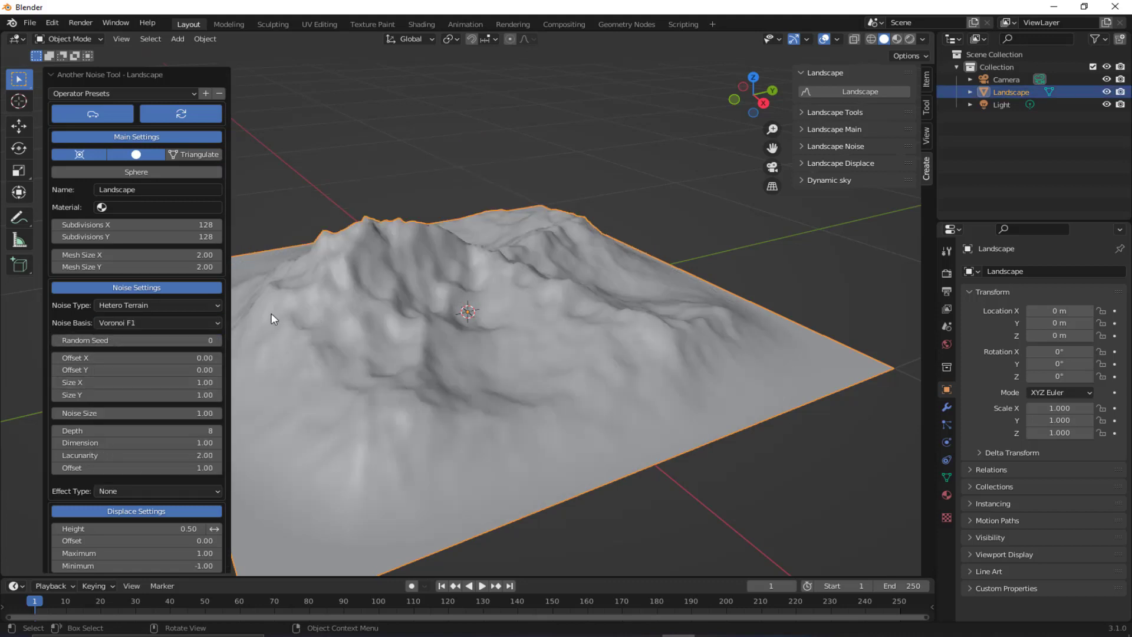
click(137, 322)
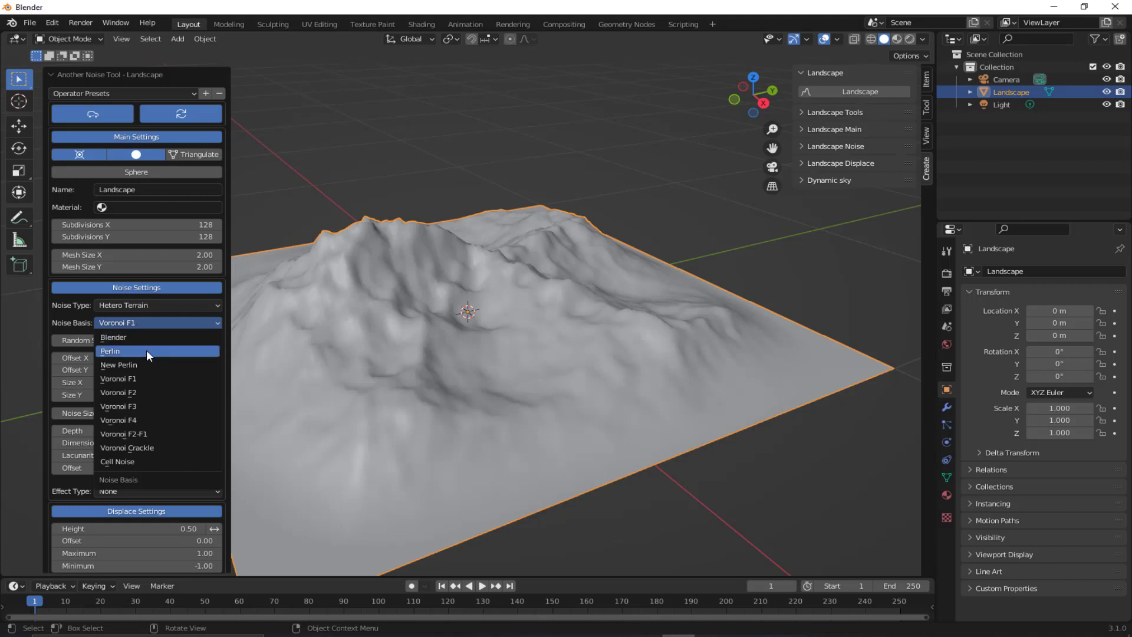
click(146, 350)
click(123, 322)
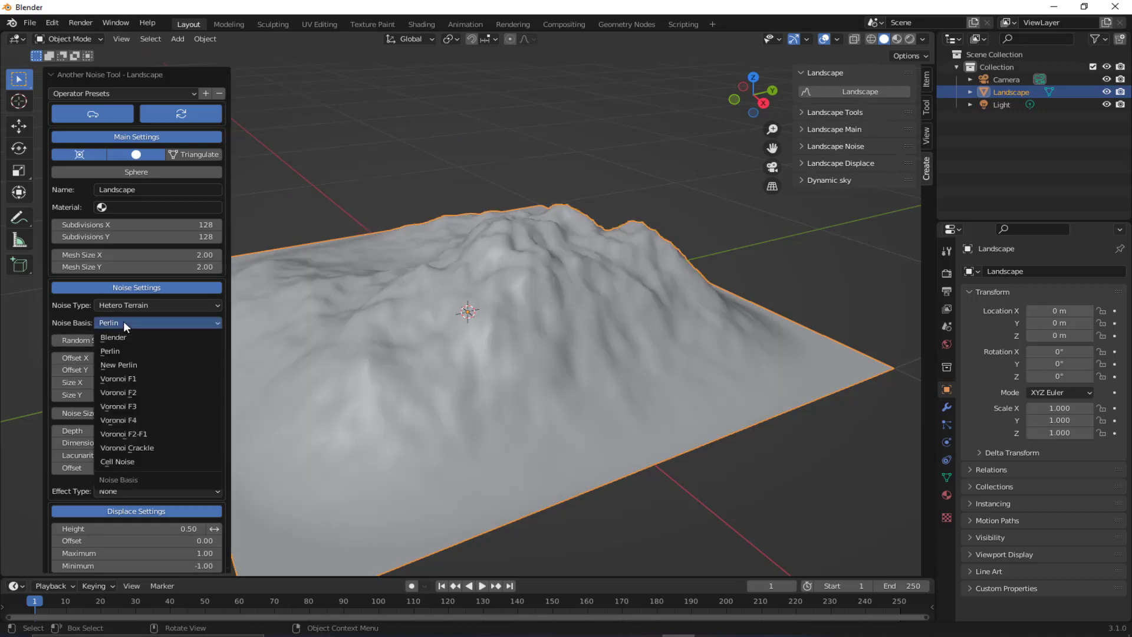
click(132, 364)
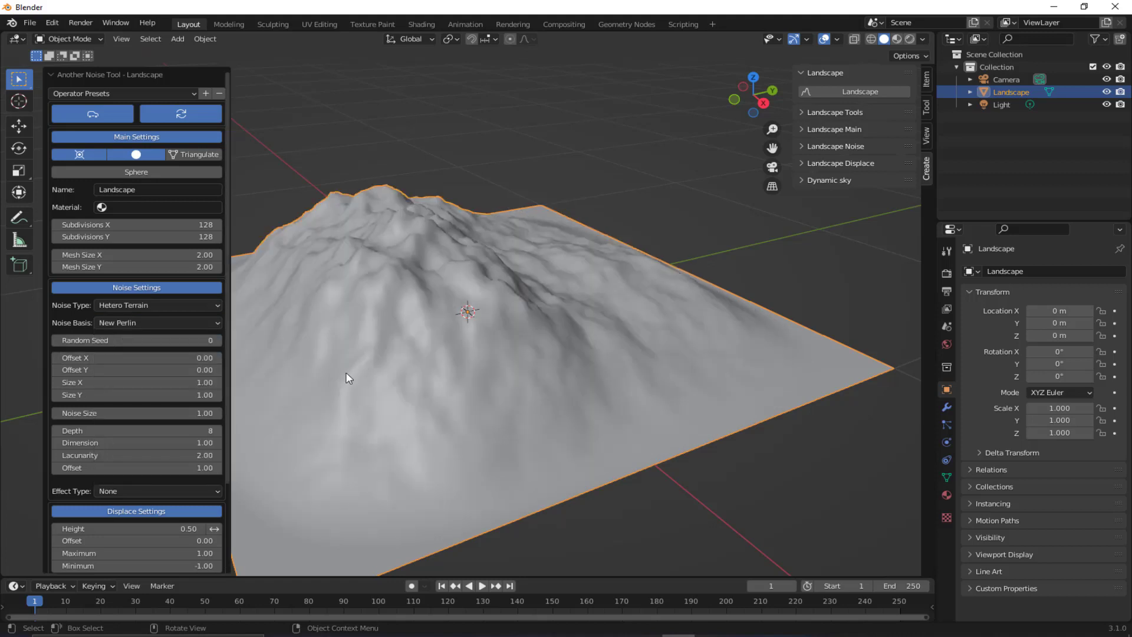
Try the Hybrid MFractal, Turbulence and fBm Fractal noise types on the landscape, ending on Hybrid MFractal.
click(127, 304)
click(128, 347)
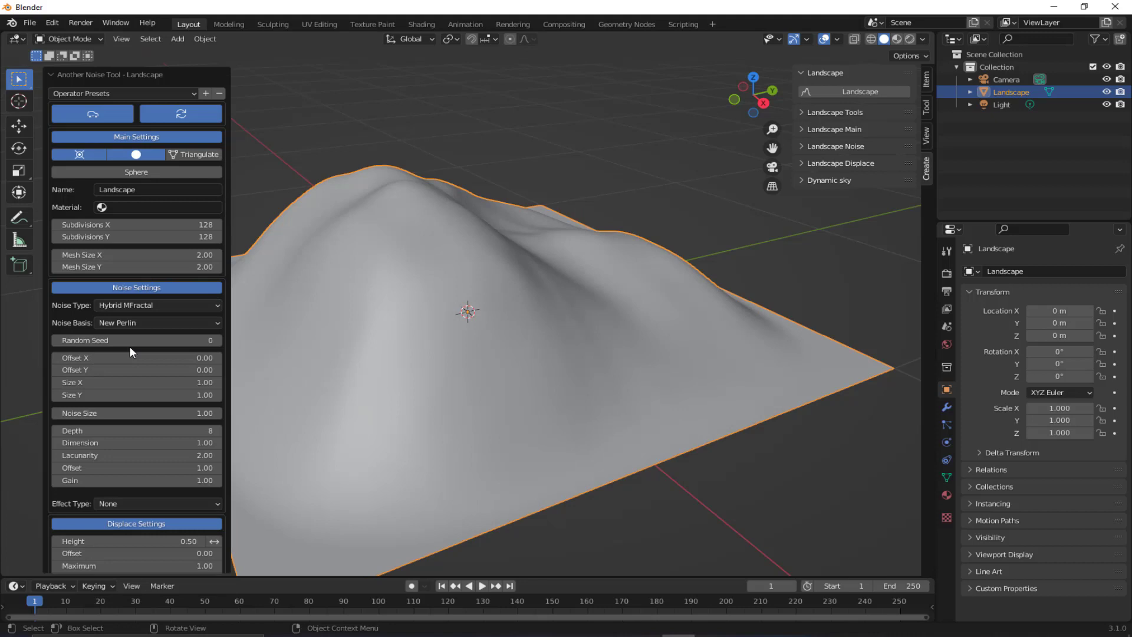
click(140, 305)
click(132, 389)
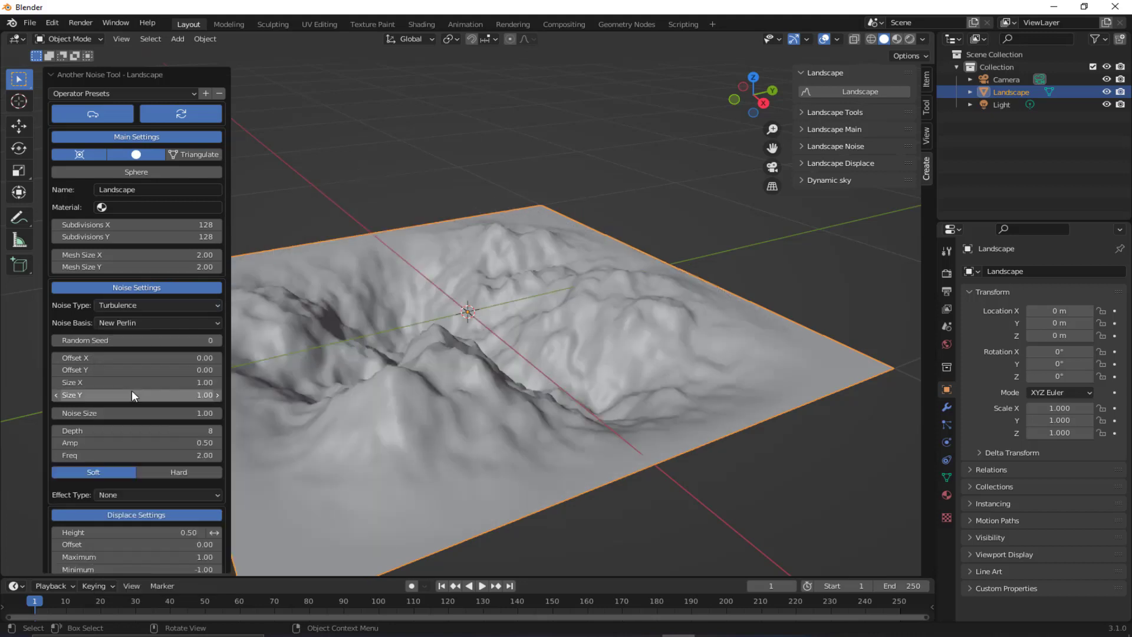
click(150, 305)
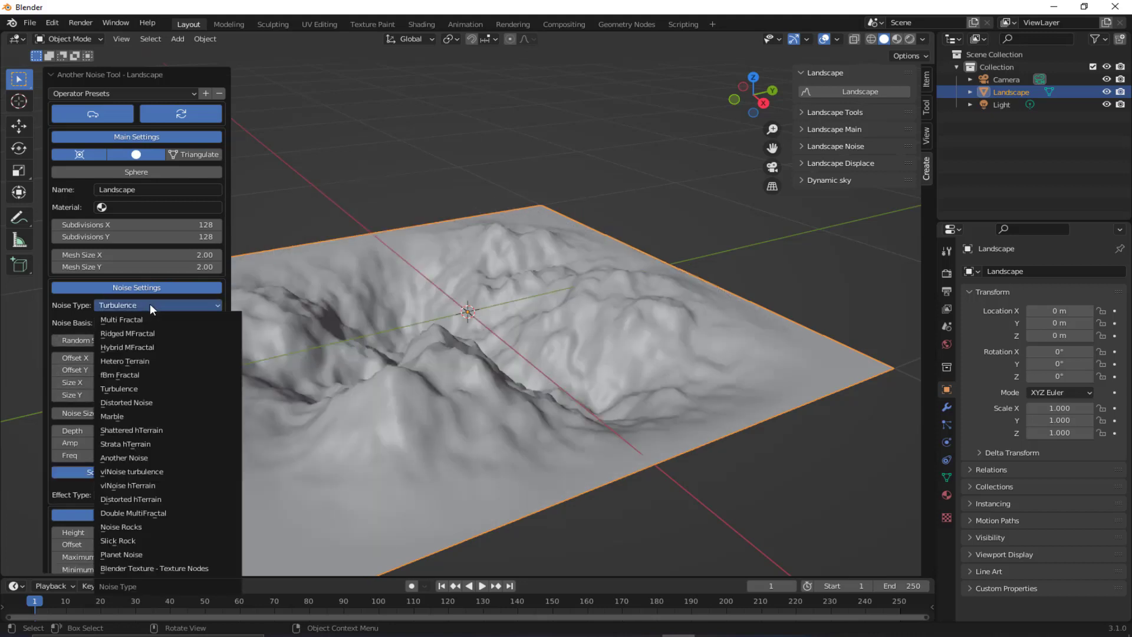
click(132, 374)
middle_drag(509, 349, 325, 325)
scroll(330, 327, up, 3)
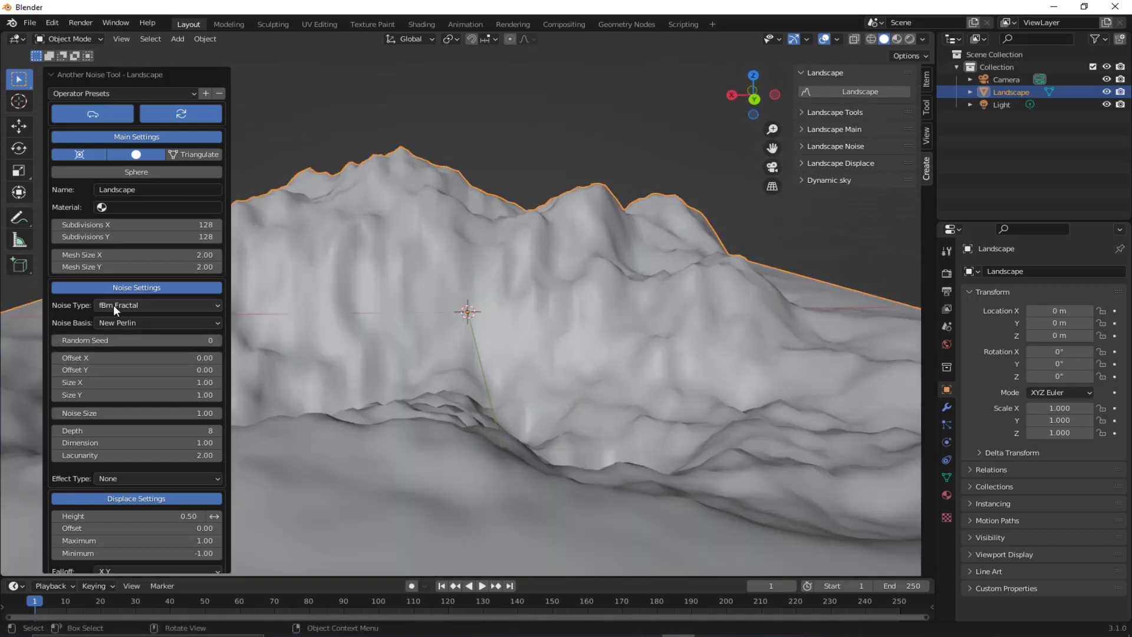
click(118, 305)
click(129, 347)
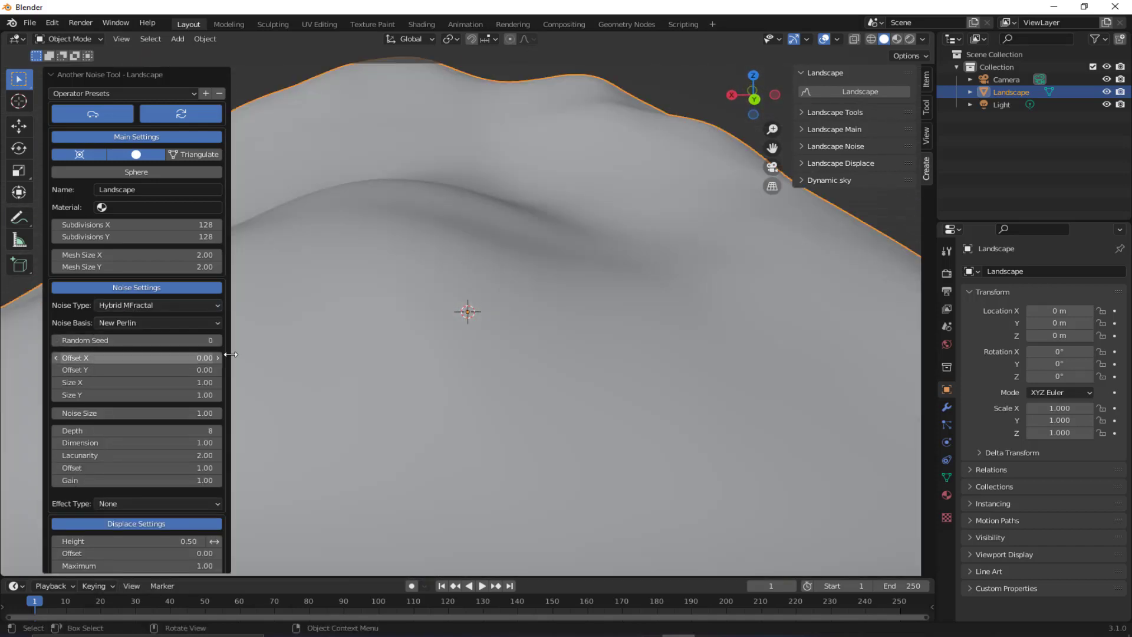
Set the landscape's noise type to Multi Fractal and, after trying Perlin, its noise basis to Voronoi F1.
click(119, 305)
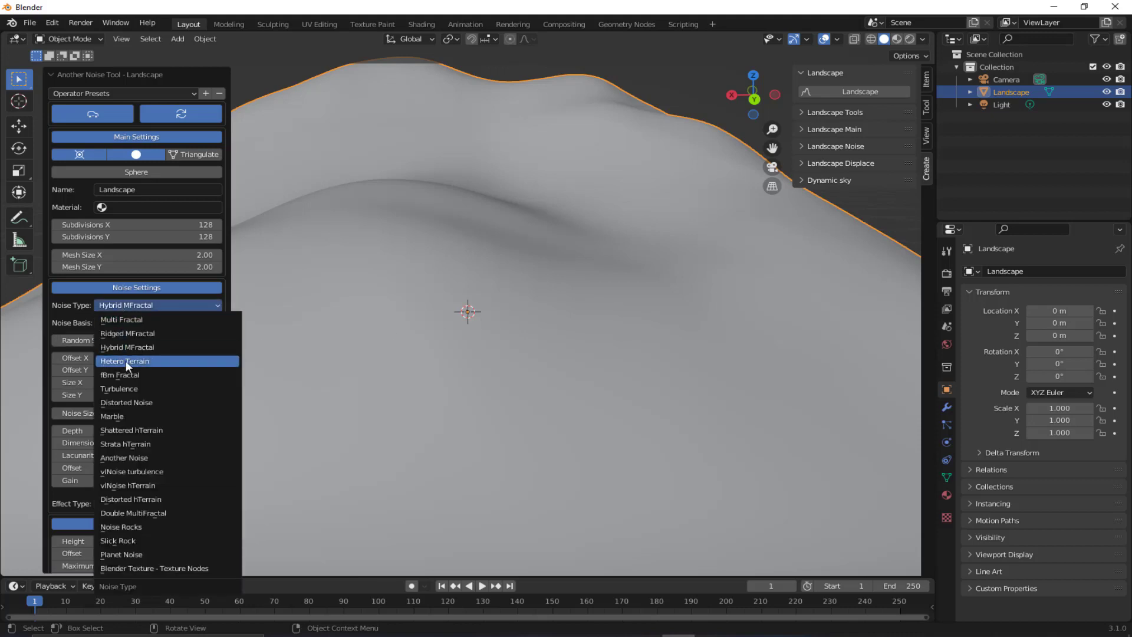
click(129, 319)
middle_drag(531, 331, 481, 345)
click(119, 321)
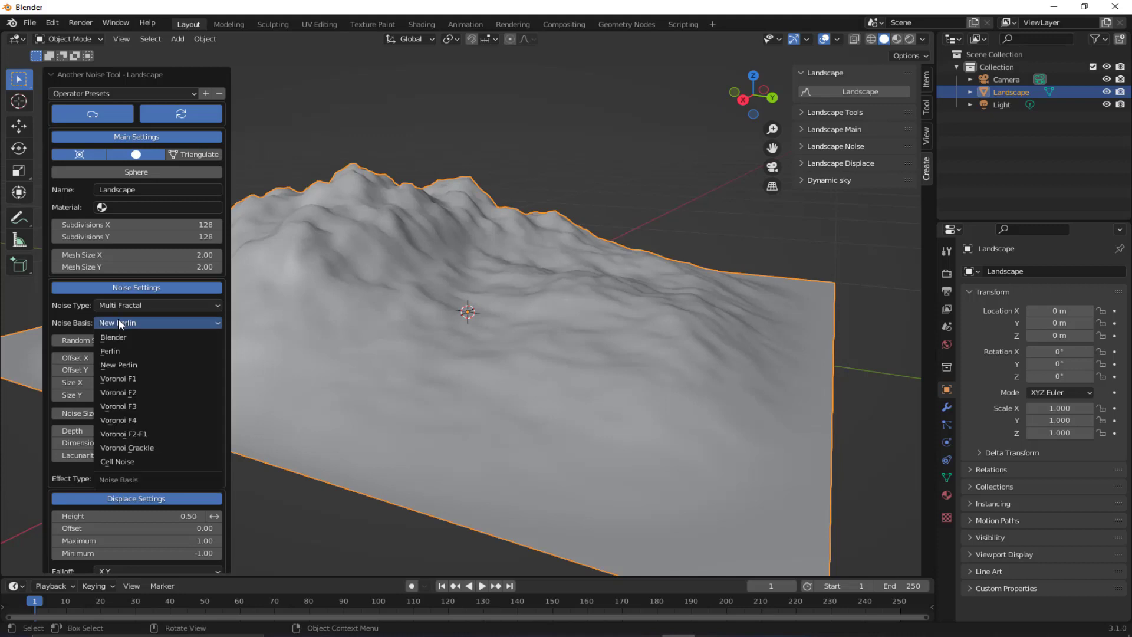
click(115, 351)
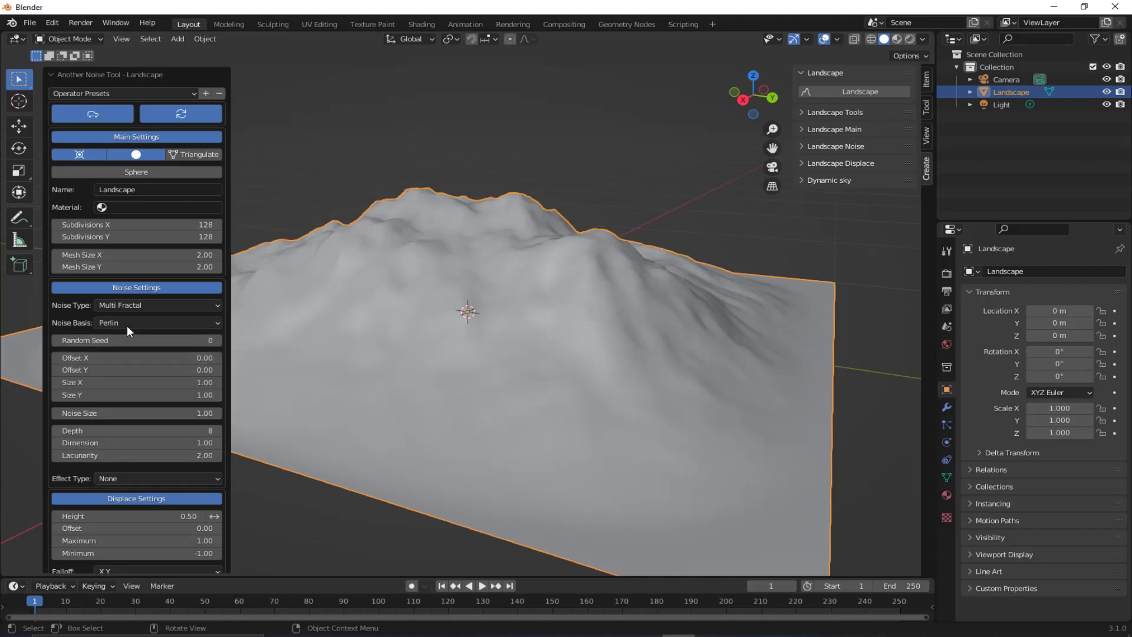
click(126, 323)
click(129, 380)
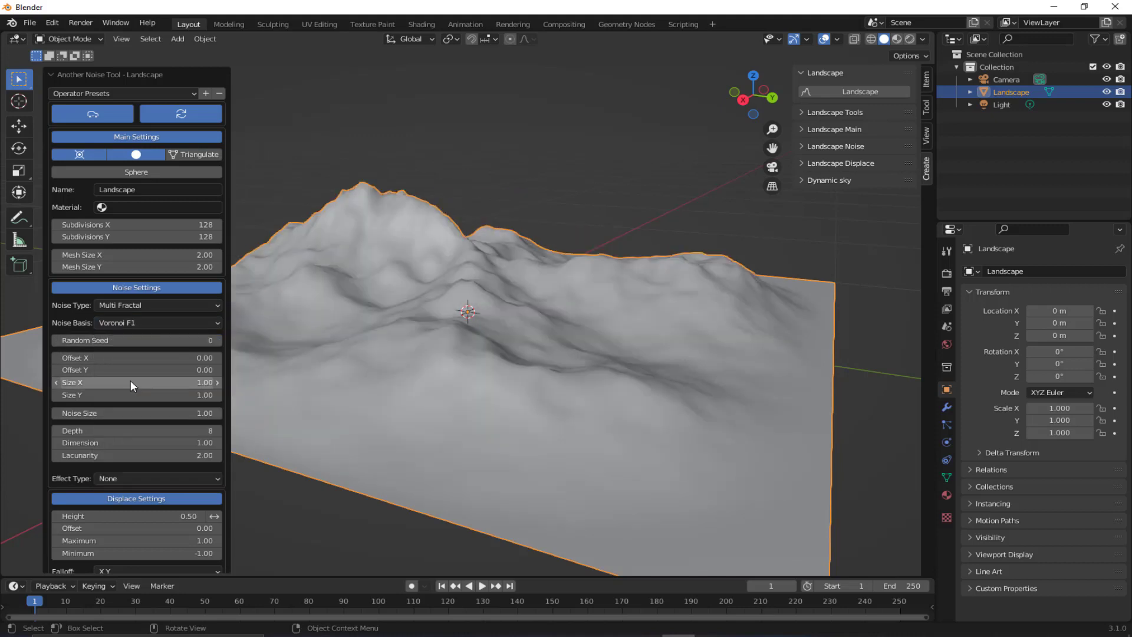
middle_drag(412, 343, 418, 302)
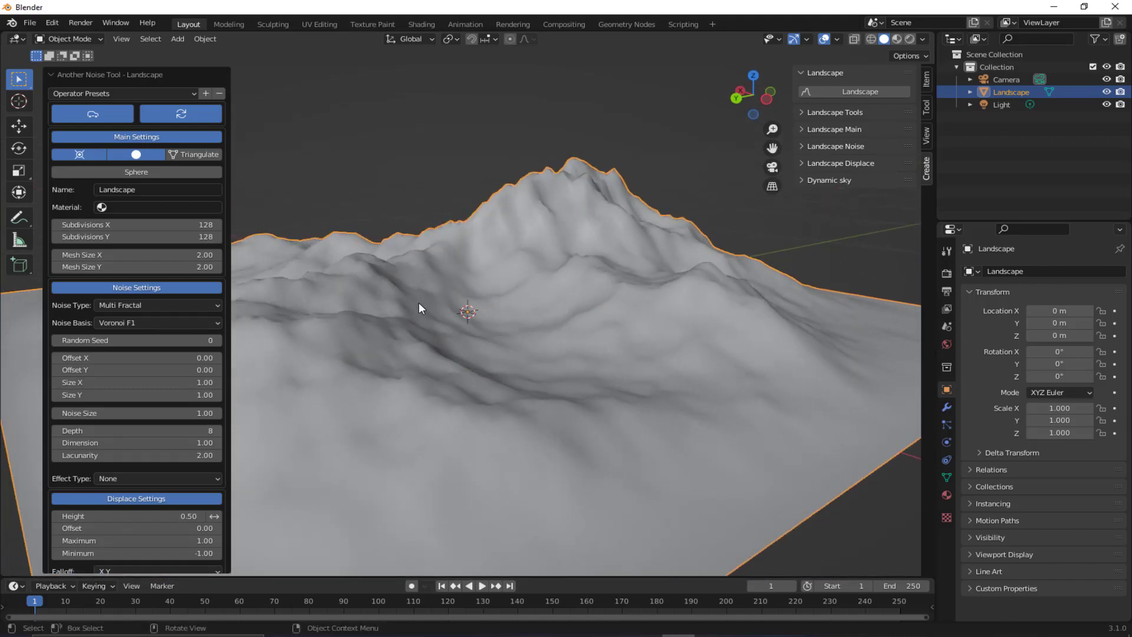
middle_drag(503, 332, 613, 366)
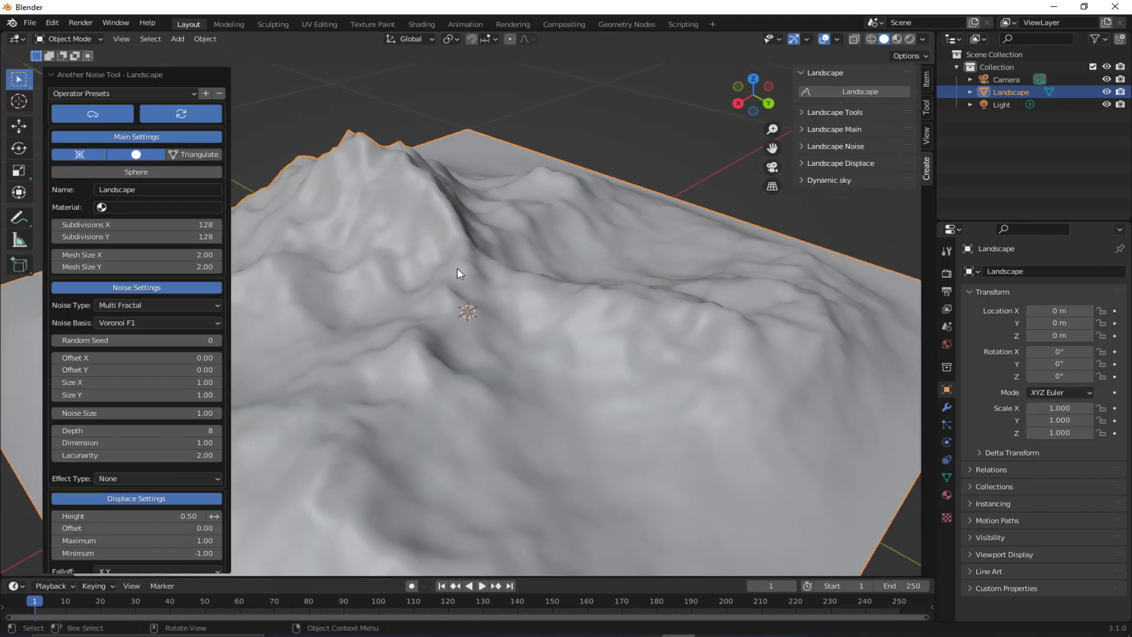
Create a new material for the landscape and set its surface shader to Diffuse BSDF.
click(945, 497)
click(1041, 328)
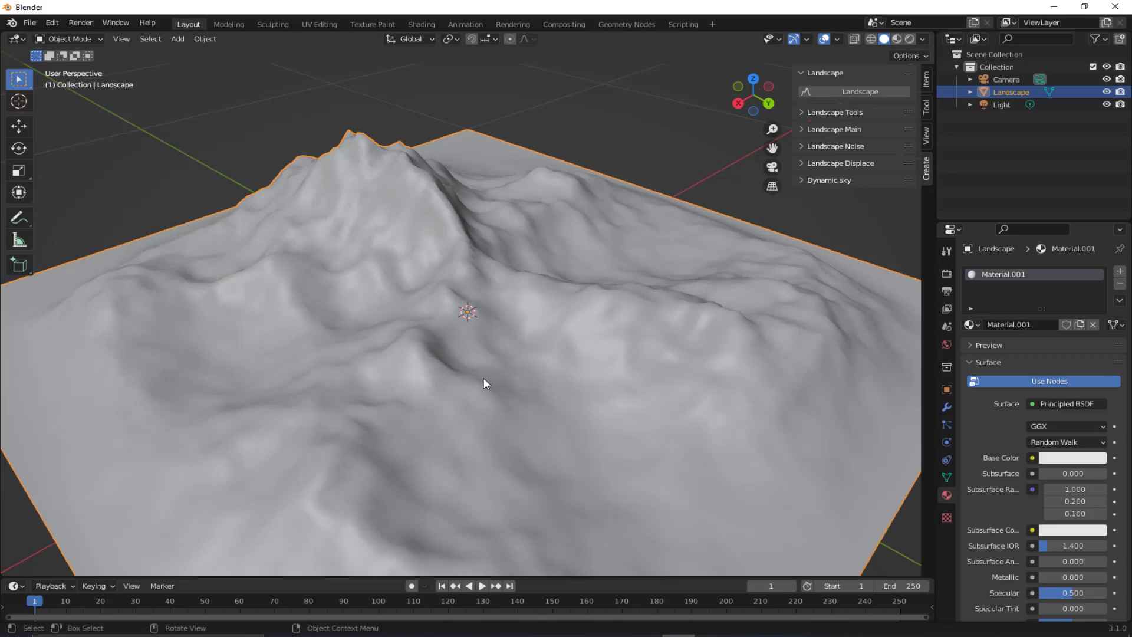
click(1071, 403)
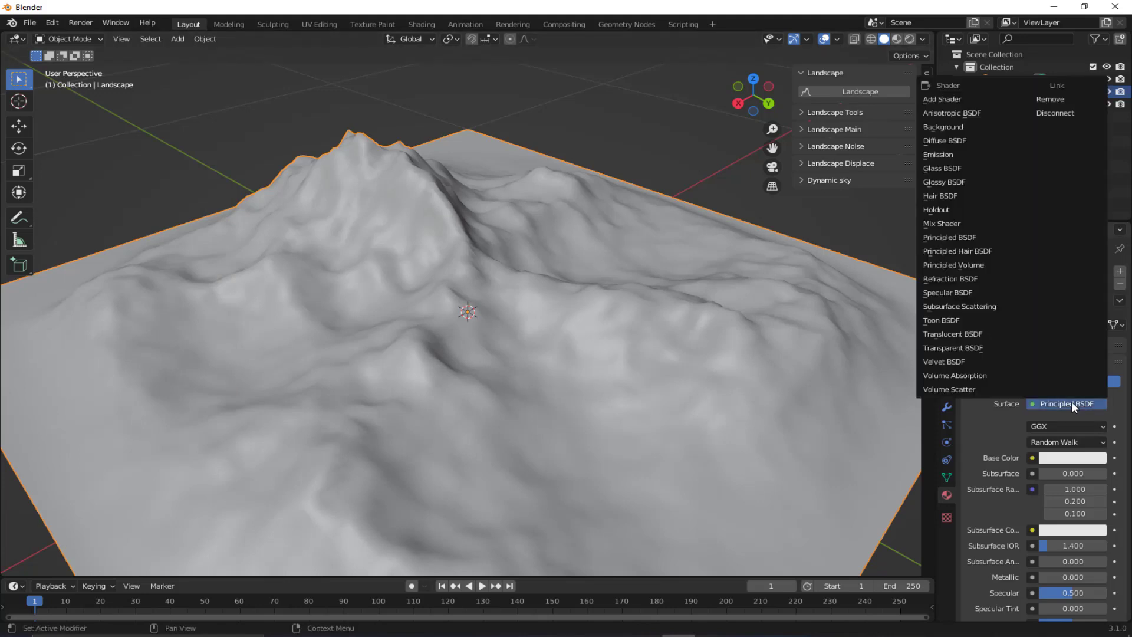
click(963, 140)
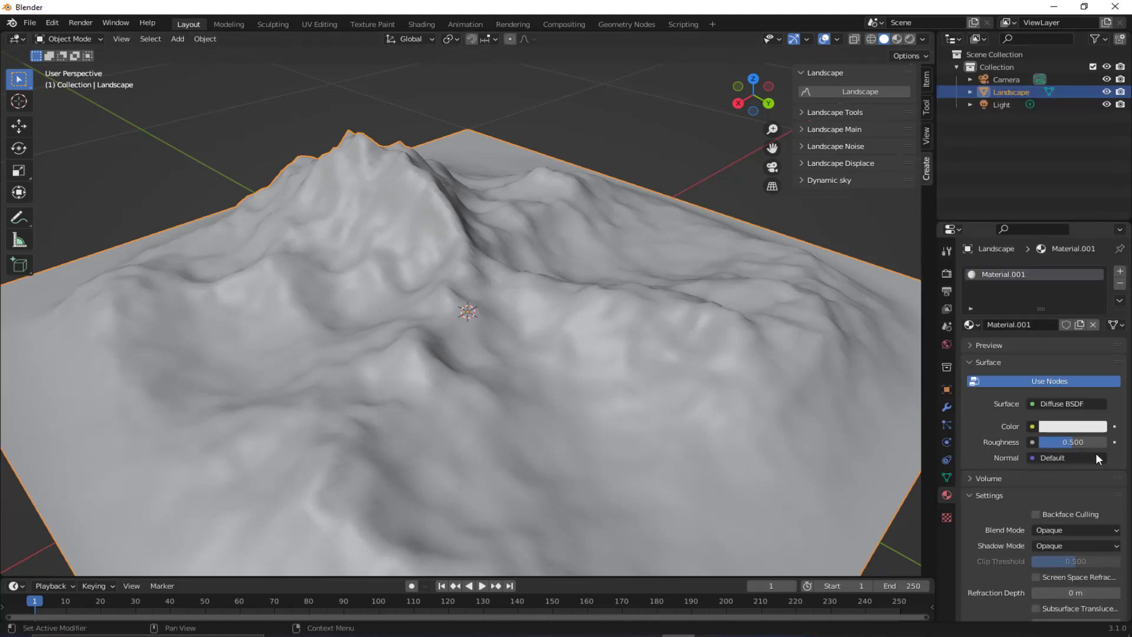
Connect an Image Texture to the Diffuse BSDF's color and load seamless.jpg from the texture folder.
click(1032, 426)
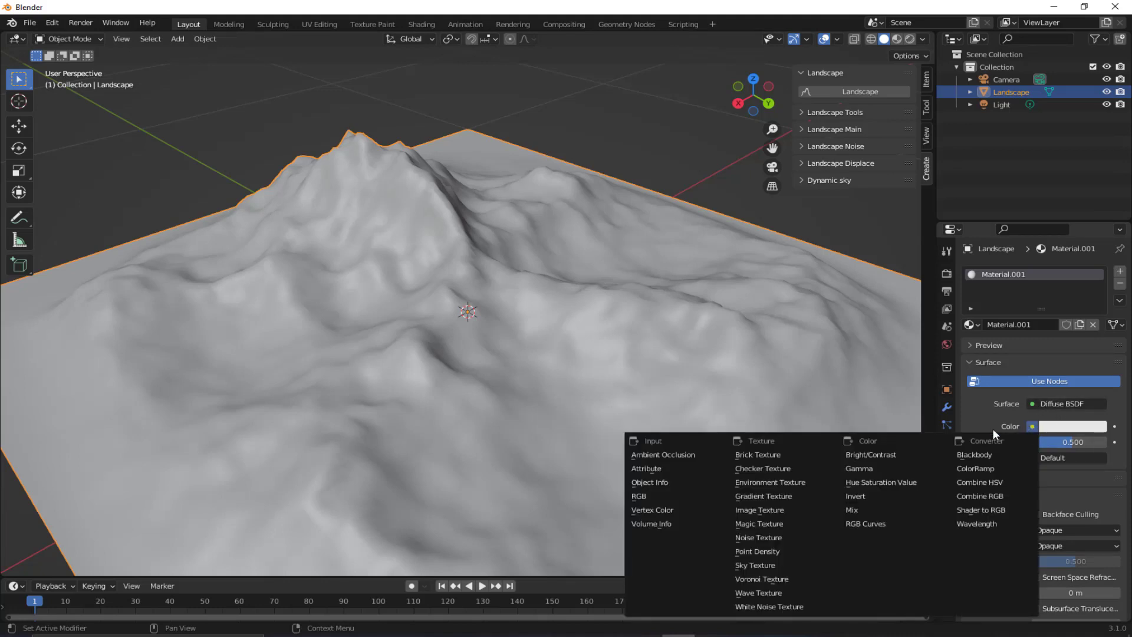
click(1035, 425)
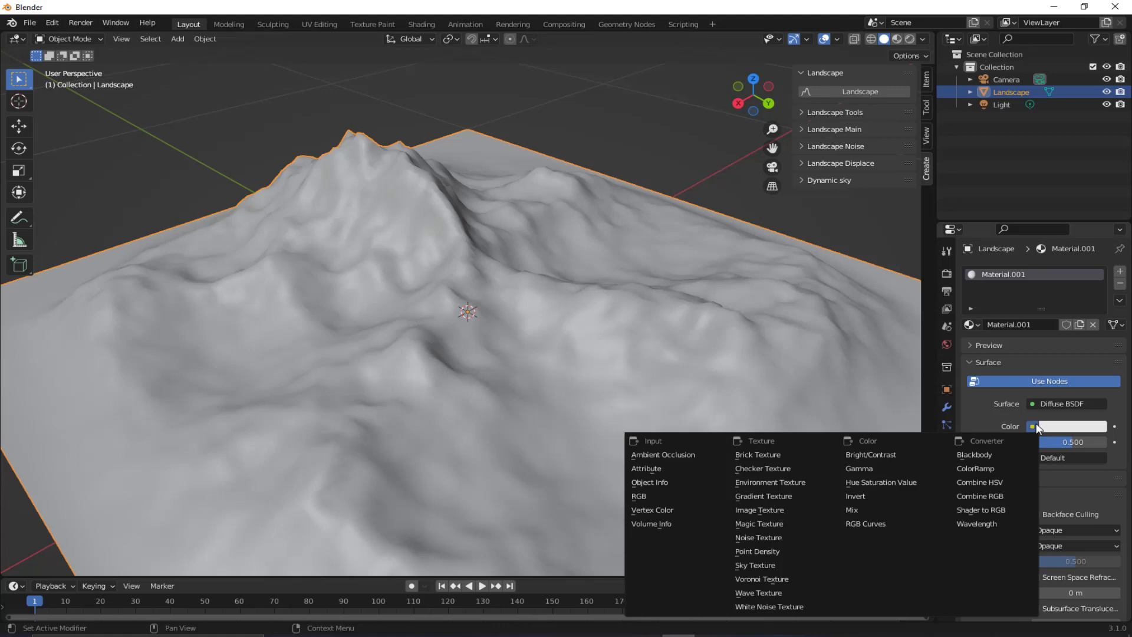
click(751, 511)
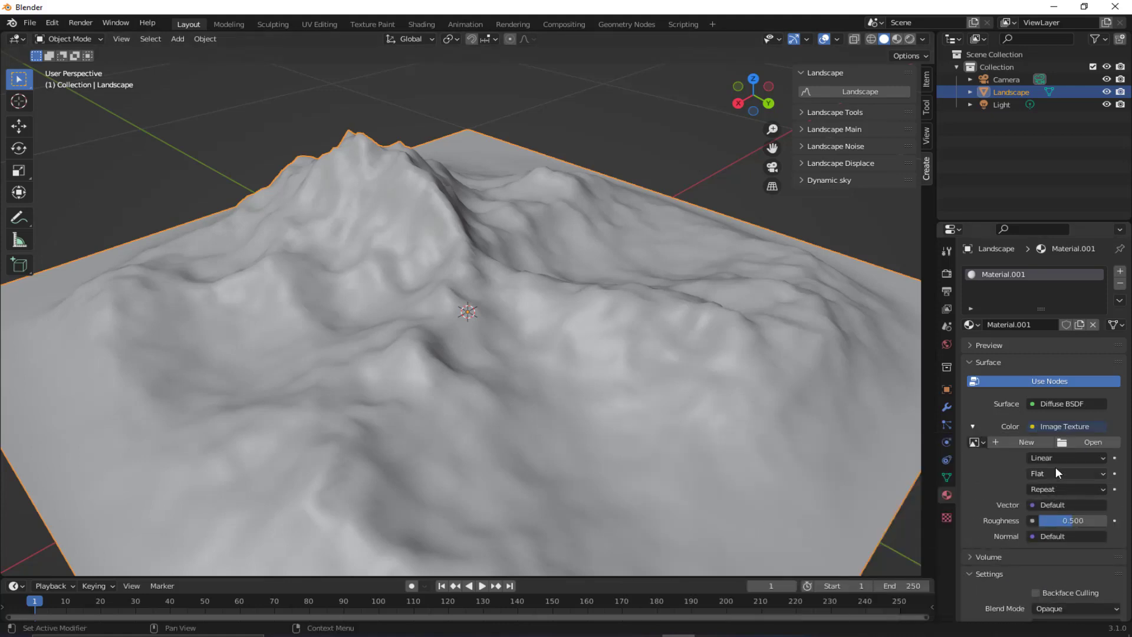
click(1083, 441)
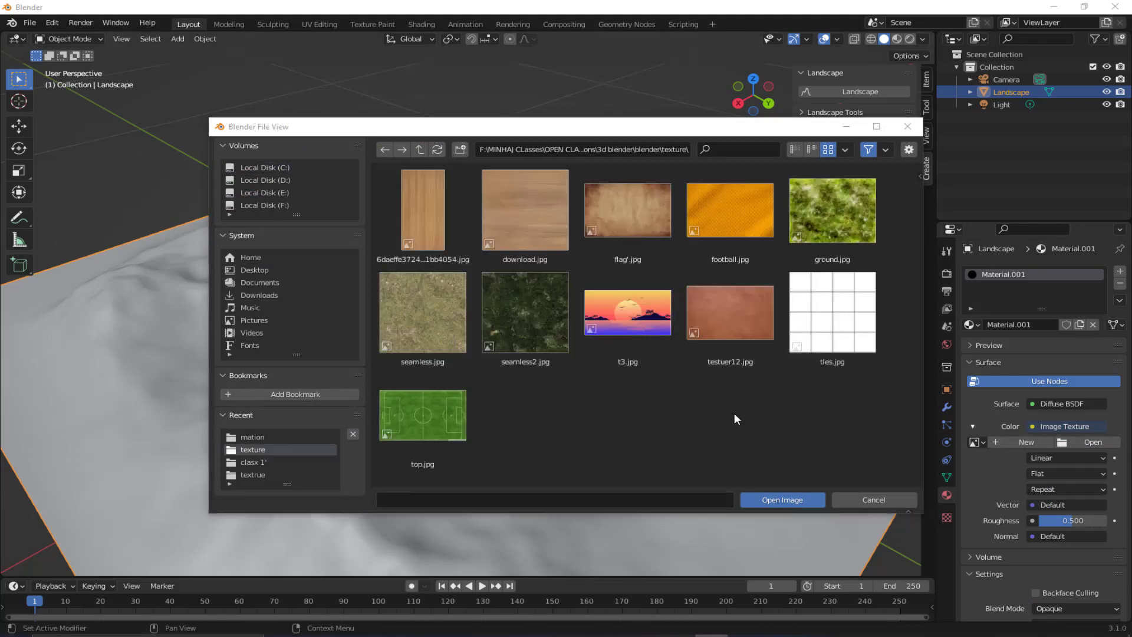
click(425, 316)
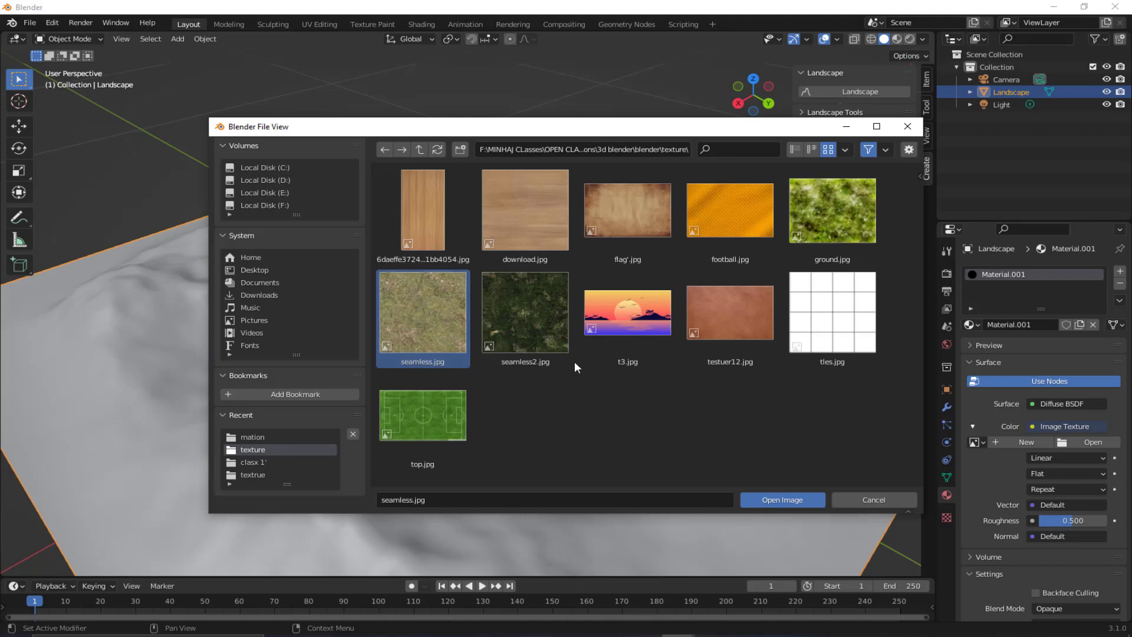
click(783, 501)
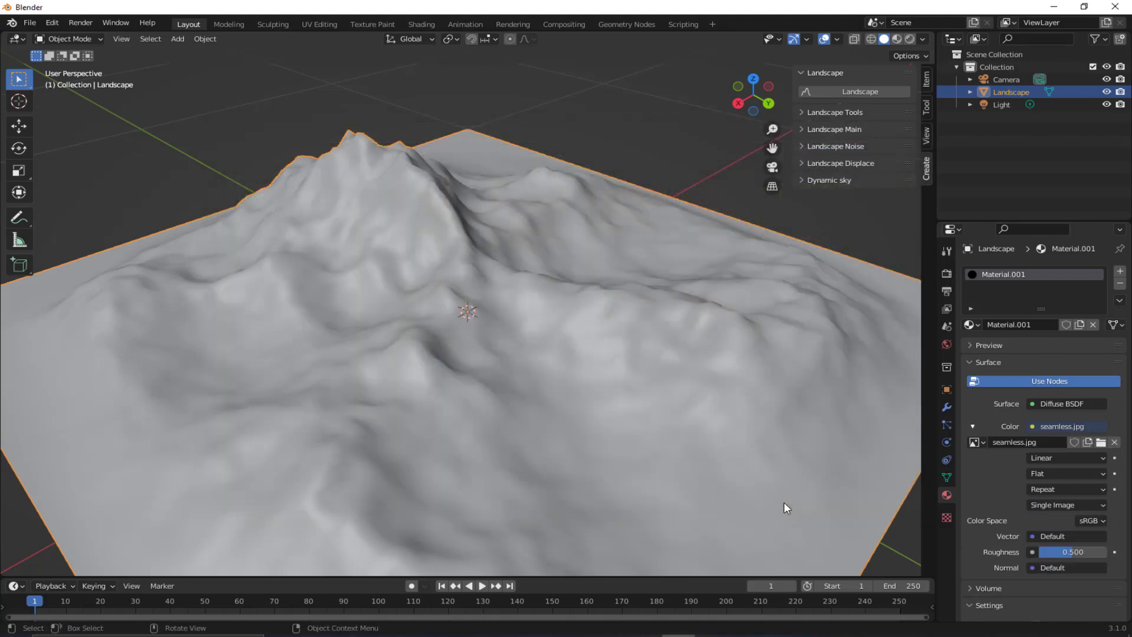
Switch the viewport to Material Preview and examine the textured landscape from several angles.
click(896, 40)
mouse_move(482, 301)
middle_down()
mouse_move(356, 289)
mouse_move(376, 279)
mouse_move(492, 298)
mouse_move(430, 296)
mouse_move(428, 277)
middle_up()
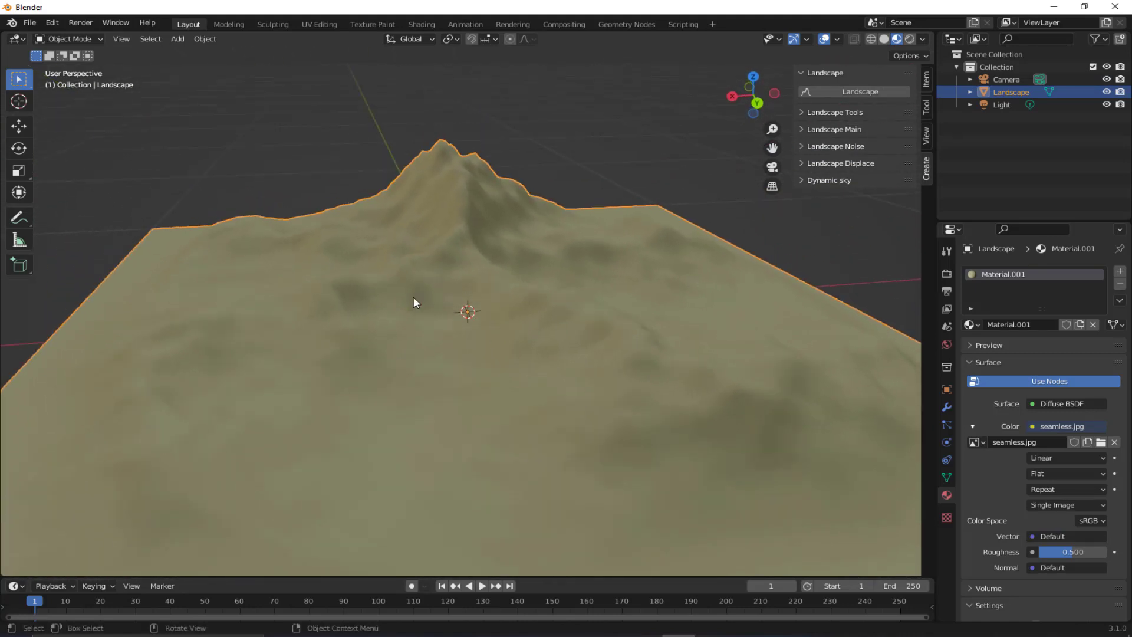
scroll(412, 296, down, 3)
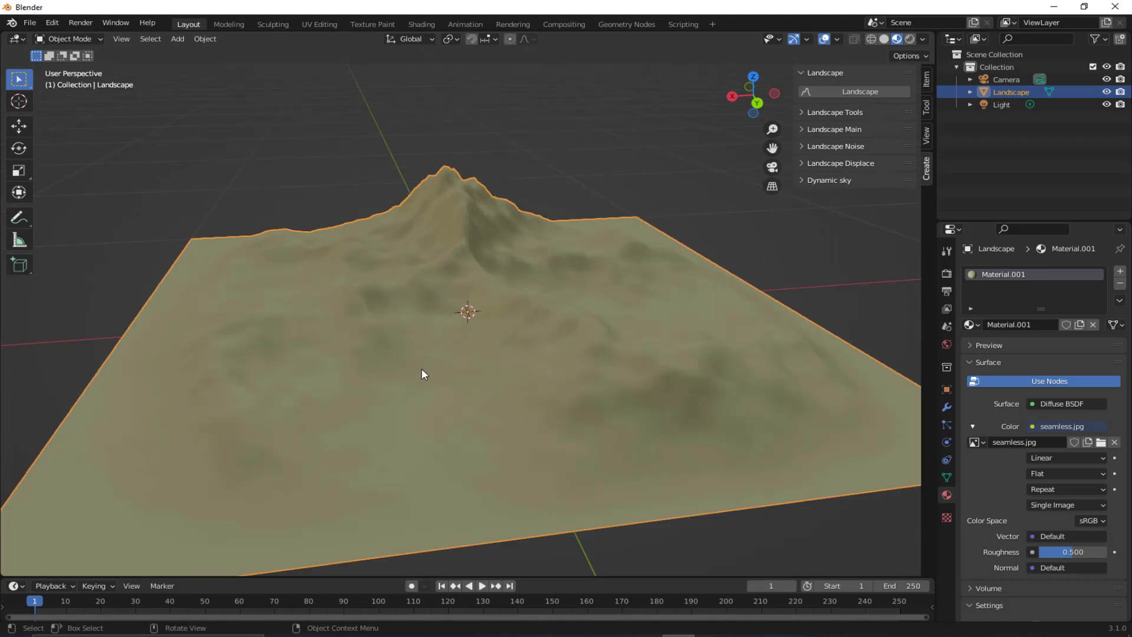
middle_drag(421, 368, 726, 351)
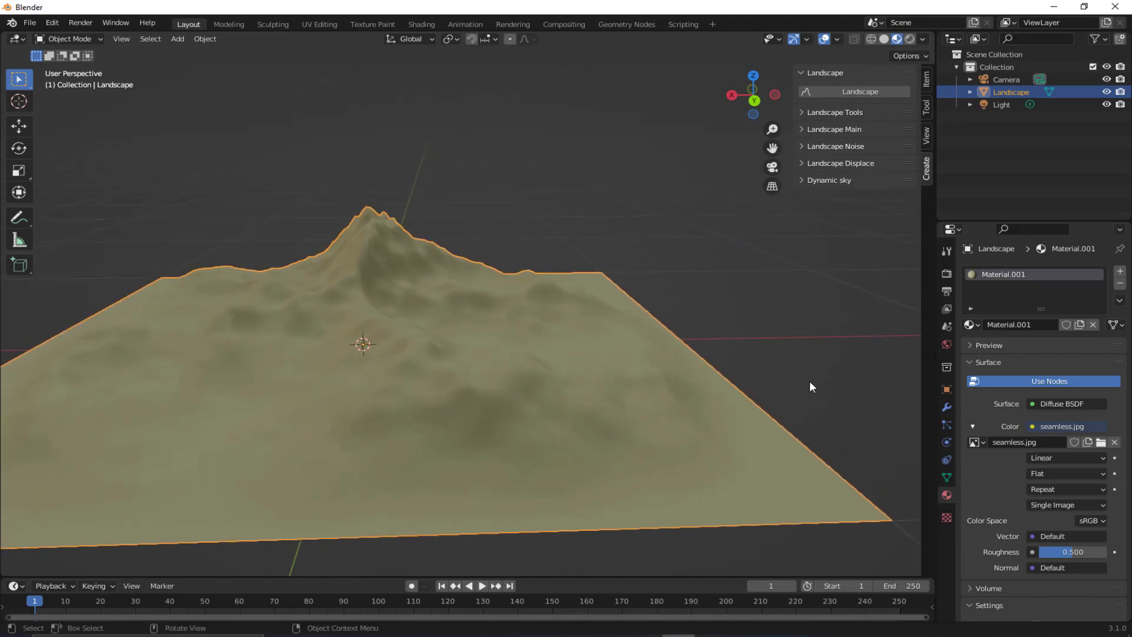
middle_drag(809, 382, 538, 385)
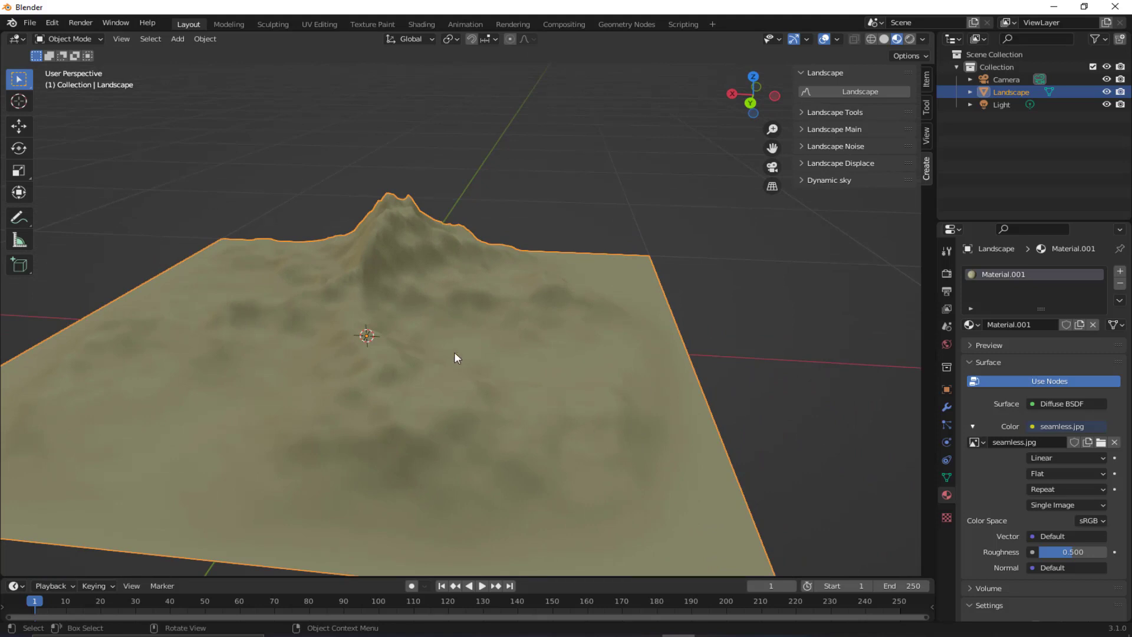
middle_drag(455, 358, 151, 234)
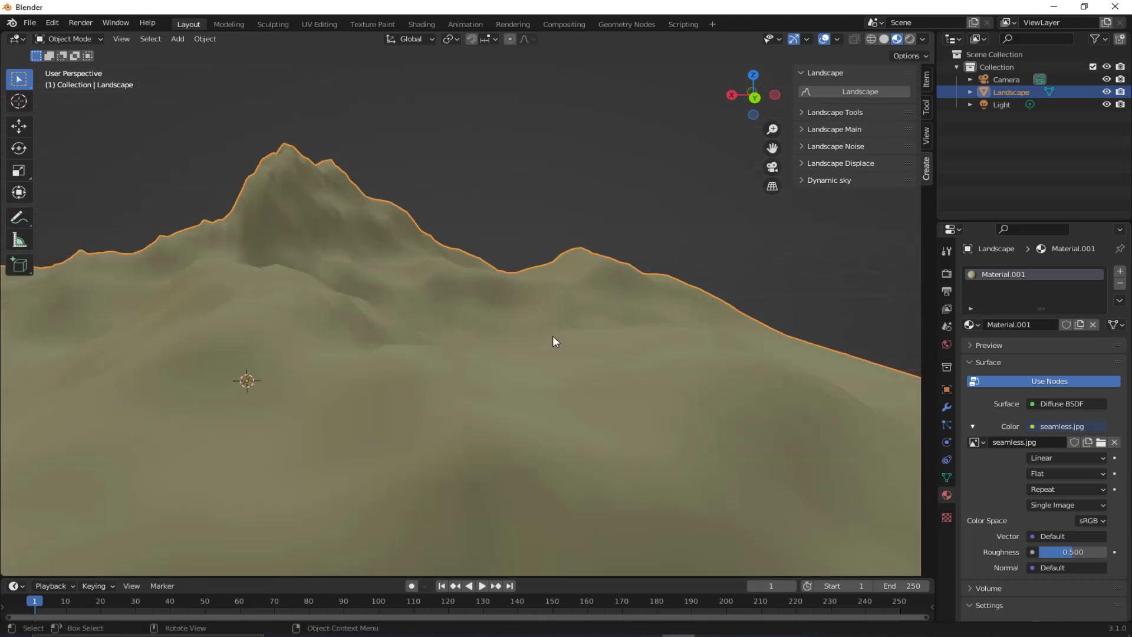
scroll(554, 339, down, 6)
middle_drag(521, 336, 380, 283)
Deselect the landscape and add a cube mesh at the origin.
click(199, 170)
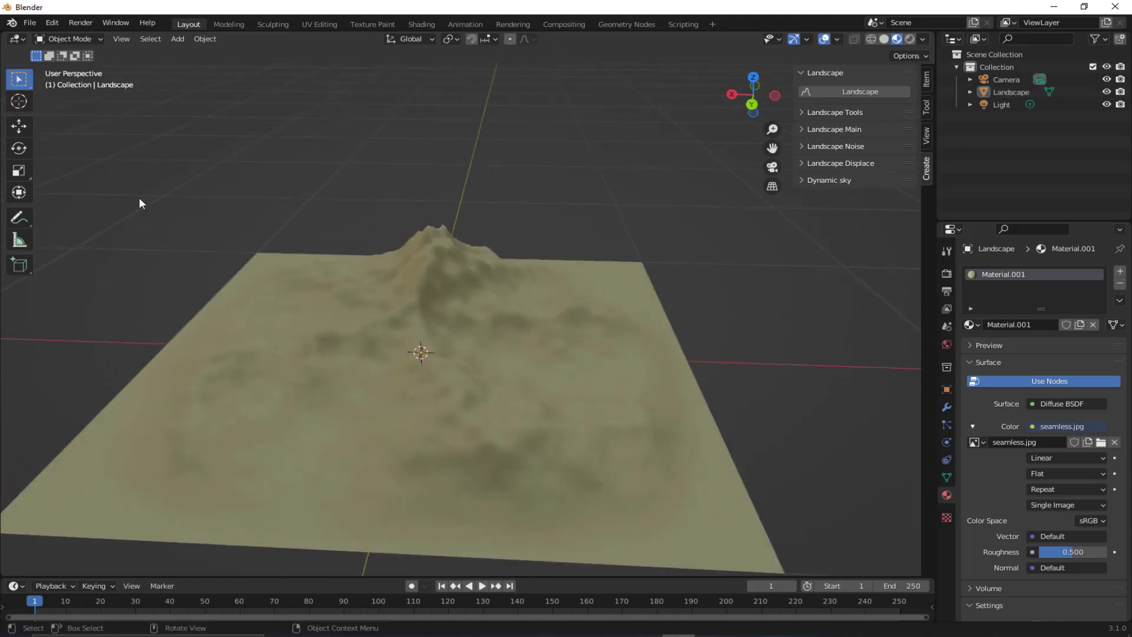
key(shift+a)
mouse_move(196, 224)
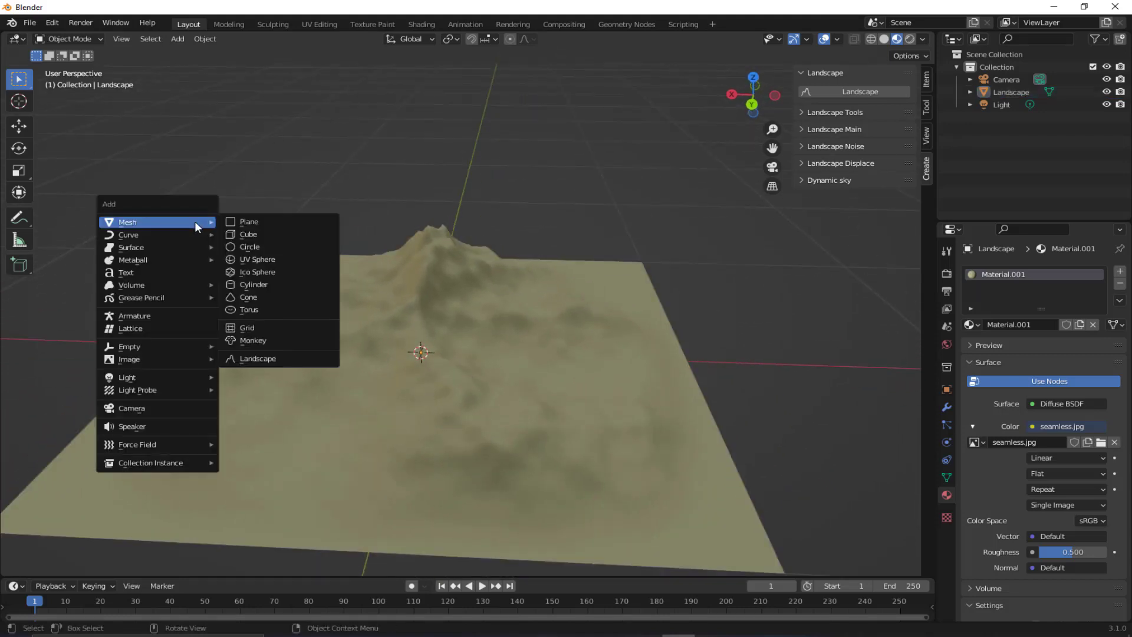
click(283, 234)
scroll(443, 285, down, 5)
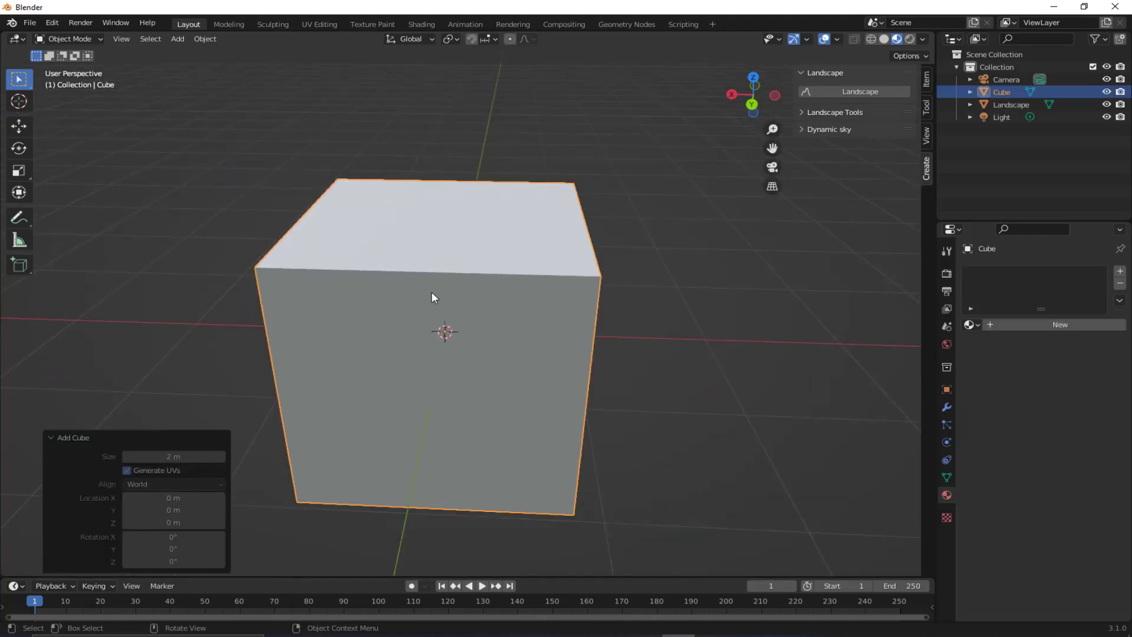
scroll(417, 293, up, 1)
click(64, 278)
click(288, 297)
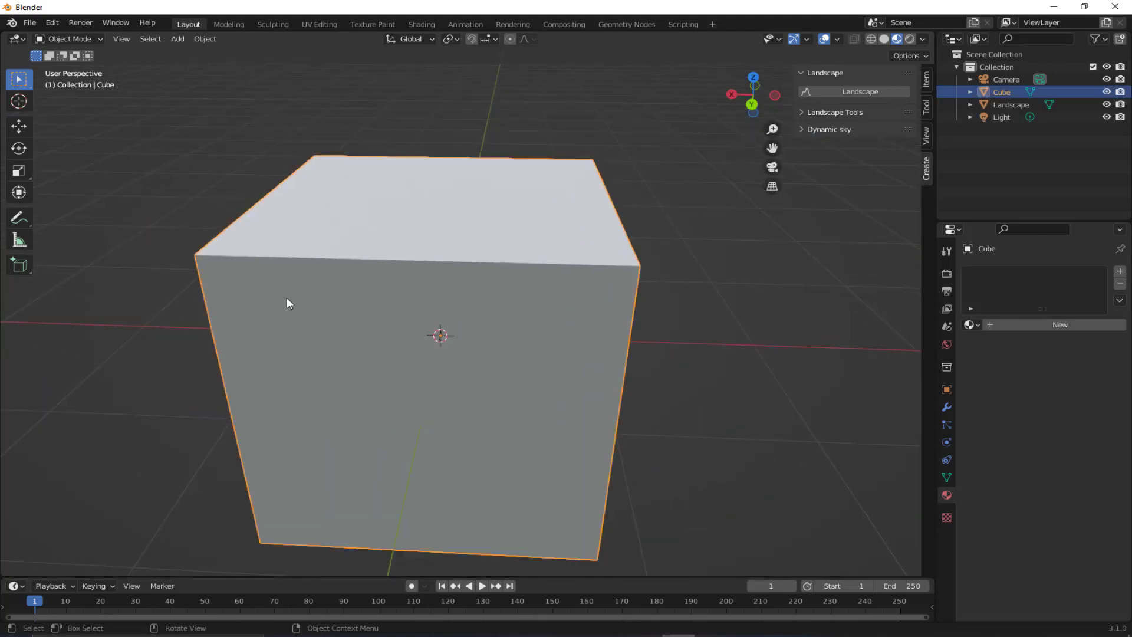
Scale the cube down in height and to about 0.13 along X so it forms a long, narrow bar.
click(19, 171)
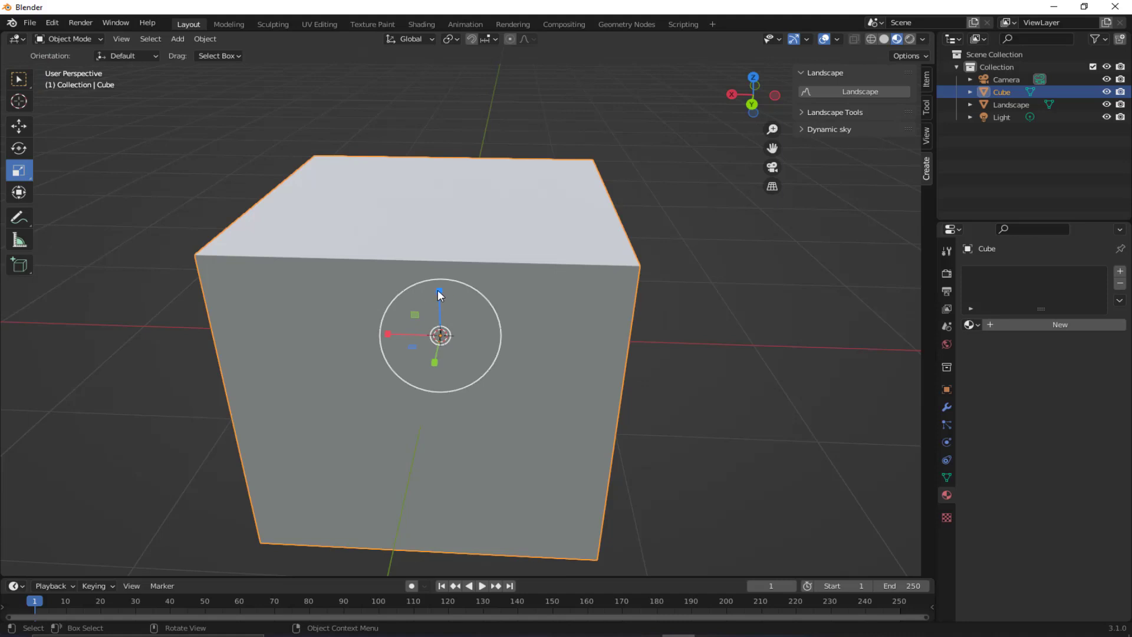
drag(437, 289, 433, 343)
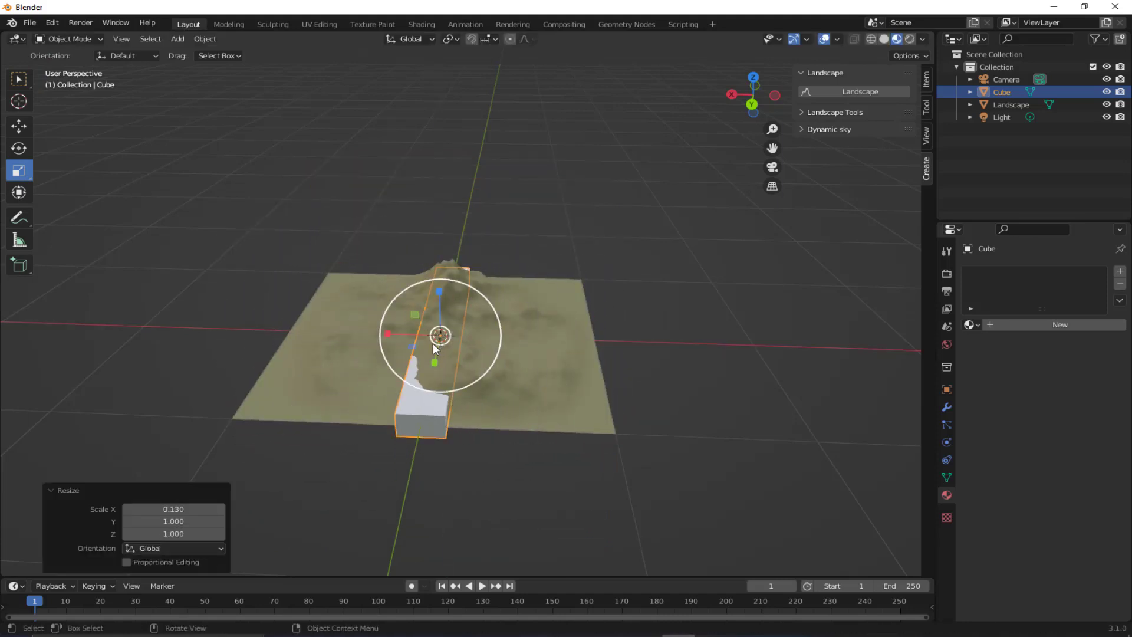
click(19, 126)
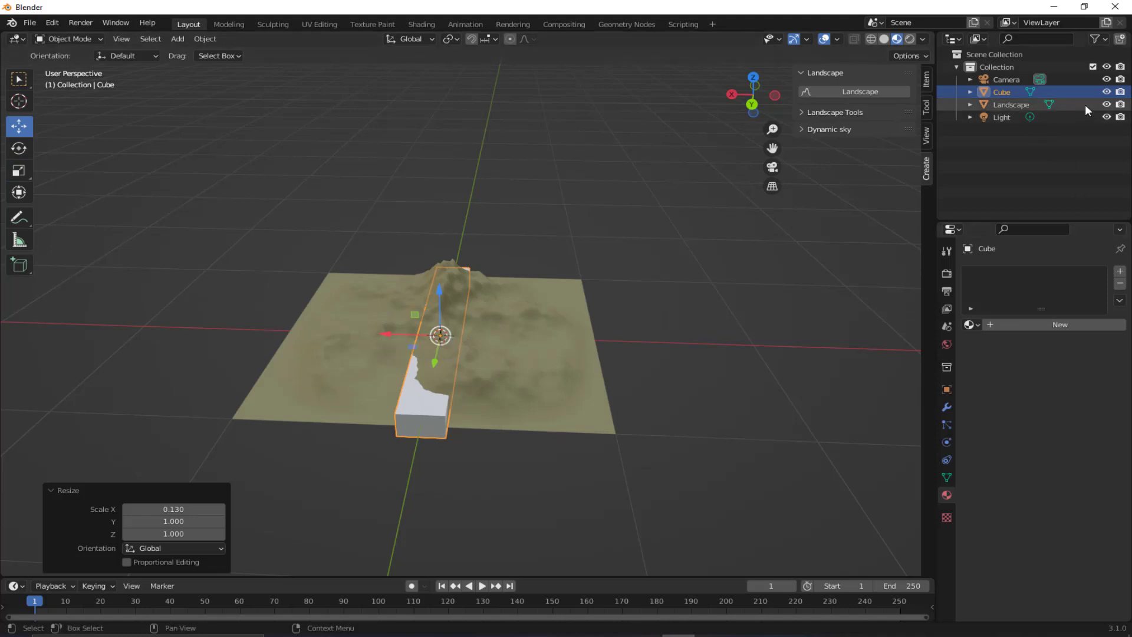
Hide the landscape in the viewport and display the bar in Wireframe shading.
click(1106, 104)
middle_drag(467, 425, 362, 367)
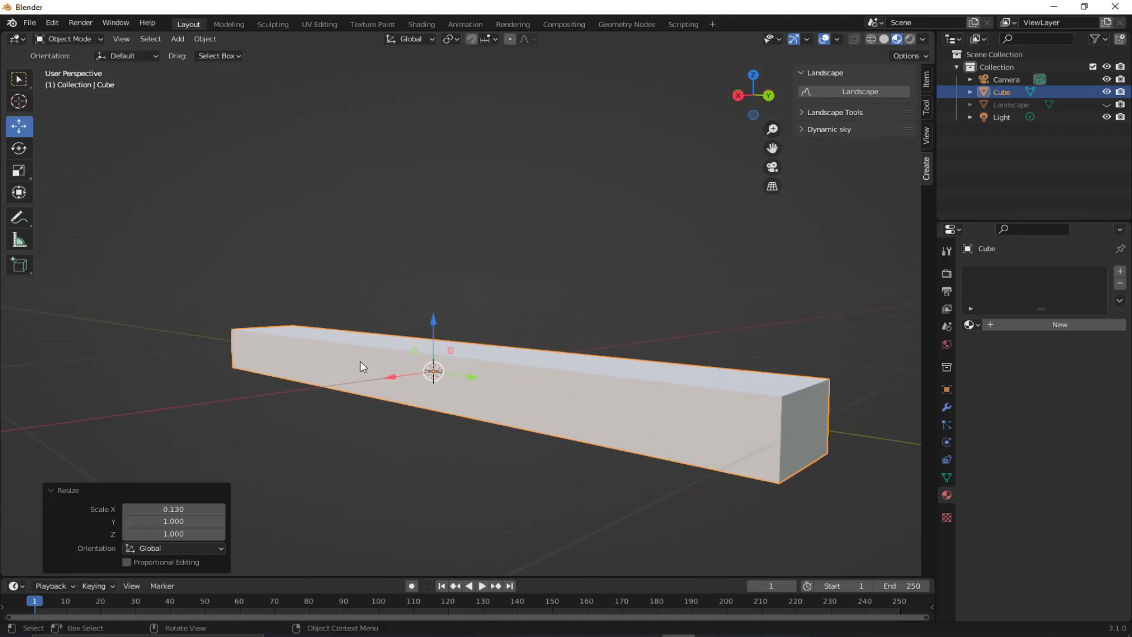
middle_drag(429, 287, 428, 321)
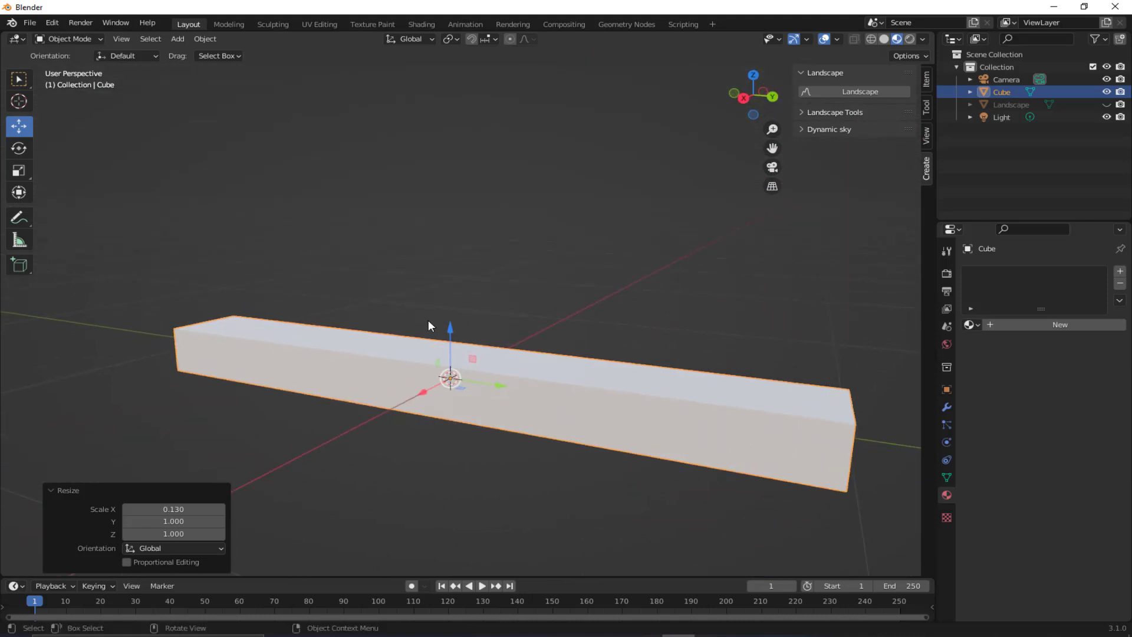
key(z)
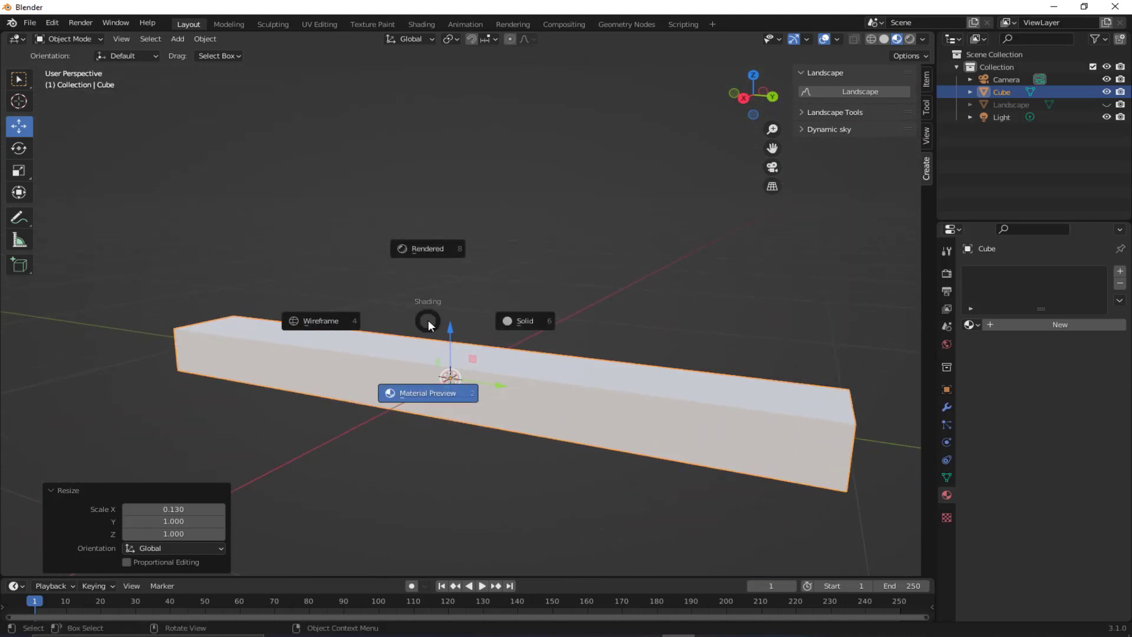
click(306, 320)
middle_drag(439, 397, 472, 371)
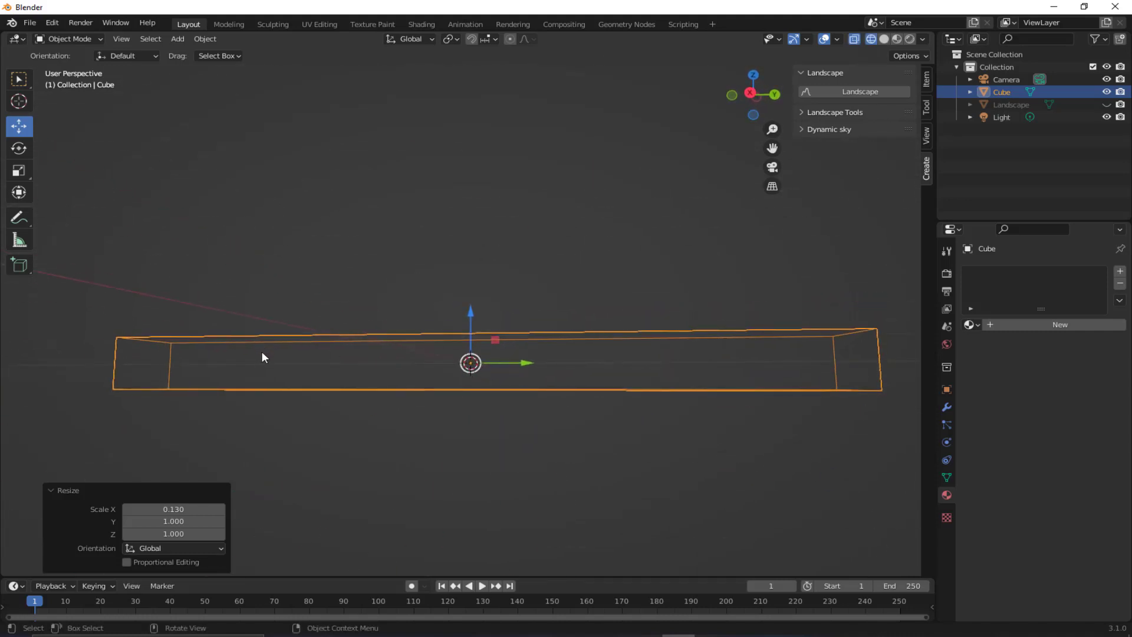
middle_drag(260, 351, 232, 308)
Enter Edit Mode on the bar and add one lengthwise loop cut centred at half its height.
click(62, 39)
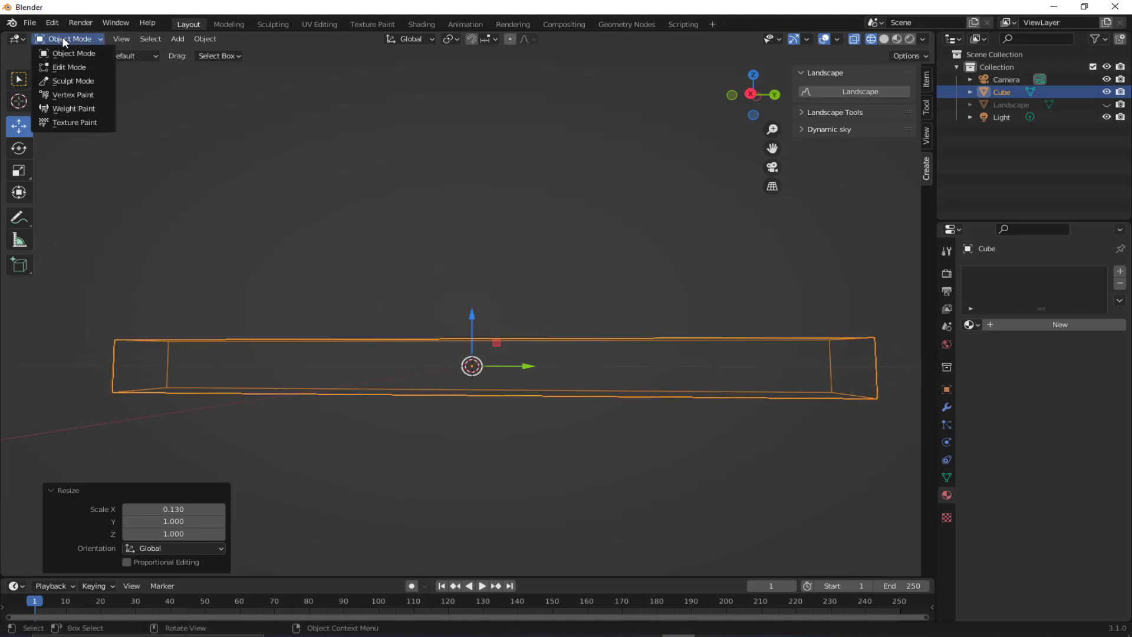
click(66, 67)
middle_drag(238, 326, 104, 372)
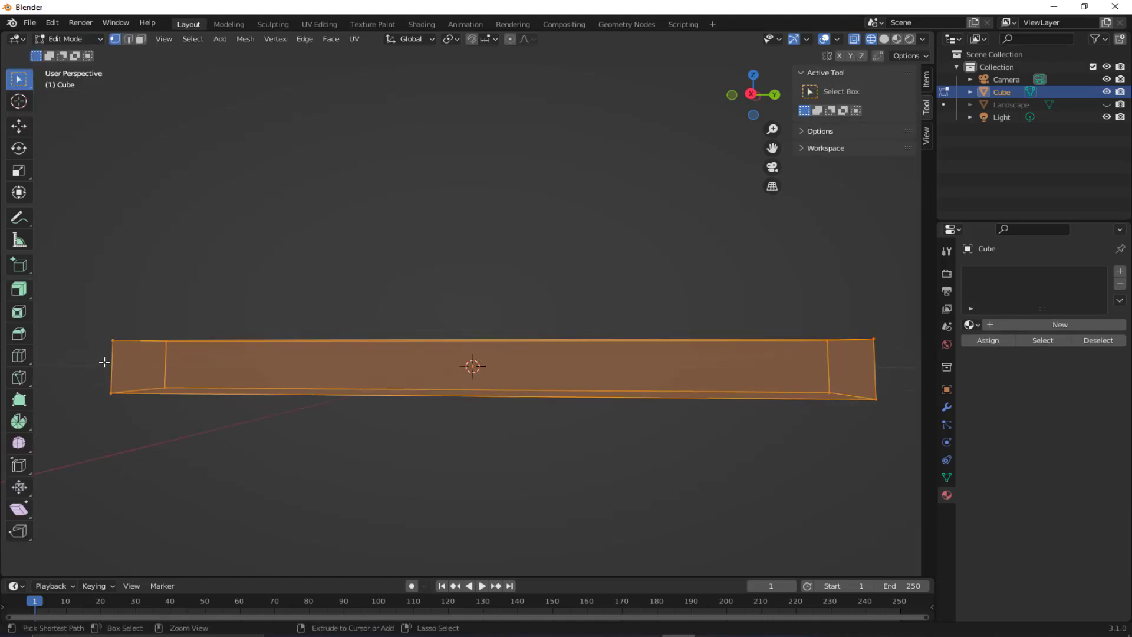
key(ctrl+r)
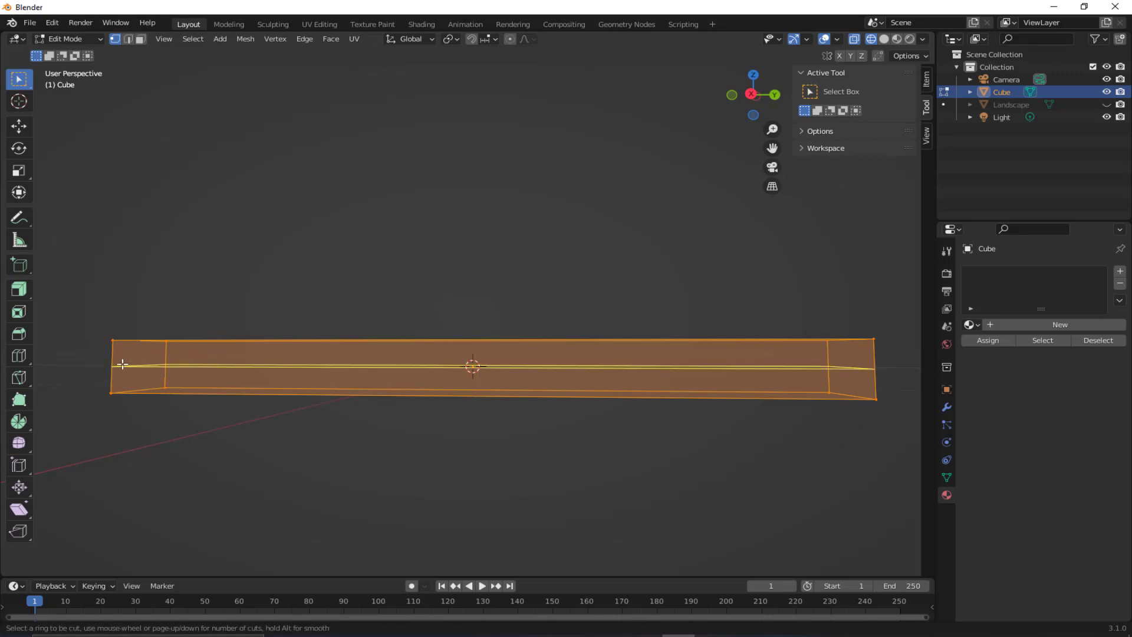
click(122, 365)
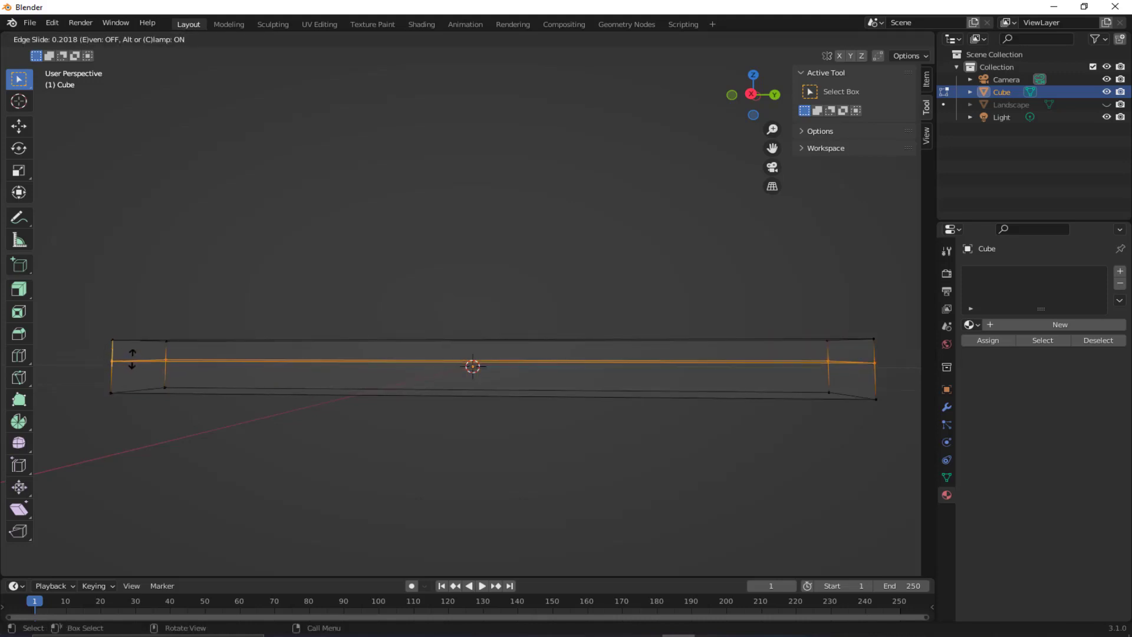
right_click(134, 362)
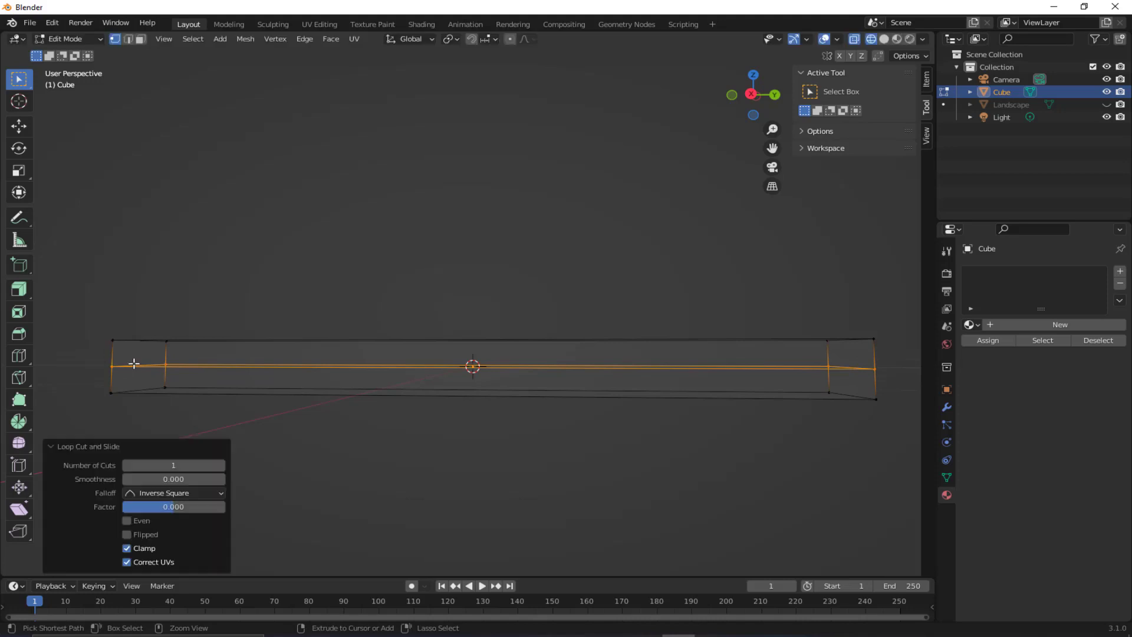
Add a second lengthwise loop cut, centred across the bar's width.
middle_drag(155, 353, 146, 375)
key(ctrl+r)
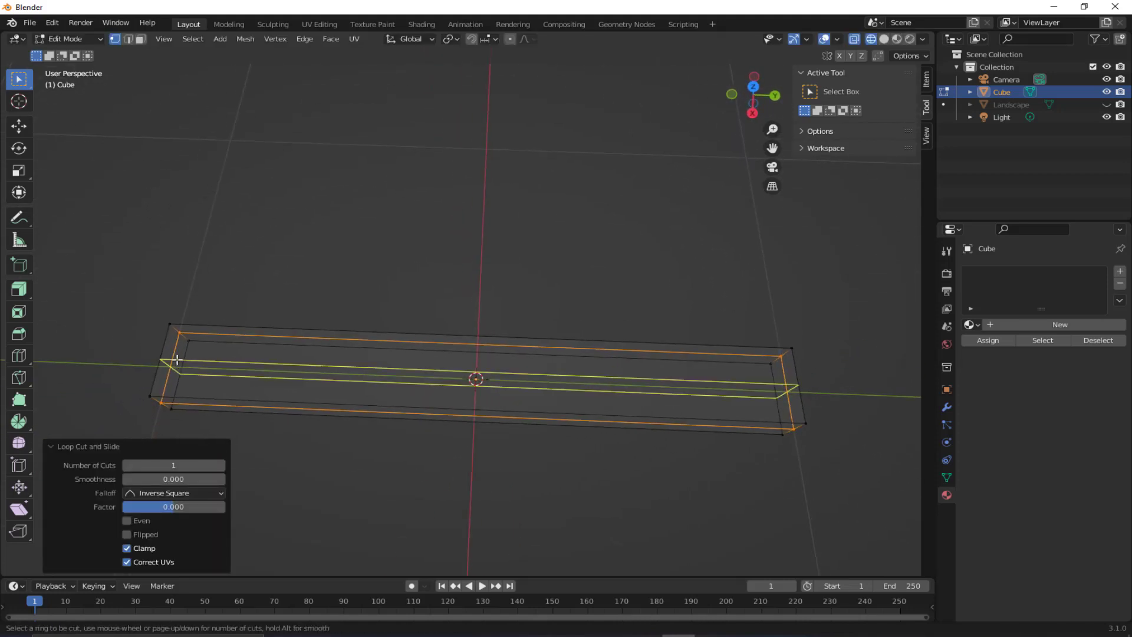
click(167, 359)
right_click(167, 360)
Divide the bar along its length with four crosswise loop cuts at a slide factor of about 0.1.
middle_drag(316, 381, 379, 352)
key(ctrl+r)
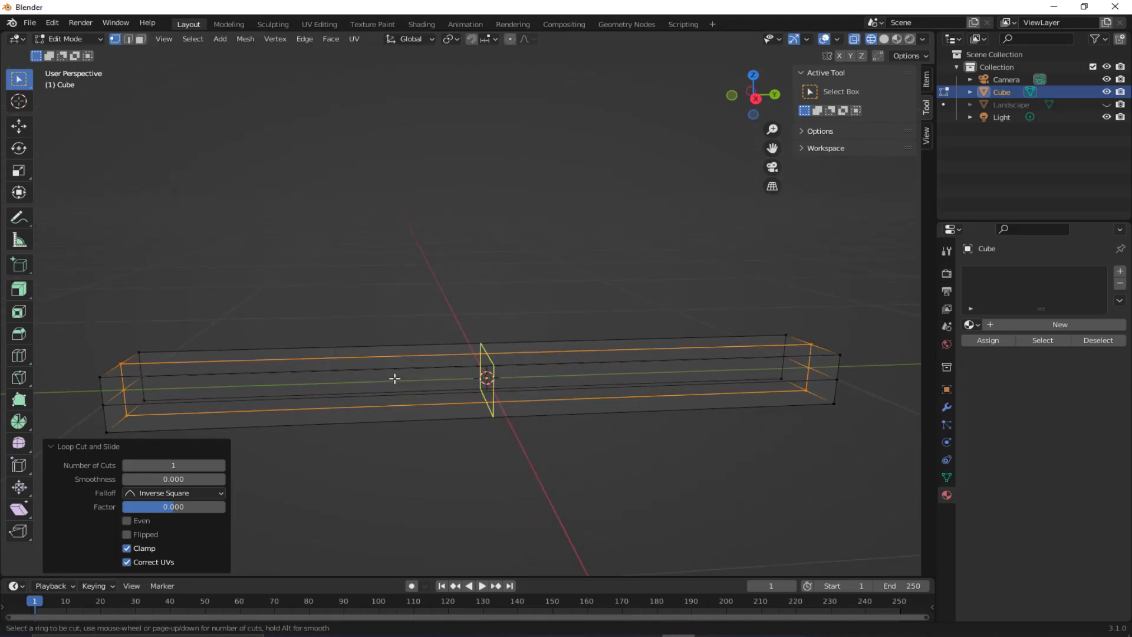
scroll(499, 366, up, 3)
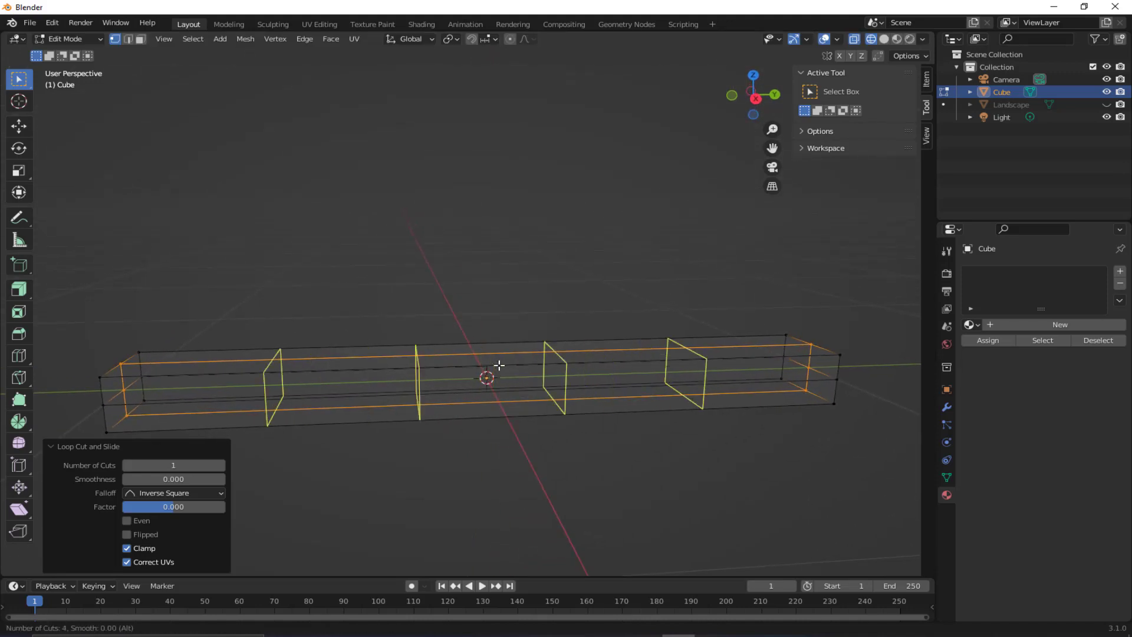
click(498, 365)
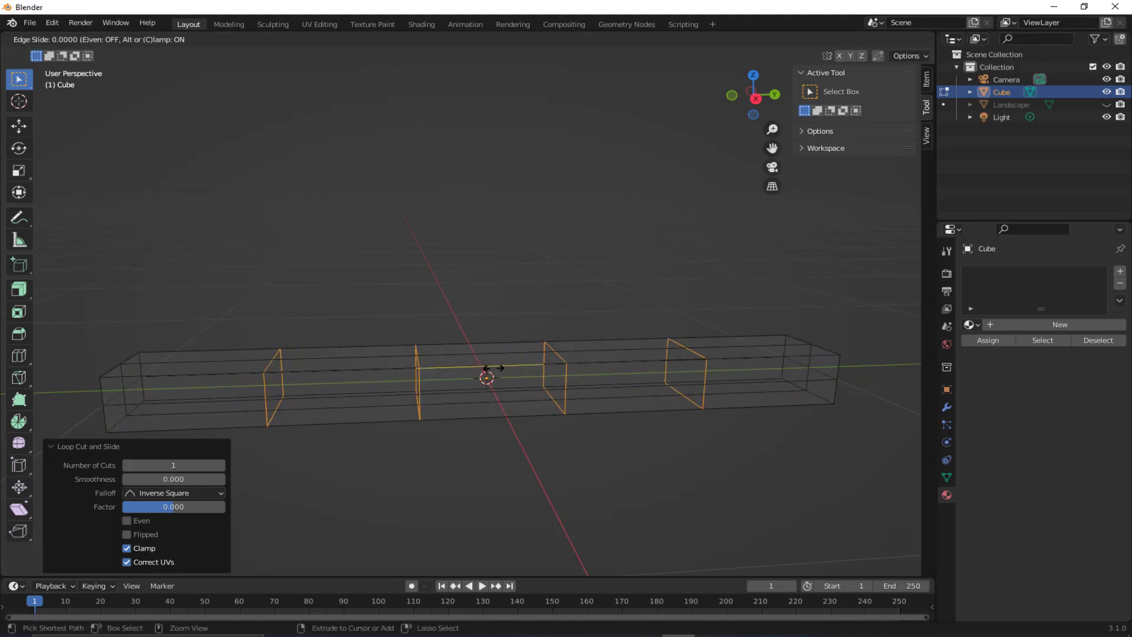
click(492, 368)
scroll(506, 334, down, 3)
mouse_move(506, 335)
middle_down()
mouse_move(487, 394)
mouse_move(501, 335)
middle_up()
scroll(516, 350, up, 2)
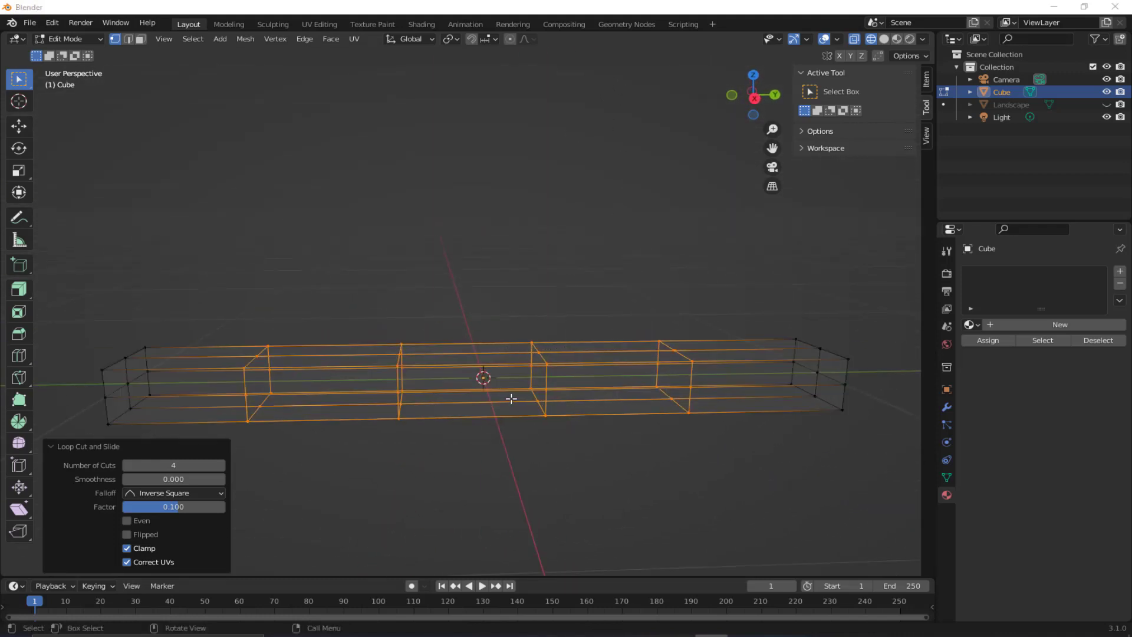
In top view, move the two outer corners at the bar's -Y end inward along Y to form a blunt point.
middle_drag(511, 399, 184, 361)
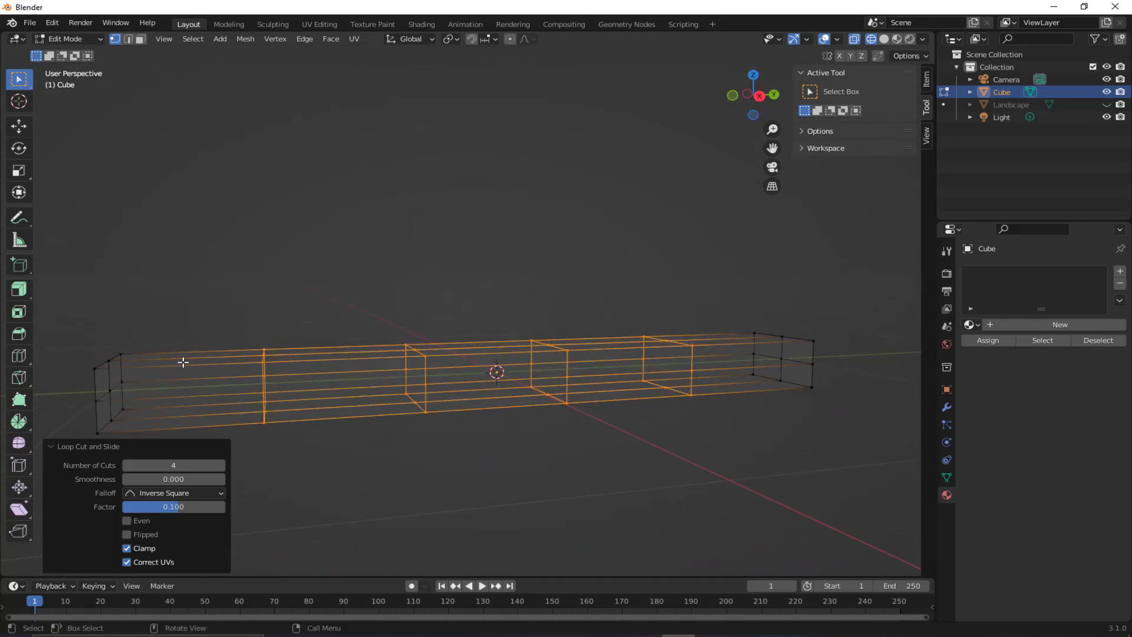
middle_drag(87, 351, 153, 364)
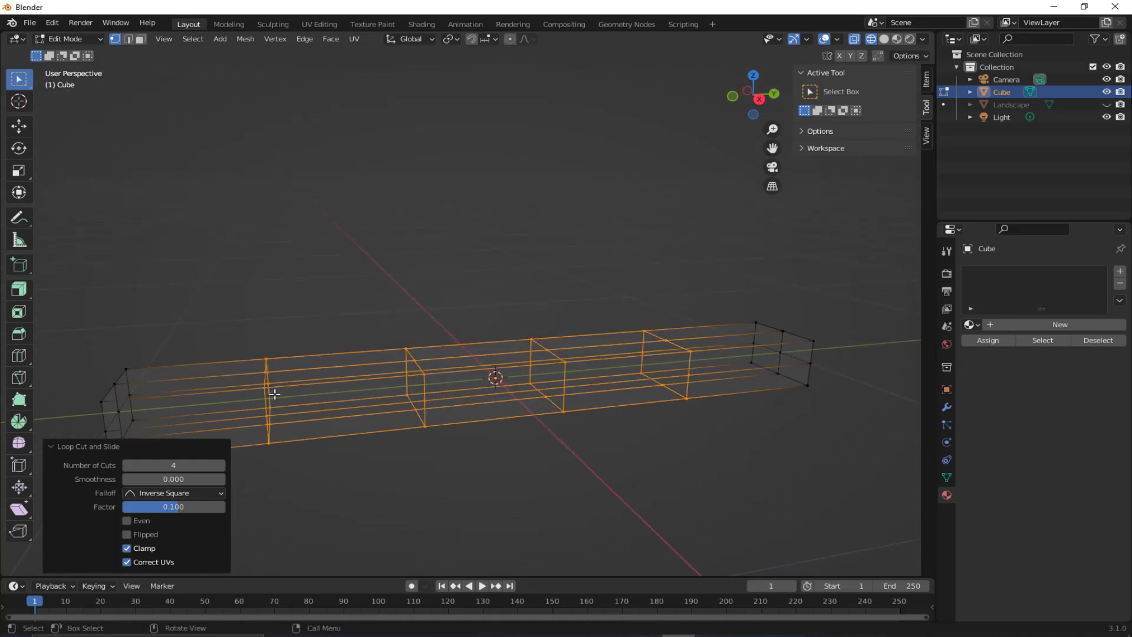
alt+middle_drag(274, 394, 257, 475)
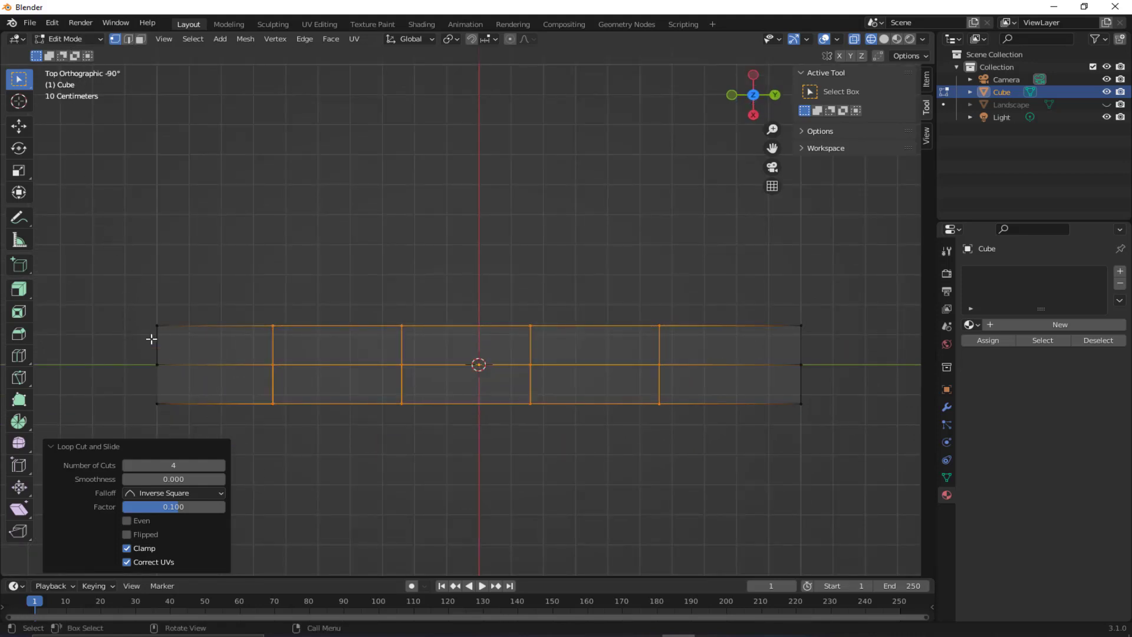
drag(119, 302, 188, 332)
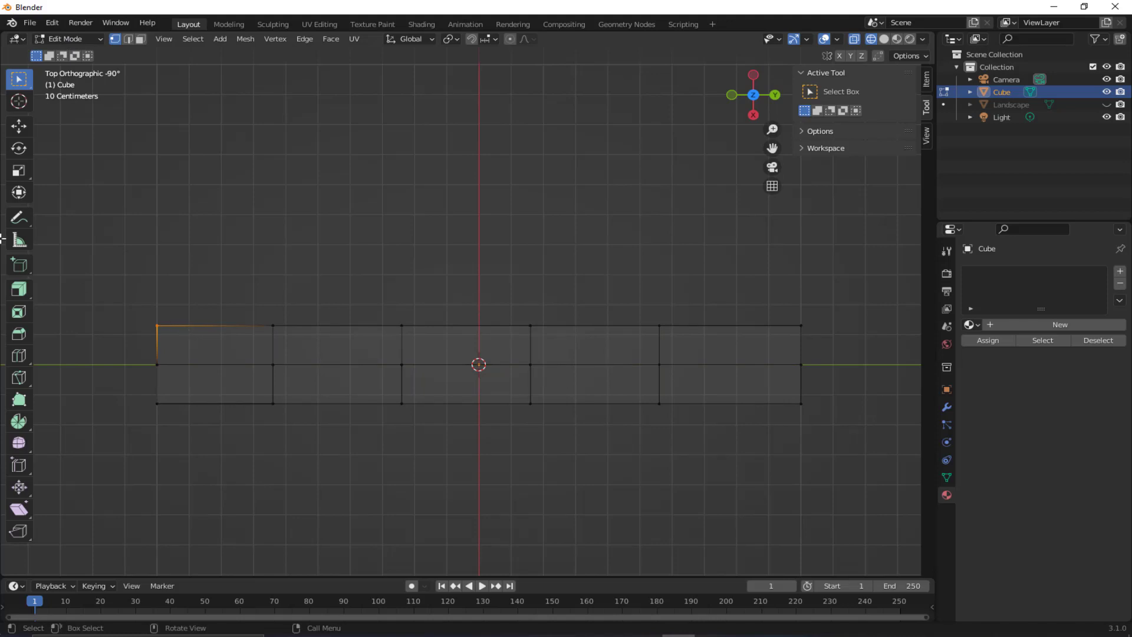
click(20, 126)
drag(202, 328, 217, 326)
click(155, 404)
mouse_move(202, 404)
mouse_down()
mouse_move(233, 398)
mouse_move(222, 403)
mouse_up()
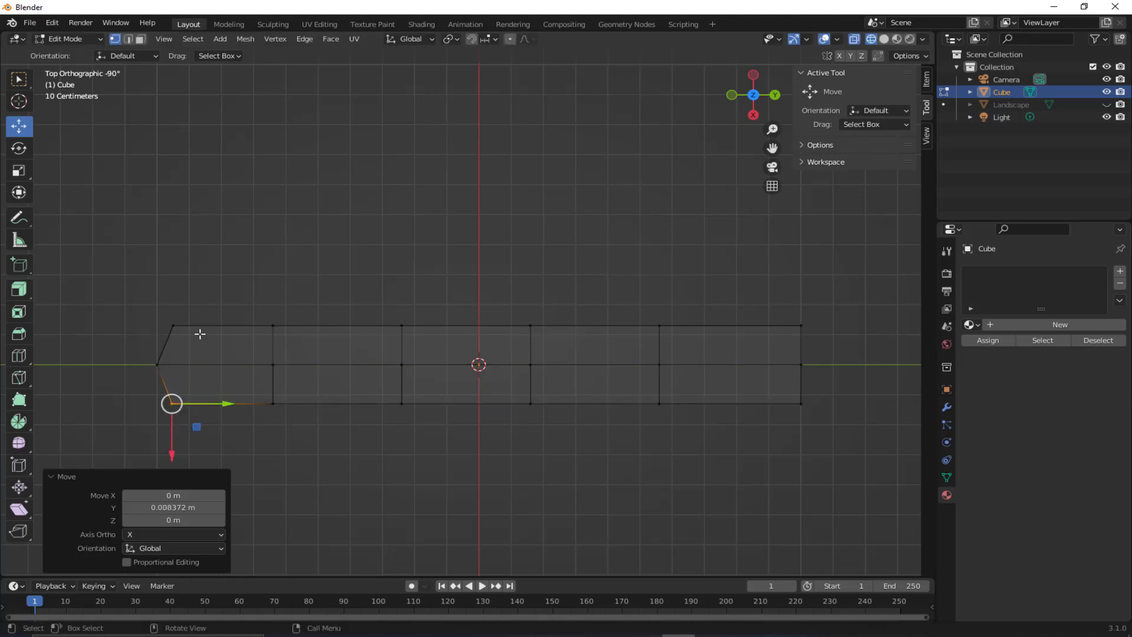
Scale down the three inner cross-sections nearest the middle and +Y end to start tapering the bar.
drag(353, 291, 499, 474)
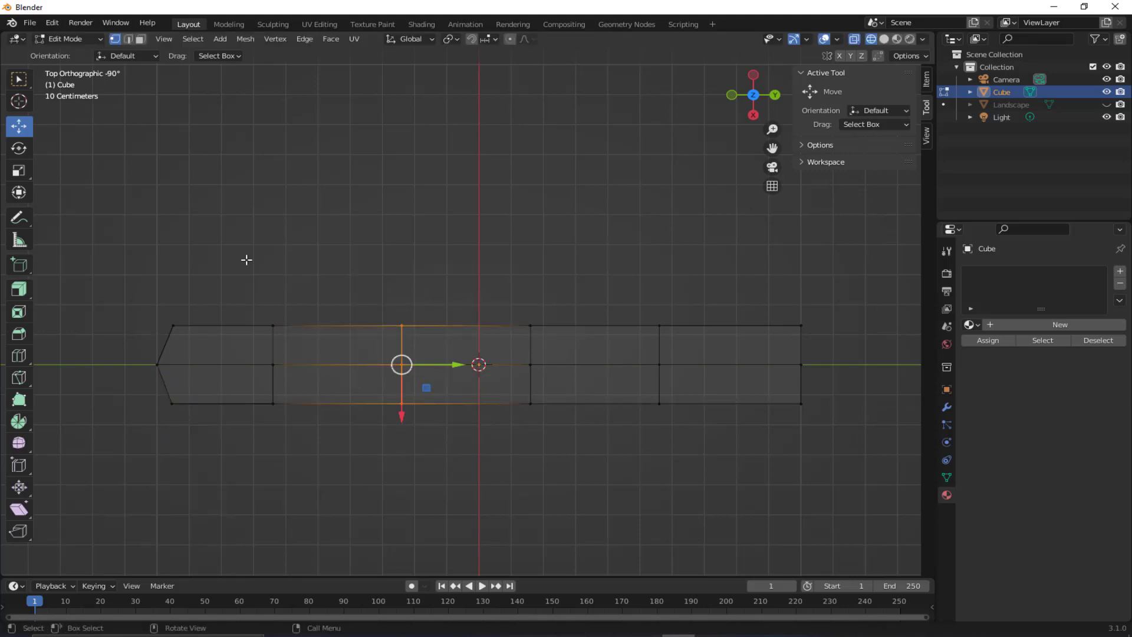
click(19, 174)
drag(453, 334, 430, 318)
drag(488, 280, 707, 430)
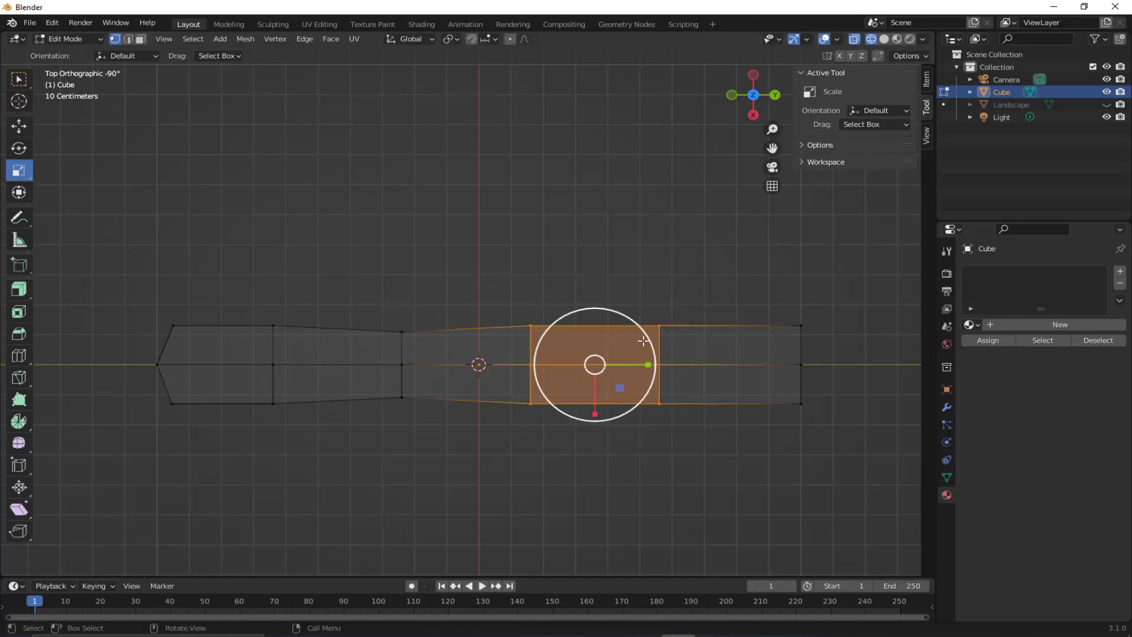
drag(646, 334, 634, 342)
Shrink the cross-section at the bar's +Y end and move it about 0.159 m inward along Y.
drag(732, 288, 915, 518)
drag(845, 324, 800, 366)
click(21, 130)
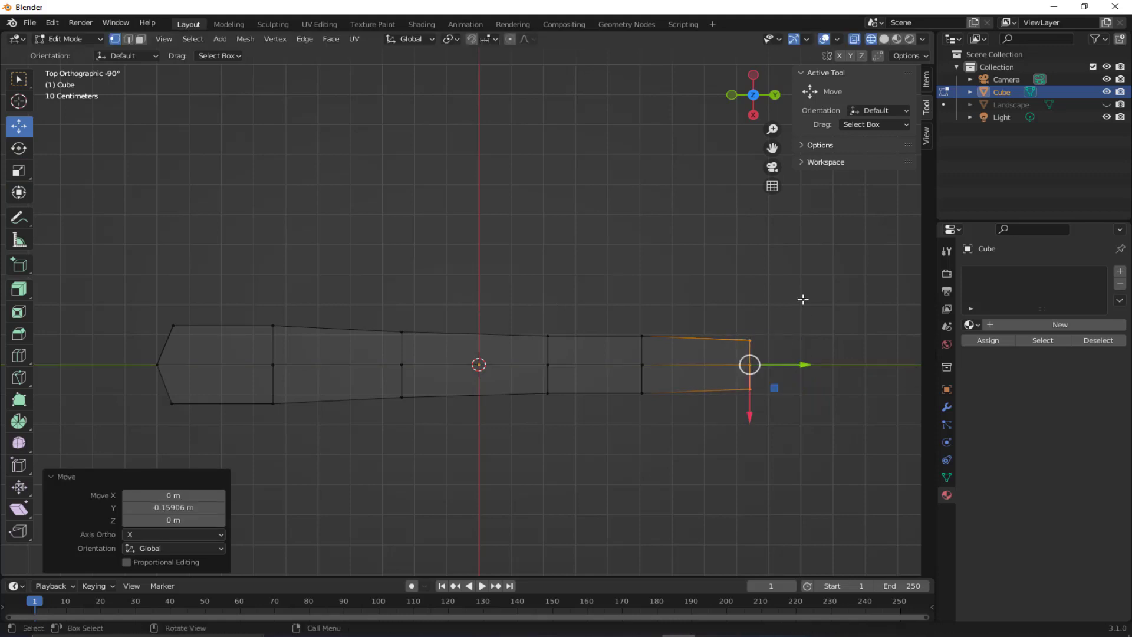
Shift the last three cross-sections along Y toward the bar's middle, and scale the next-to-last one down slightly.
drag(821, 276, 557, 456)
drag(794, 293, 492, 475)
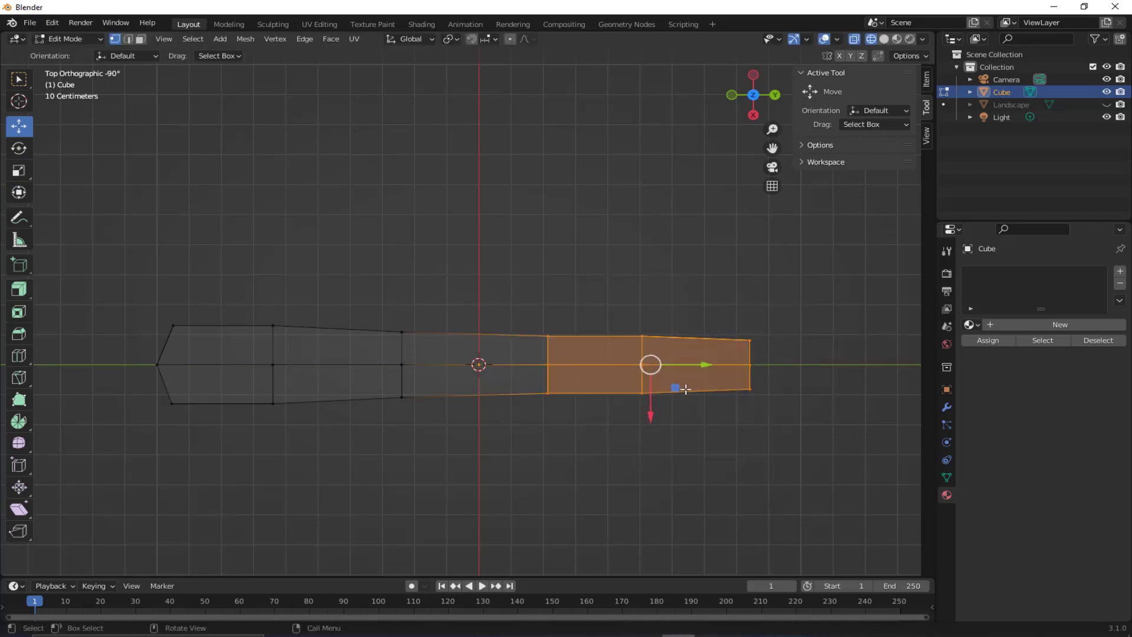
drag(700, 362, 662, 363)
drag(583, 293, 649, 444)
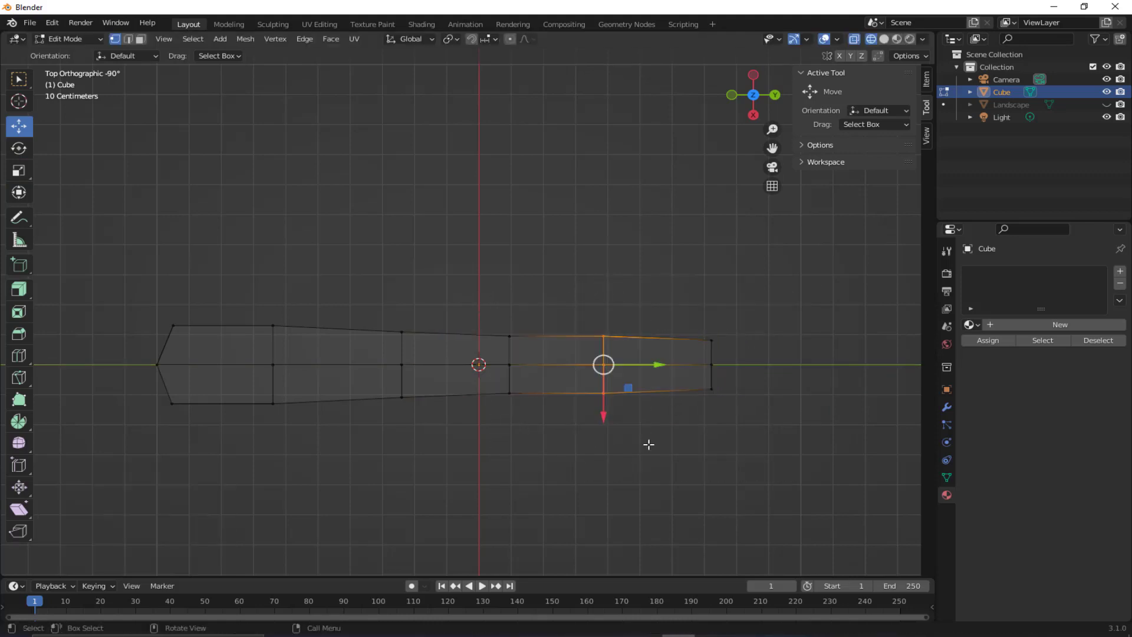
click(19, 170)
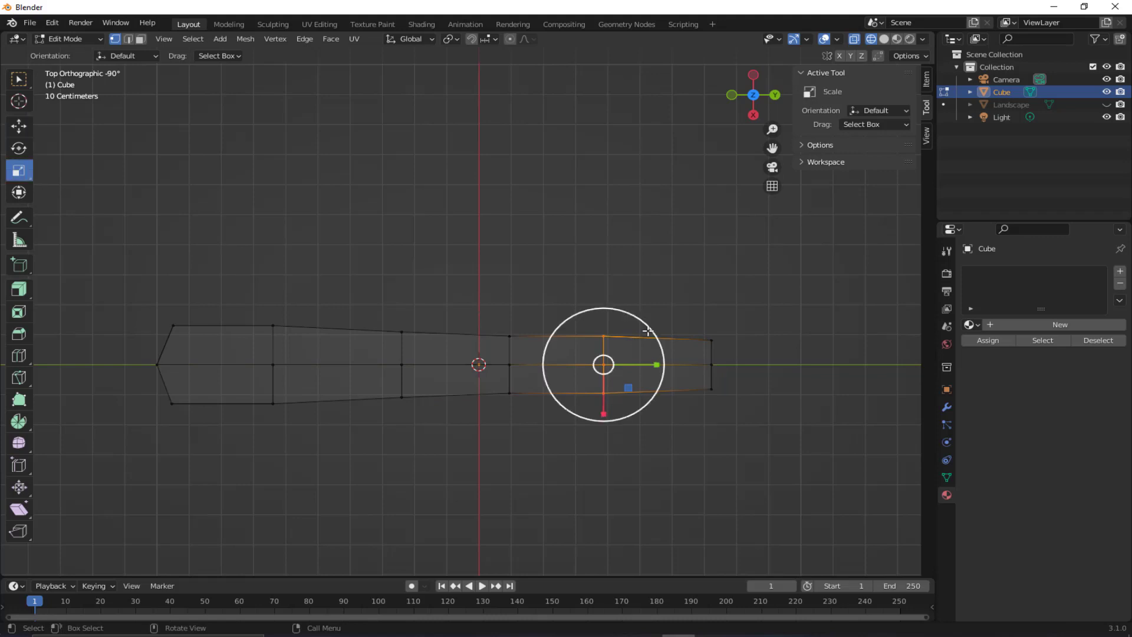
drag(647, 328, 642, 333)
click(239, 253)
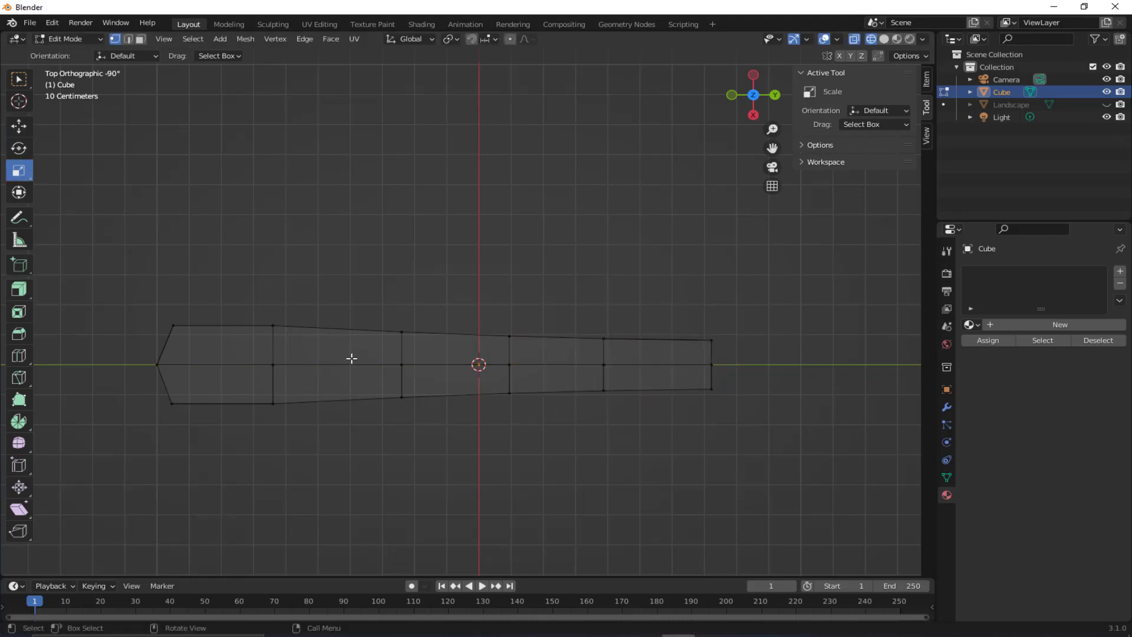
Delete all faces of the bar's -X half, split along its lengthwise centre line.
middle_drag(358, 368, 212, 215)
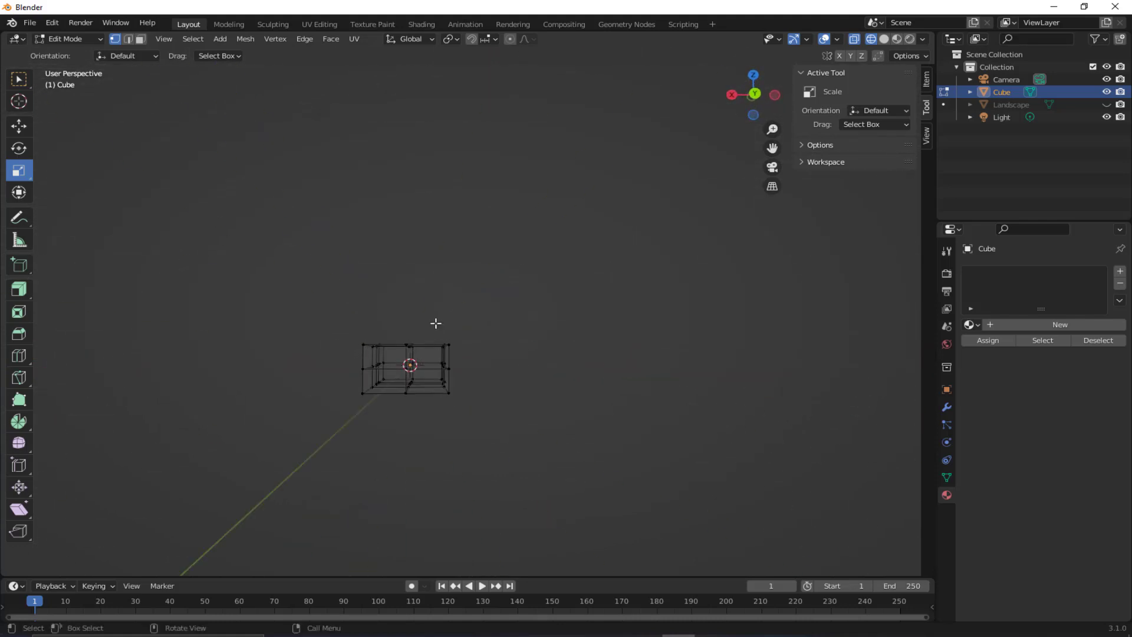
click(141, 38)
drag(417, 314, 500, 476)
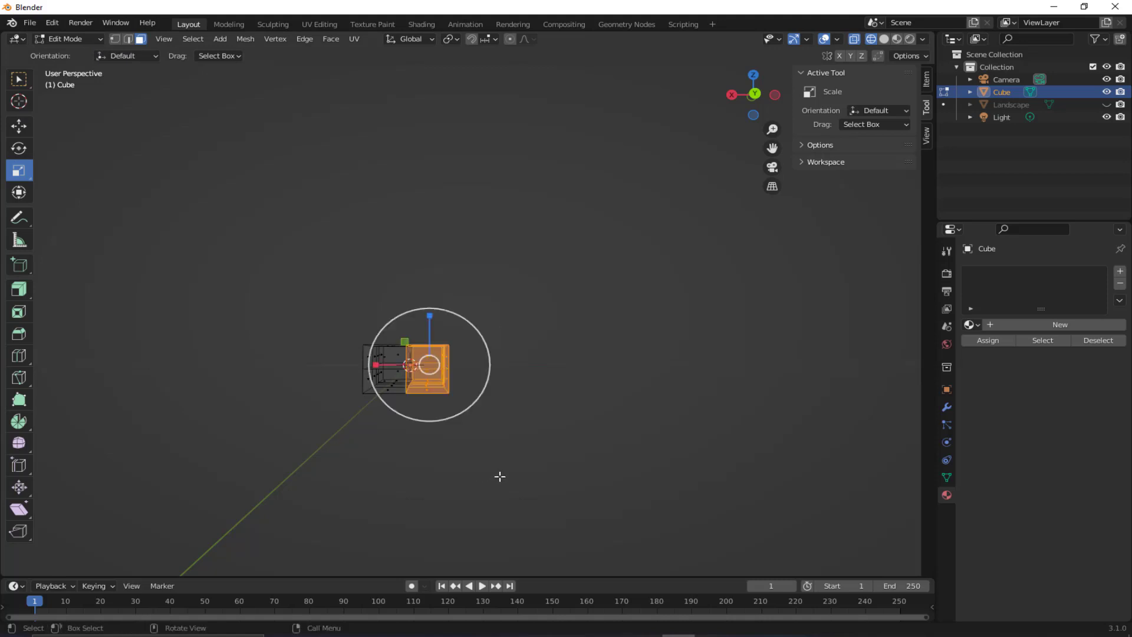
key(x)
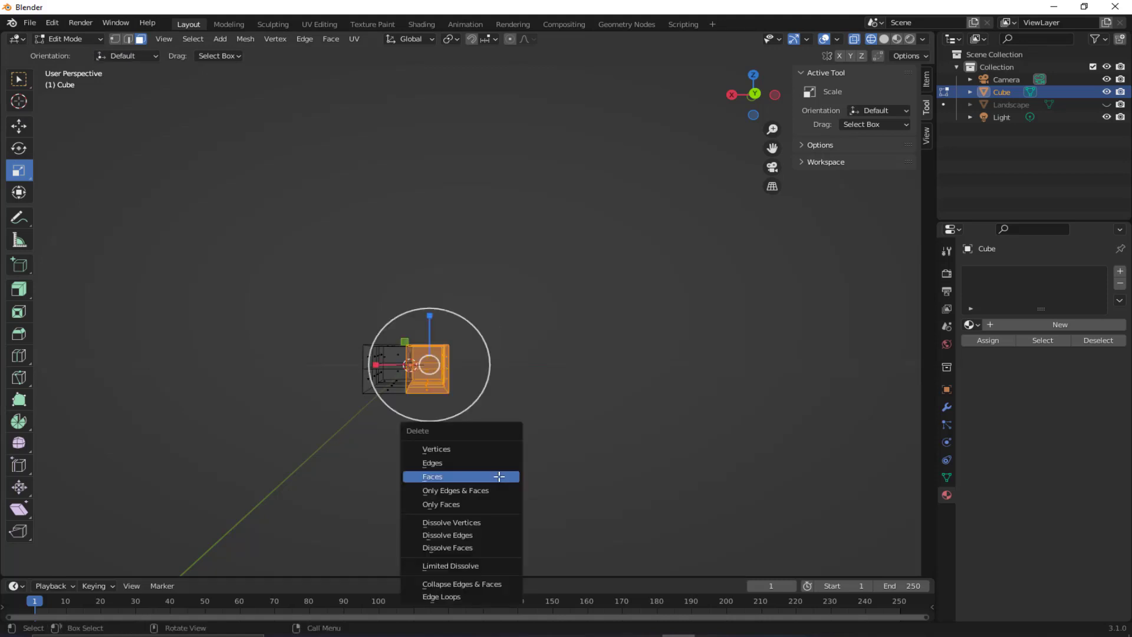
click(432, 476)
Extrude the two outer side faces of the bar's second segment about 0.013 m, and scale them down along Y and to 0.306 along Z.
scroll(538, 434, up, 5)
middle_drag(538, 435, 264, 403)
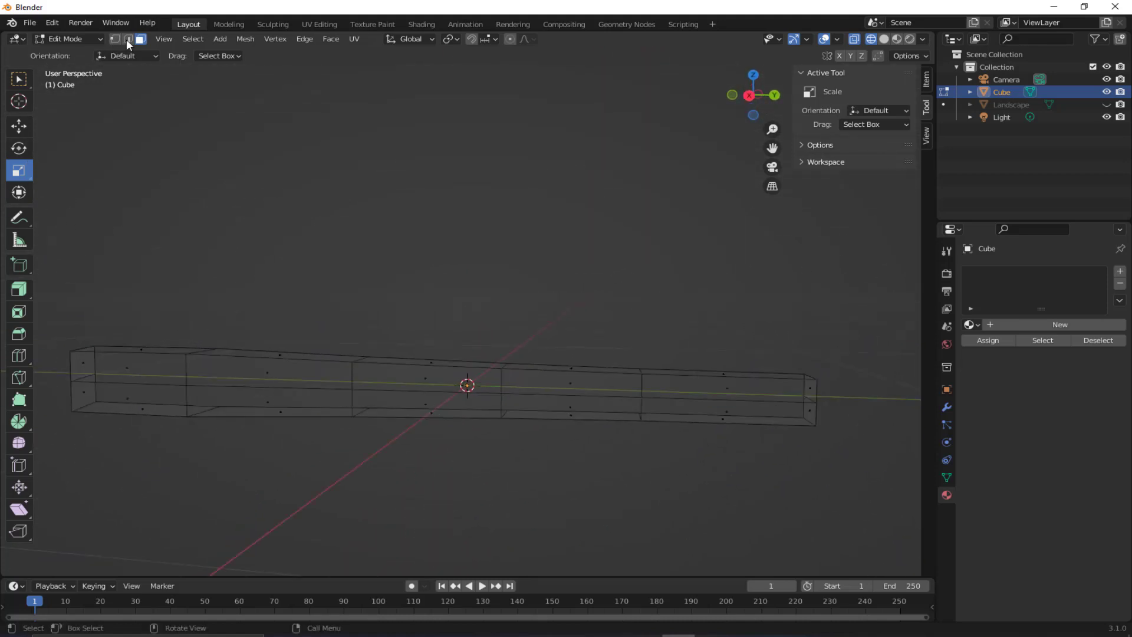
click(267, 373)
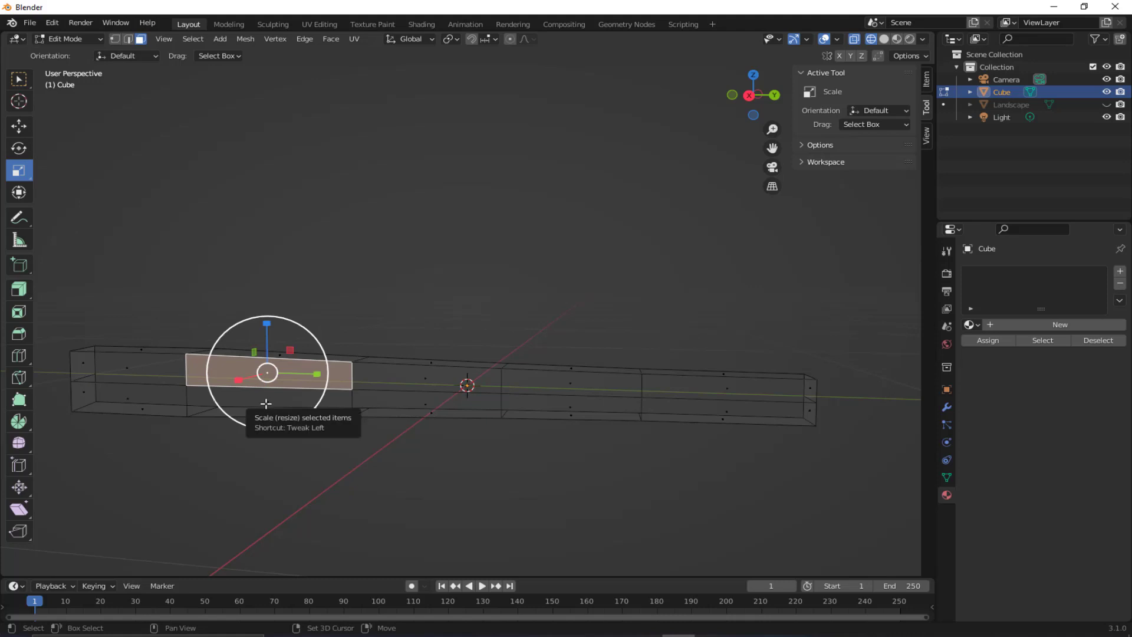
middle_drag(265, 373, 503, 399)
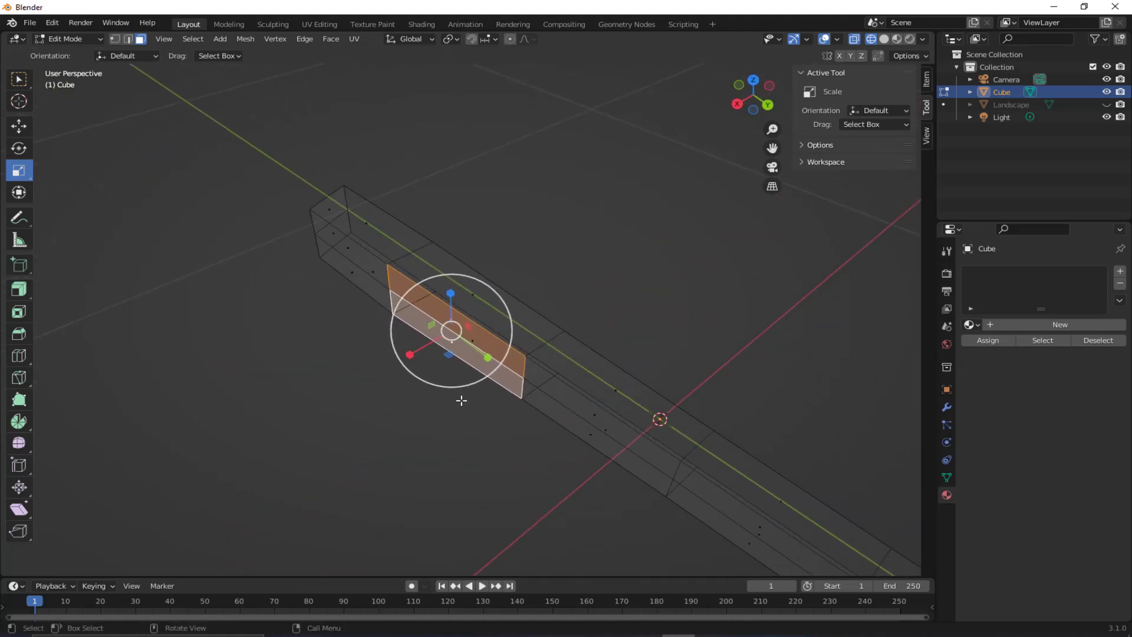
scroll(459, 399, up, 2)
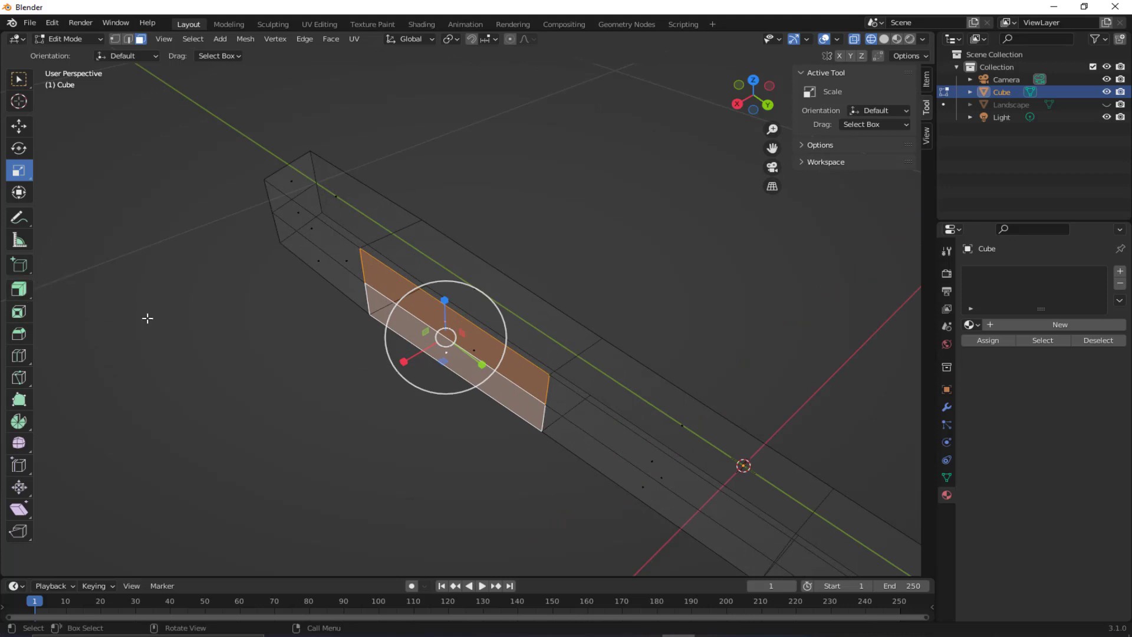
key(e)
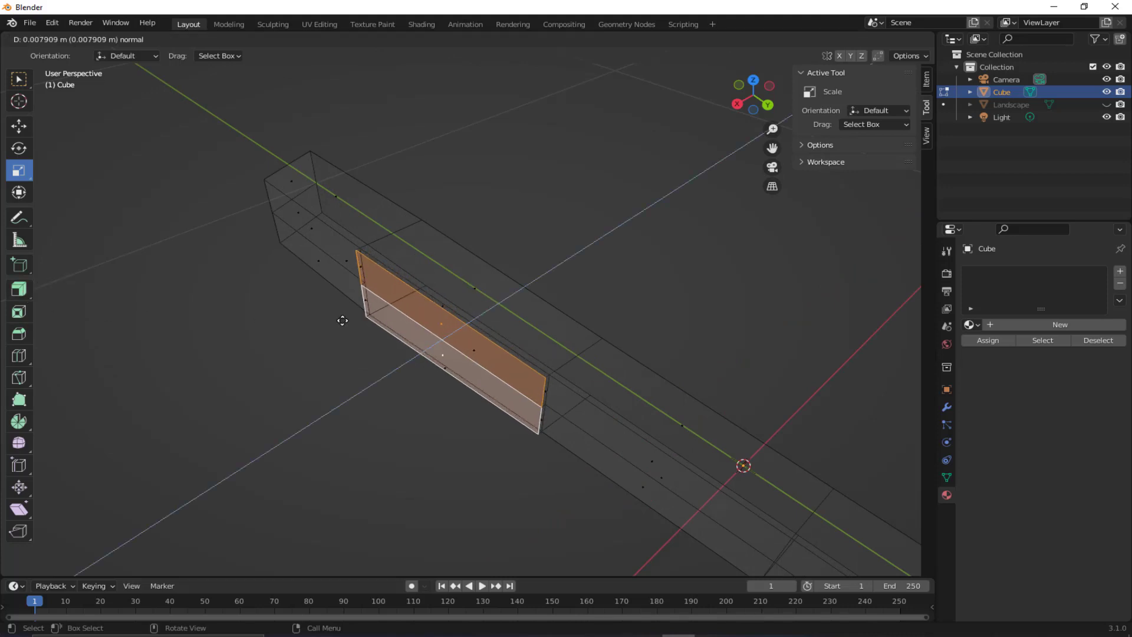
click(340, 322)
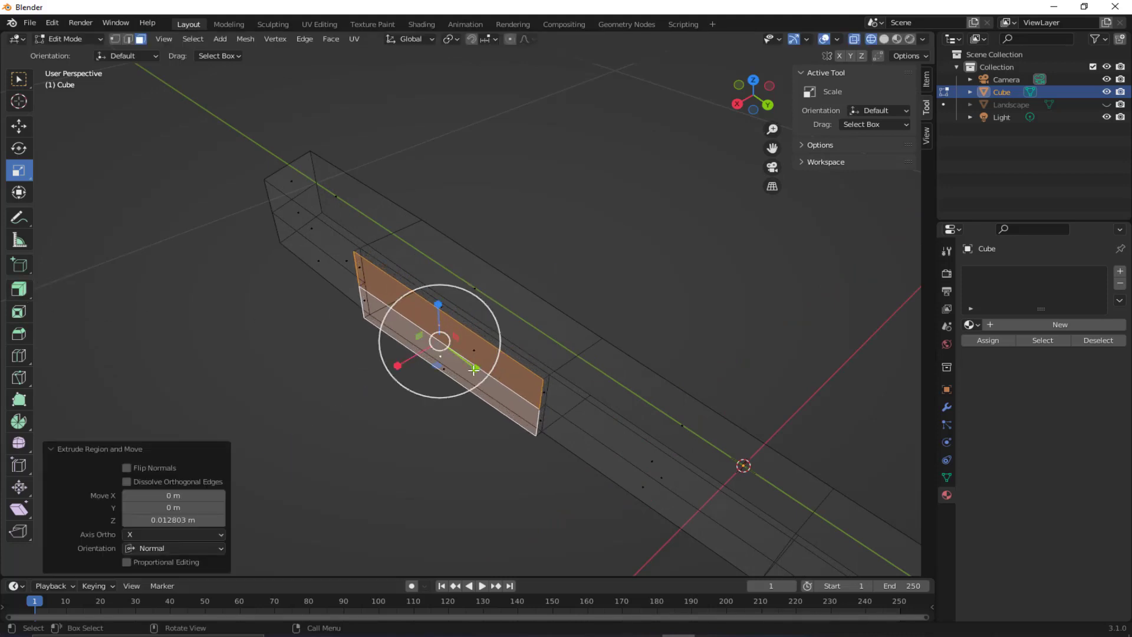
drag(473, 369, 468, 363)
drag(435, 304, 435, 333)
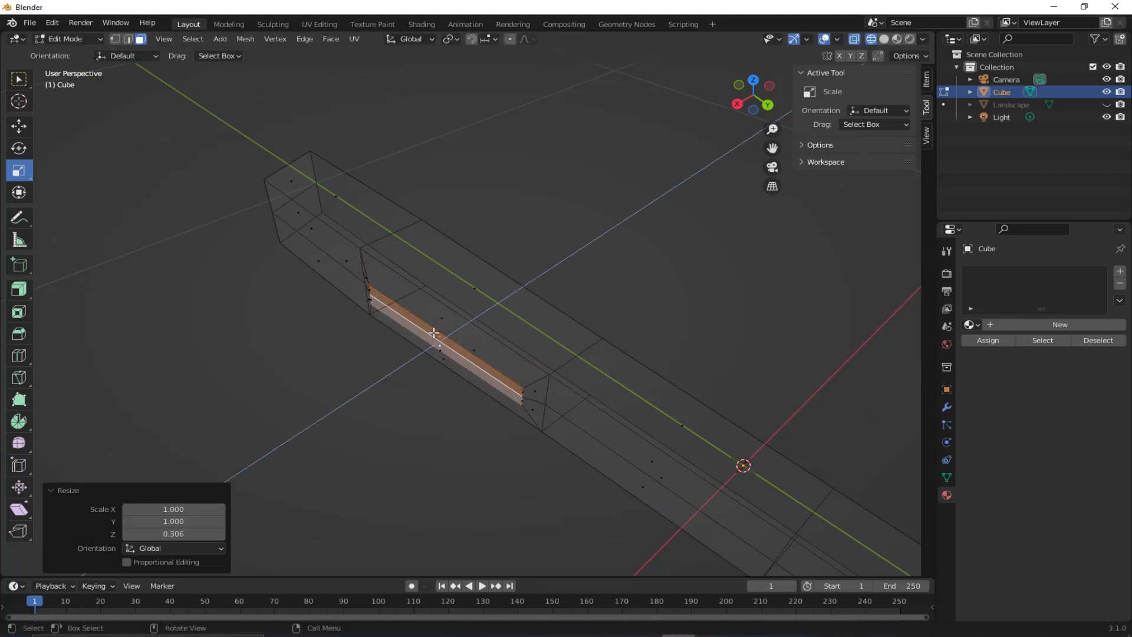
Extrude the scaled side faces outward about 0.48 m as a wing, and move its tip about 0.205 m farther along X.
key(e)
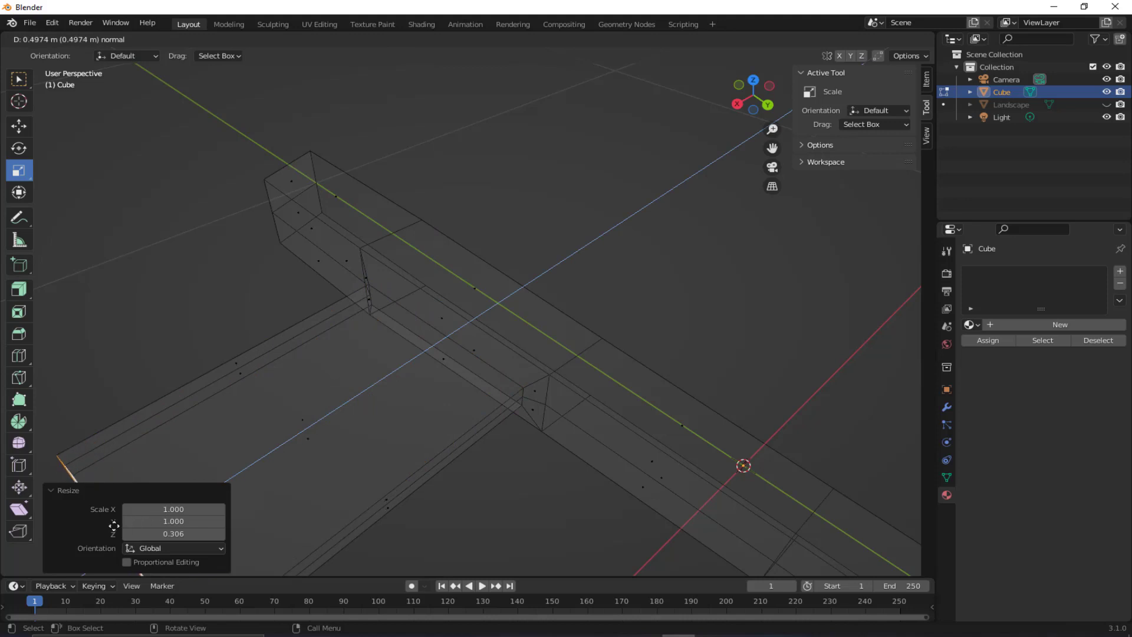
click(115, 524)
middle_drag(217, 424, 237, 361)
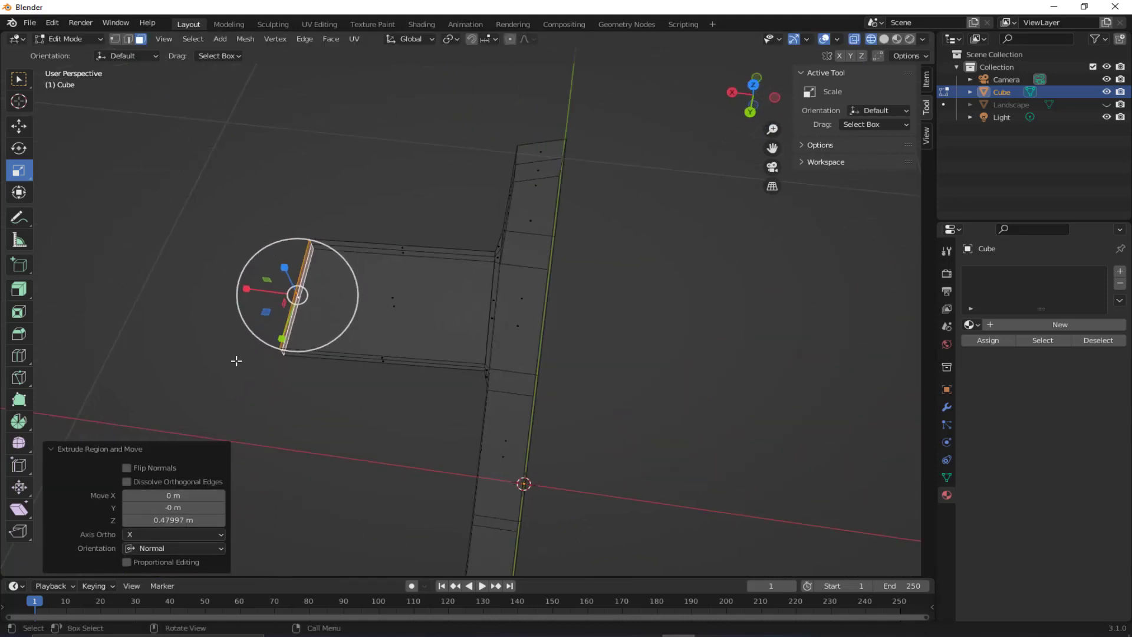
click(14, 132)
drag(248, 290, 167, 285)
middle_drag(167, 285, 248, 311)
shift+middle_drag(238, 383, 435, 255)
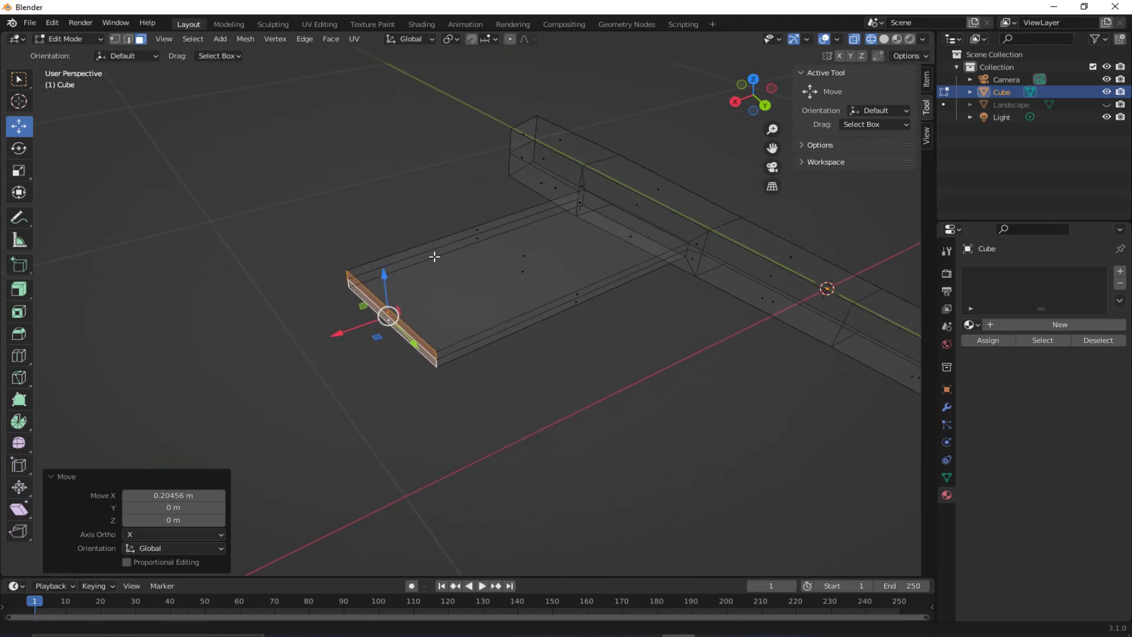
Scale the wing tip down along Y and to 0.304 along Z, and sweep it along Y toward the body's narrow end.
click(18, 170)
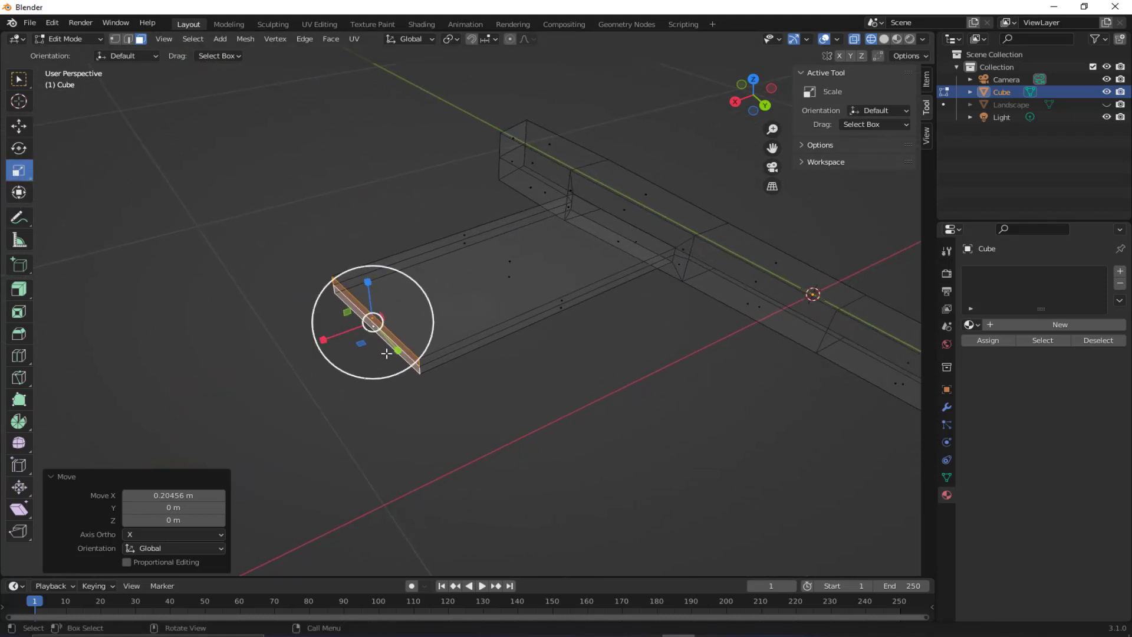
drag(398, 350, 364, 315)
key(s)
key(z)
middle_drag(360, 357, 356, 404)
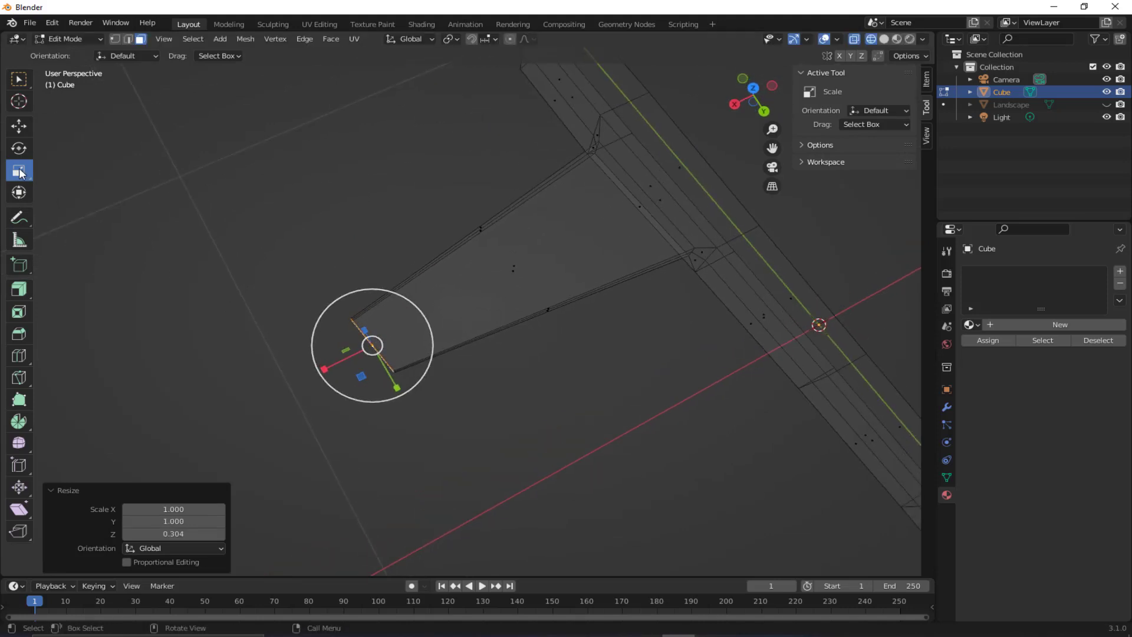
click(18, 125)
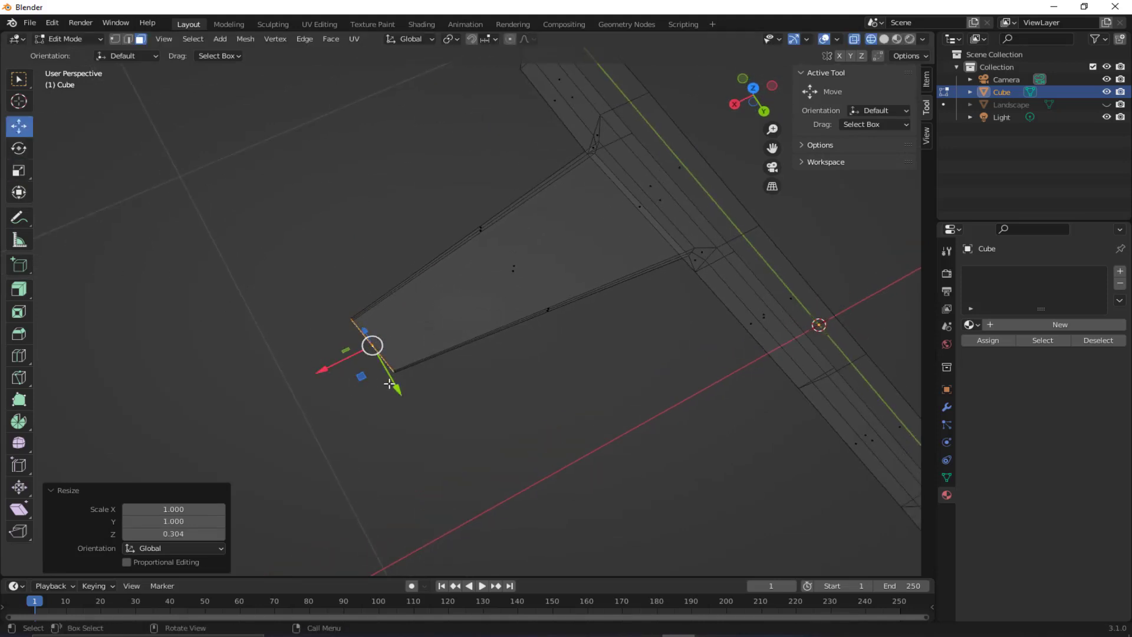
drag(389, 383, 525, 439)
Shorten the body by moving the two faces at its narrow end about 0.14 m inward along Y.
middle_drag(525, 439, 574, 373)
middle_drag(679, 368, 674, 354)
click(673, 358)
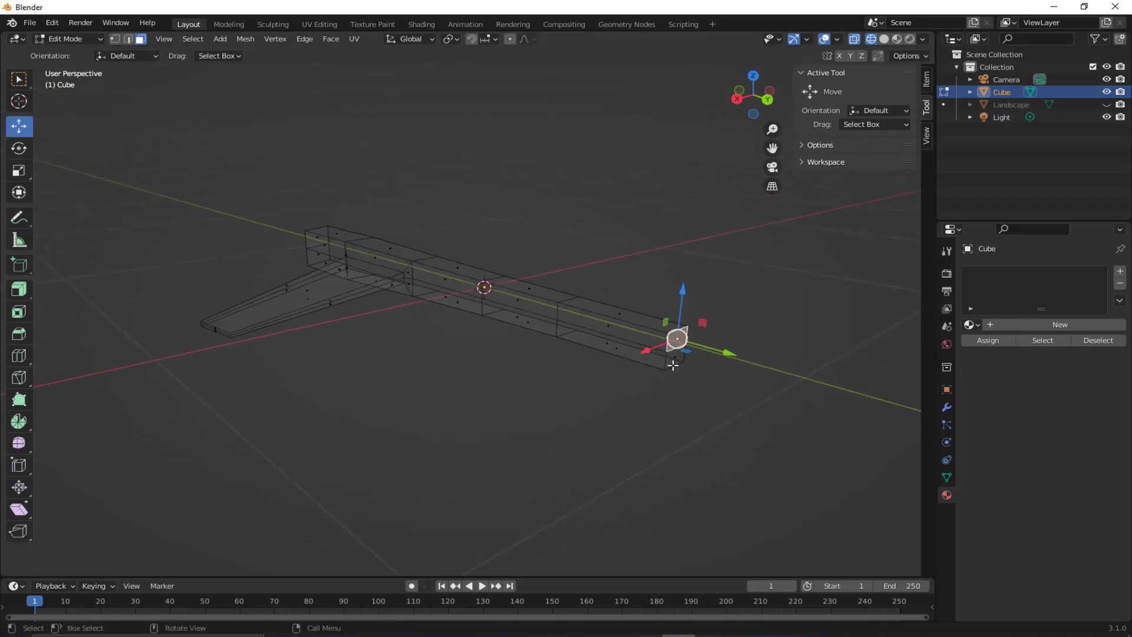
drag(720, 363, 646, 371)
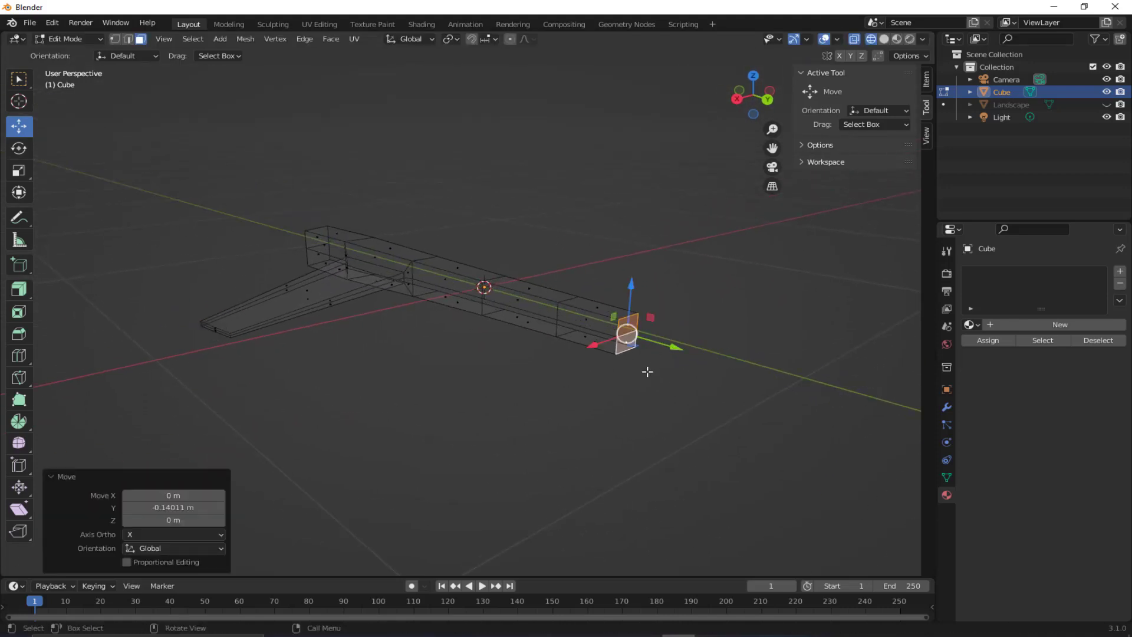
In edge selection, move the lower edge of the body's narrow end about 0.06 m inward along Y.
key(alt+a)
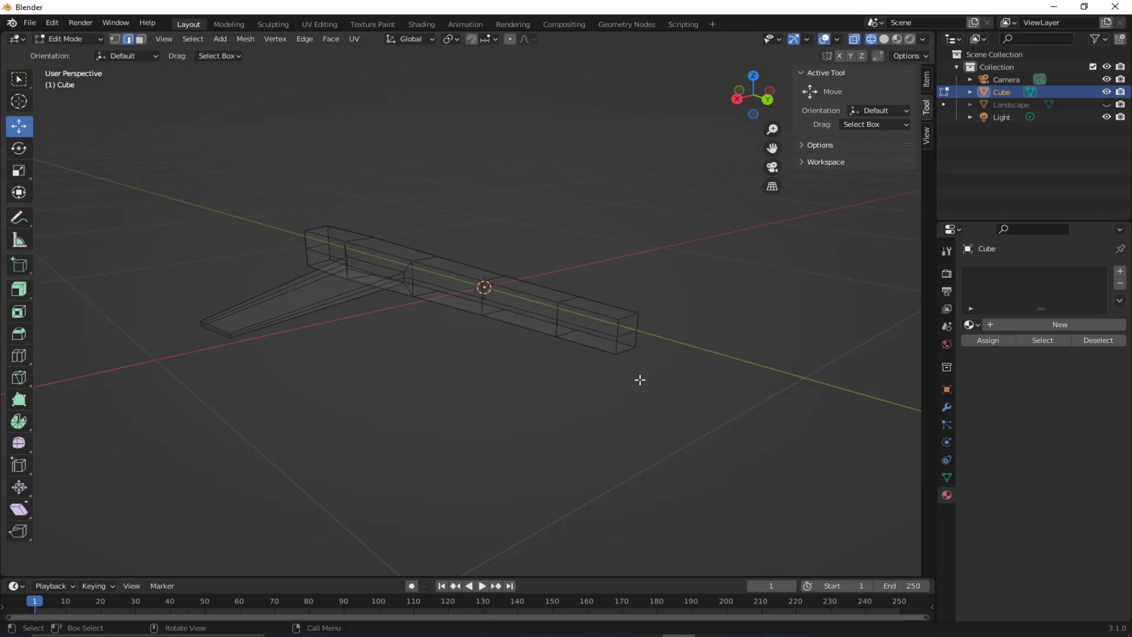
click(627, 351)
middle_drag(609, 370, 649, 323)
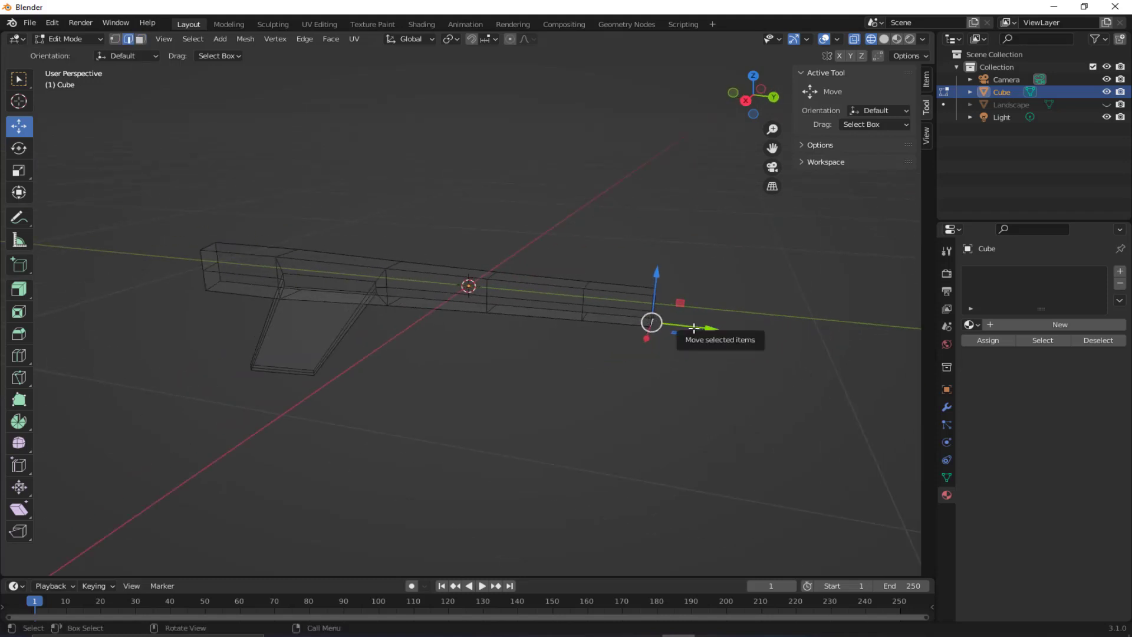
drag(689, 326, 670, 325)
Select the body's upper outer edges along its whole length, move them slightly down along Z, and deselect everything.
middle_drag(585, 348, 569, 341)
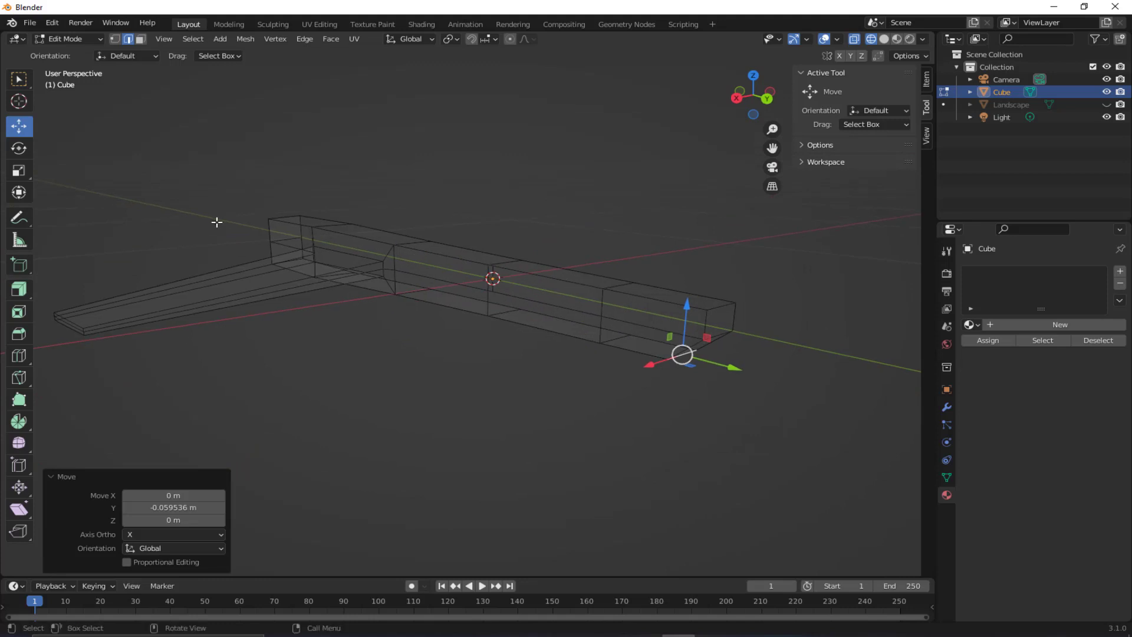
alt+click(658, 300)
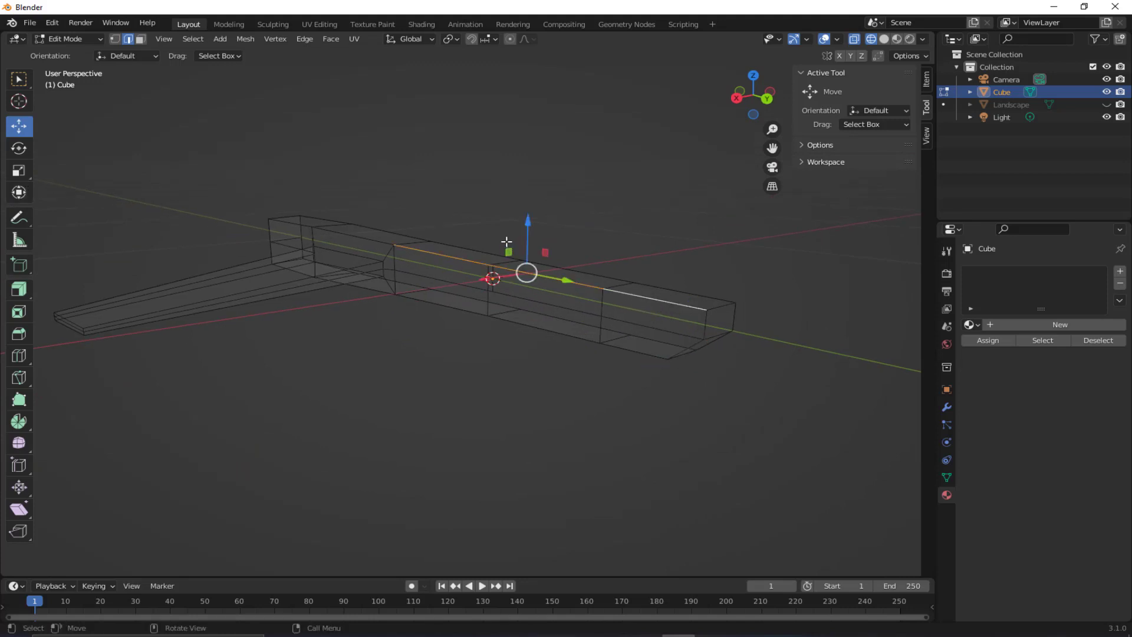
click(351, 235)
click(287, 222)
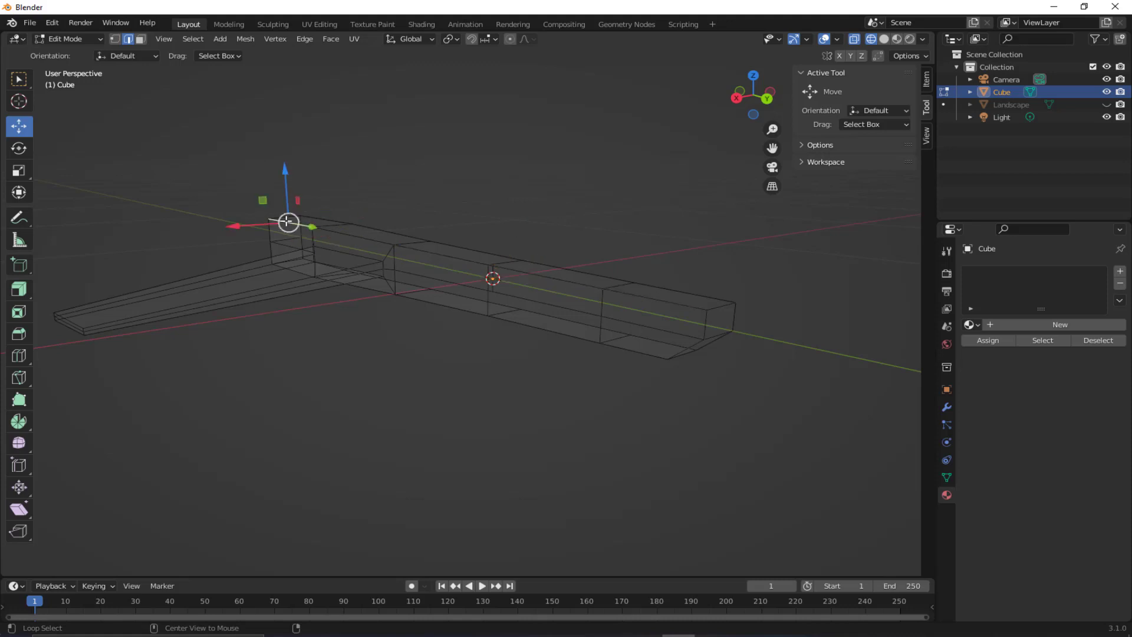
alt+shift+click(422, 249)
alt+shift+click(370, 239)
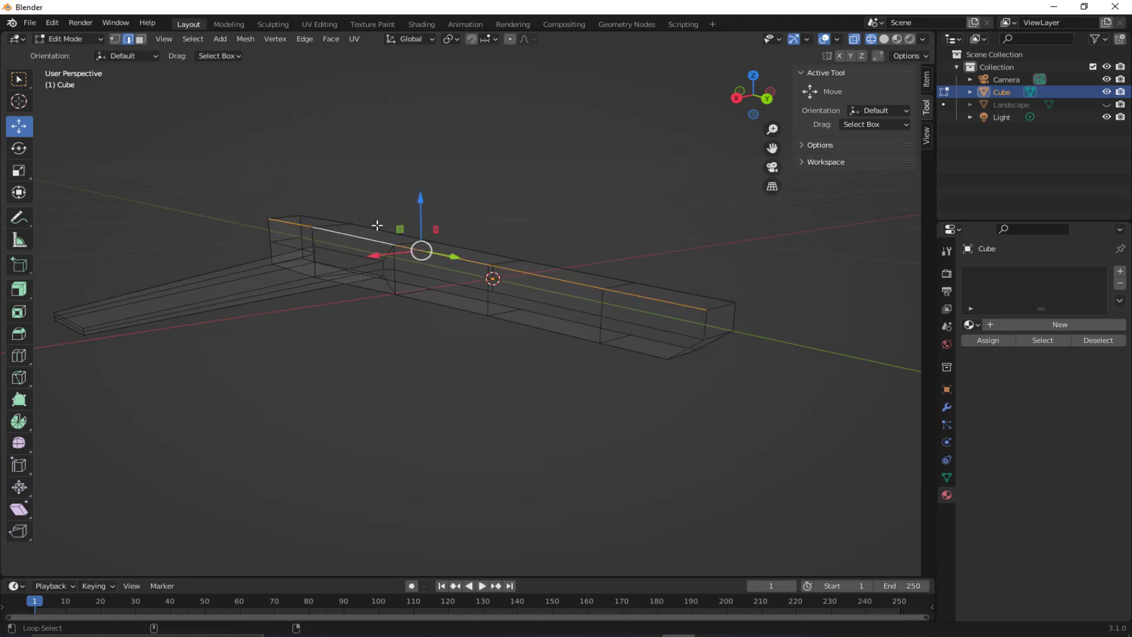
drag(420, 203, 422, 210)
key(alt+a)
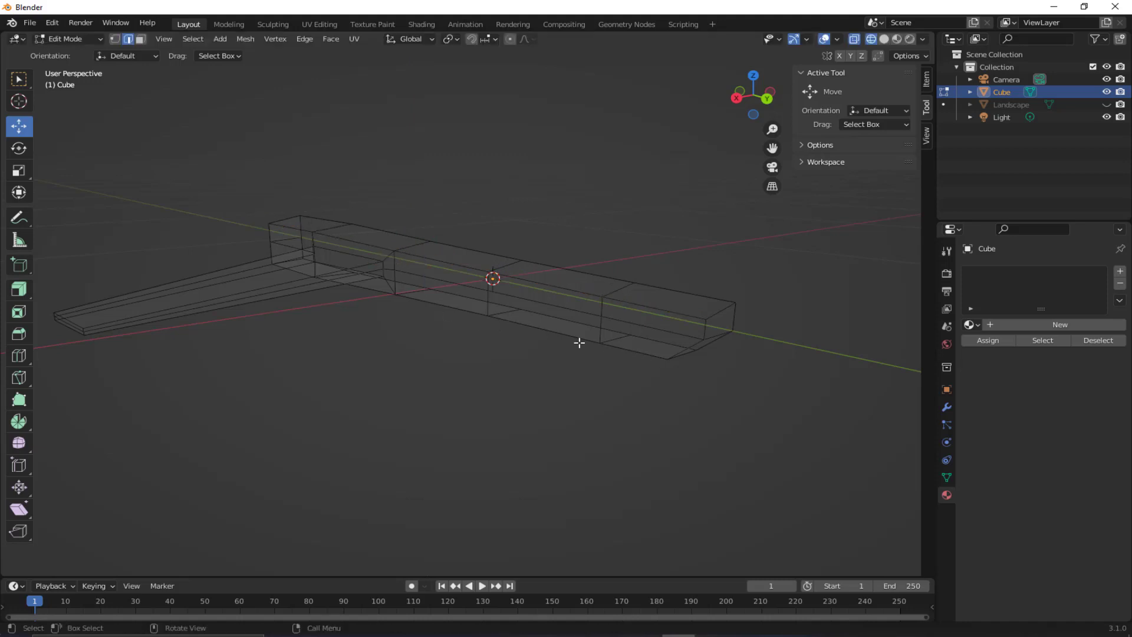
Try to raise the body's lower outer edges, together with the bottom edge of the wide end, about 0.012 m along Z.
click(627, 346)
alt+click(548, 328)
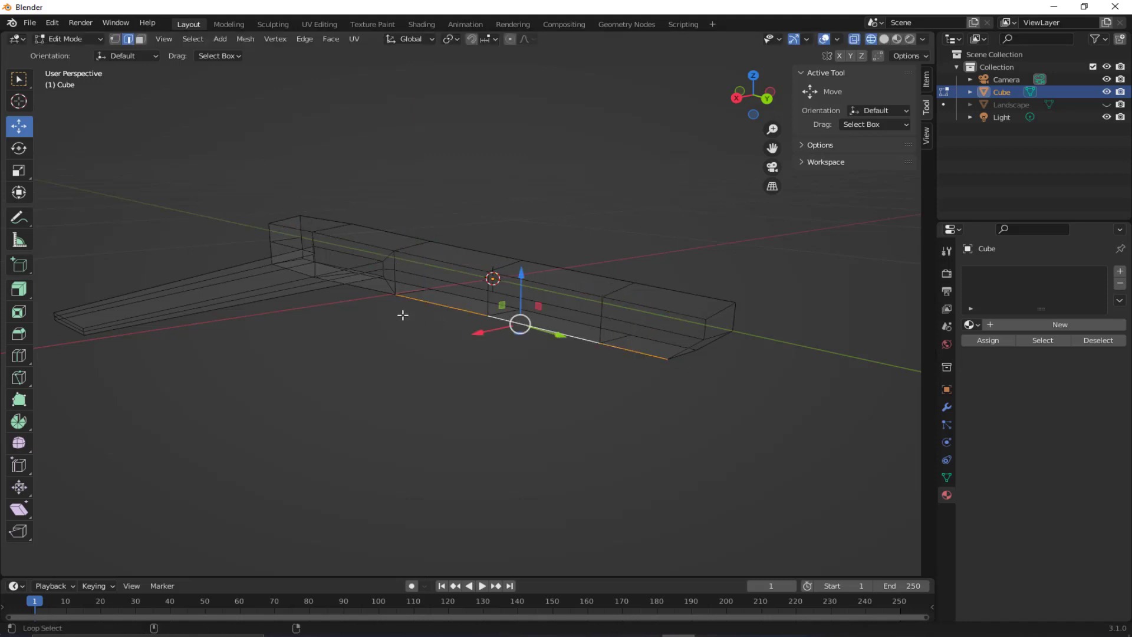
middle_drag(402, 313, 356, 309)
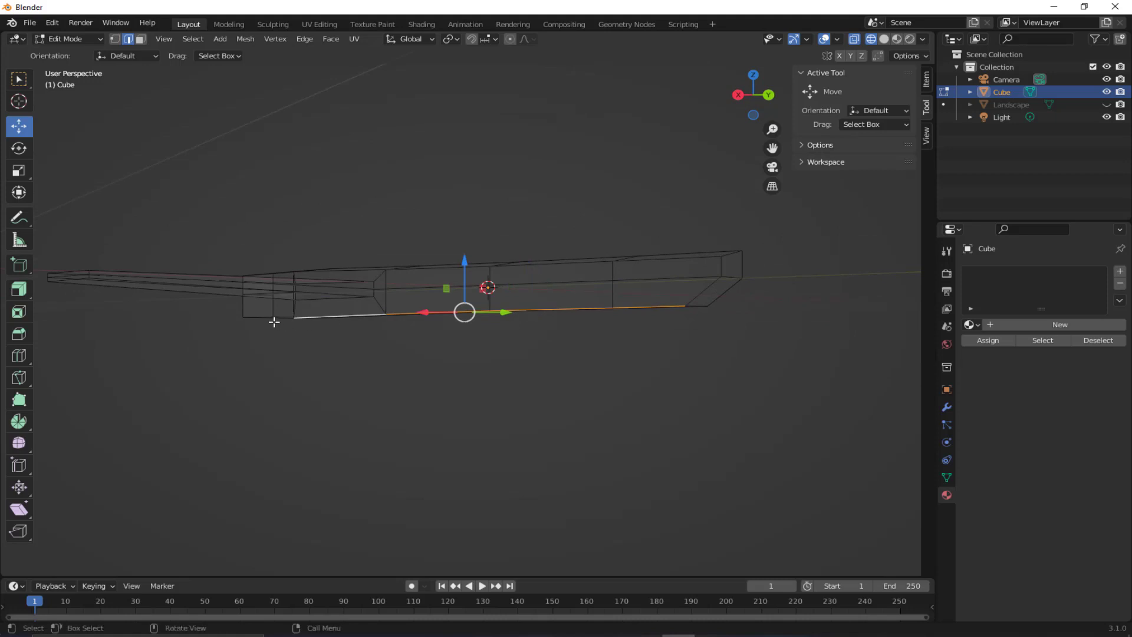
alt+shift+click(294, 318)
drag(387, 267, 384, 260)
middle_drag(384, 259, 542, 325)
scroll(462, 328, down, 3)
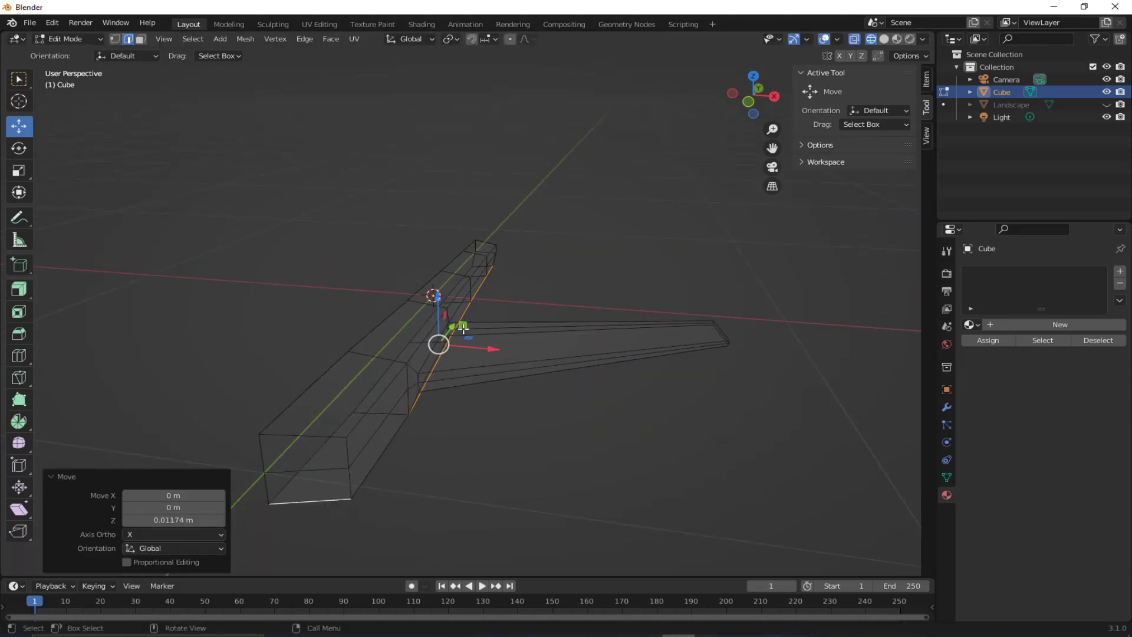
key(ctrl+z)
Select only the body's lower outer edges along its whole length and raise them about 0.017 m along Z.
alt+shift+click(365, 482)
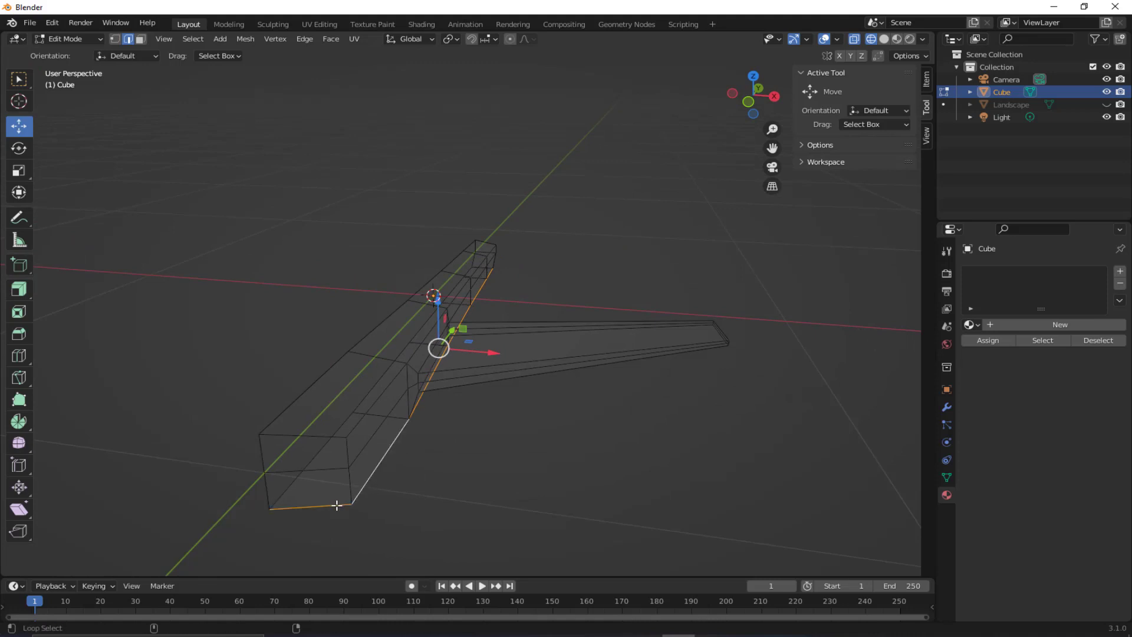
alt+click(328, 507)
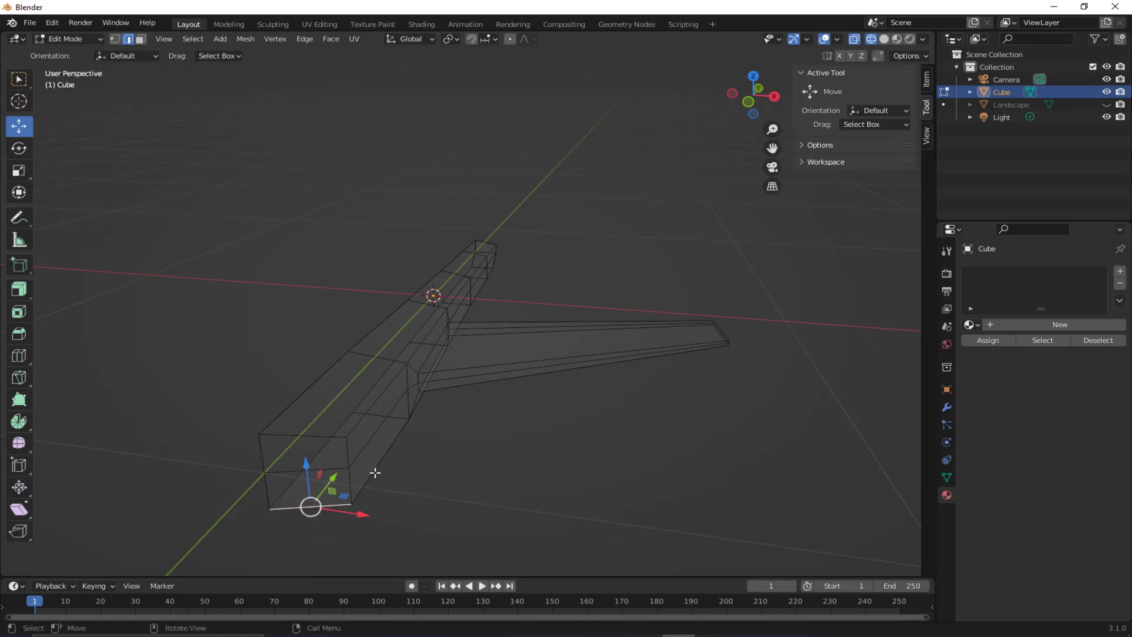
middle_drag(375, 472, 368, 325)
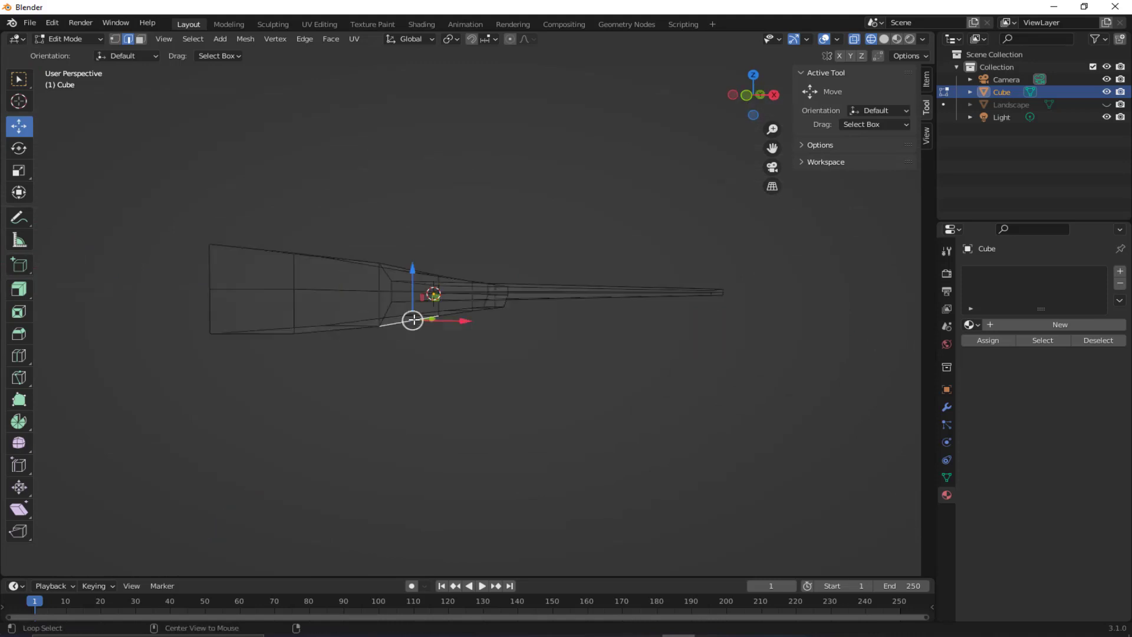
alt+click(363, 329)
alt+shift+click(455, 313)
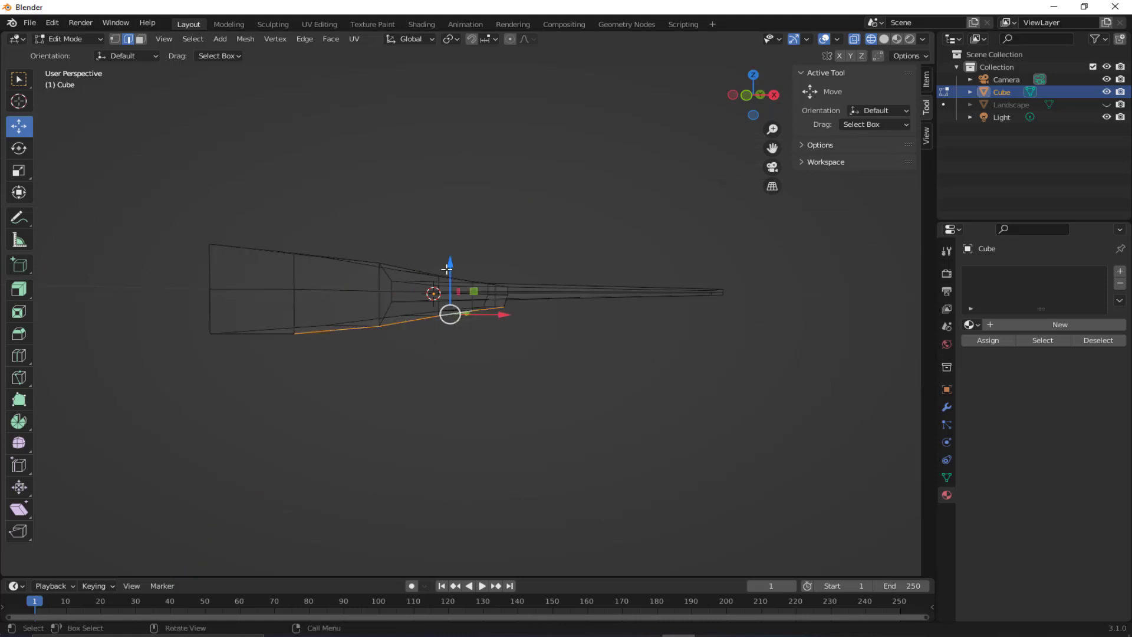
drag(446, 269, 445, 259)
middle_drag(445, 260, 254, 321)
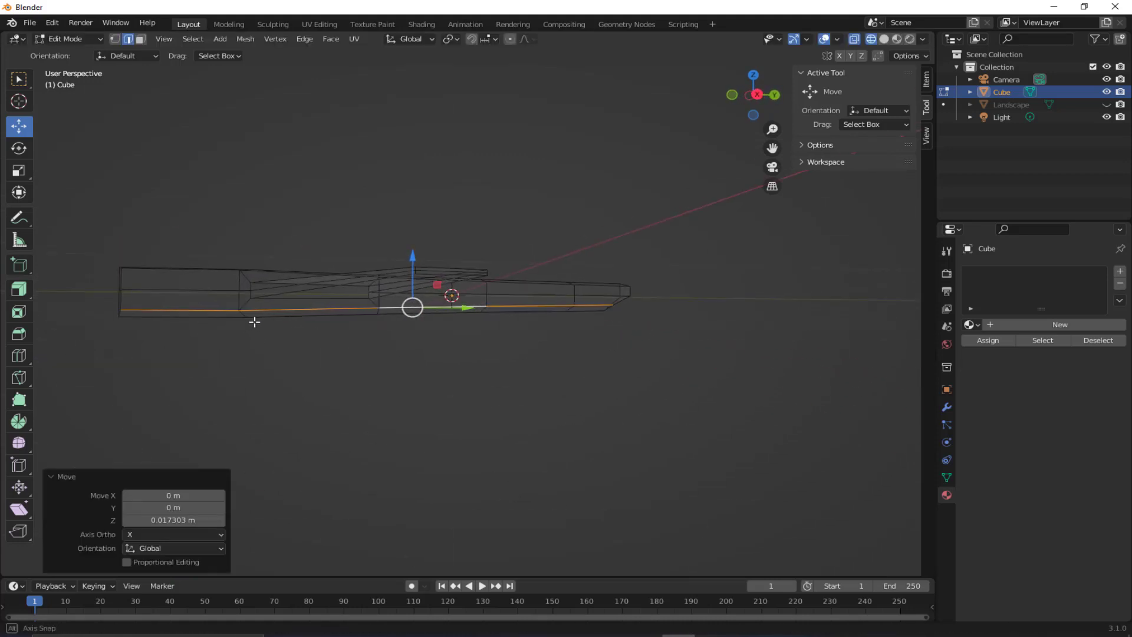
In vertex selection, move the top and bottom vertices of the body's wide end inward along Y, the bottom ones about 0.023 m.
click(116, 39)
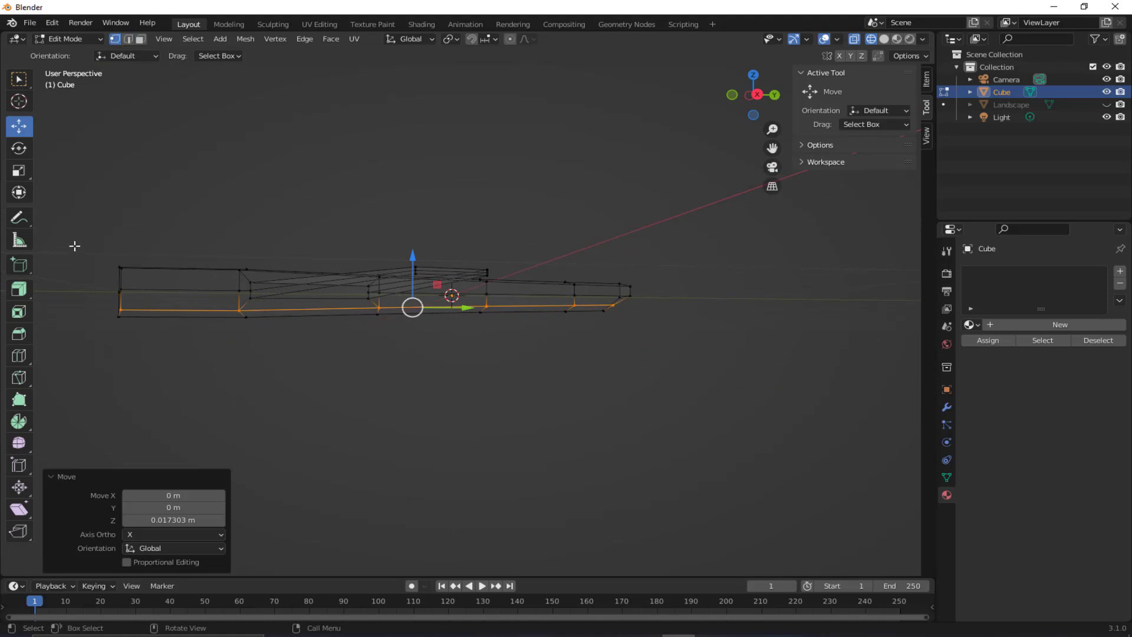
drag(73, 246, 165, 267)
drag(100, 297, 176, 307)
middle_drag(175, 306, 90, 363)
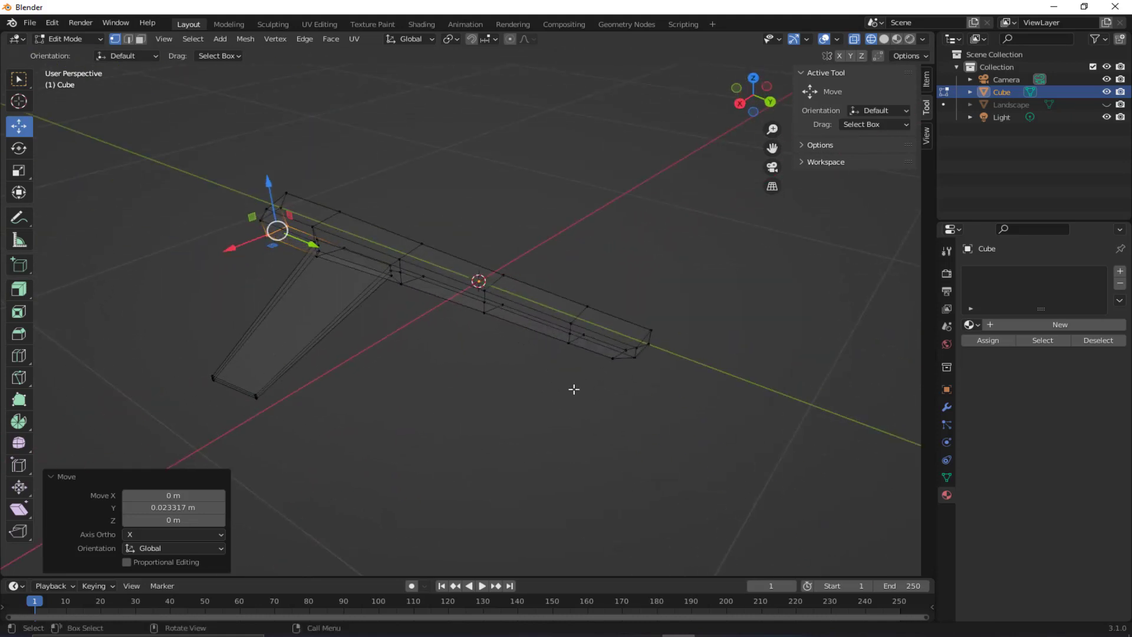
In face selection, select the two outer side faces at the body's narrow end and extrude them outward about 0.113 m as a tail fin.
scroll(590, 386, up, 2)
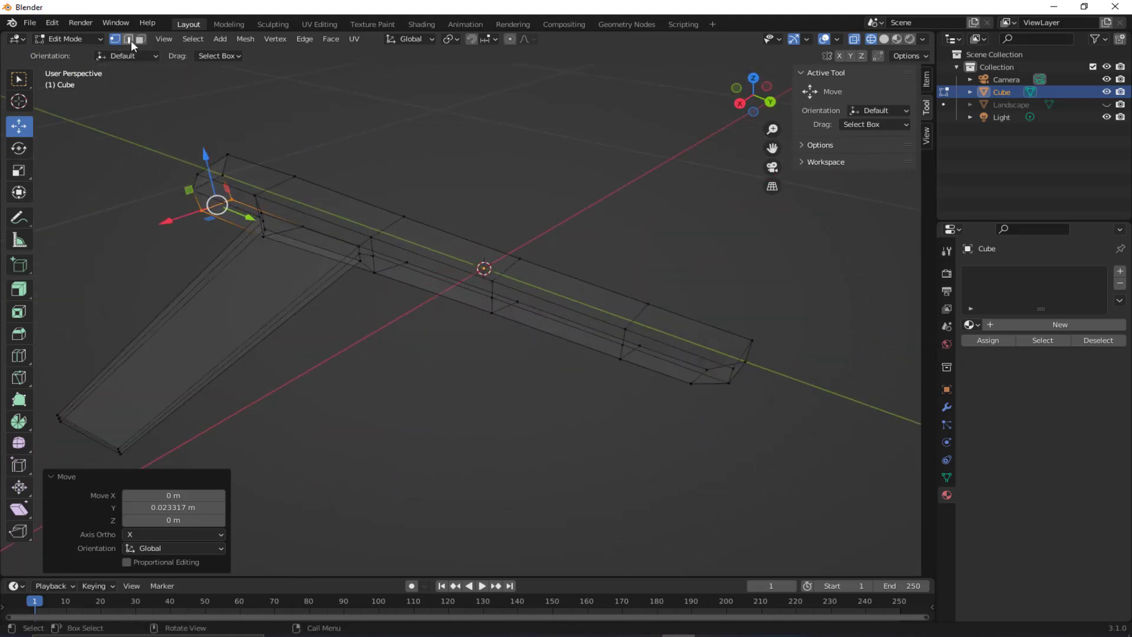
click(140, 39)
click(659, 376)
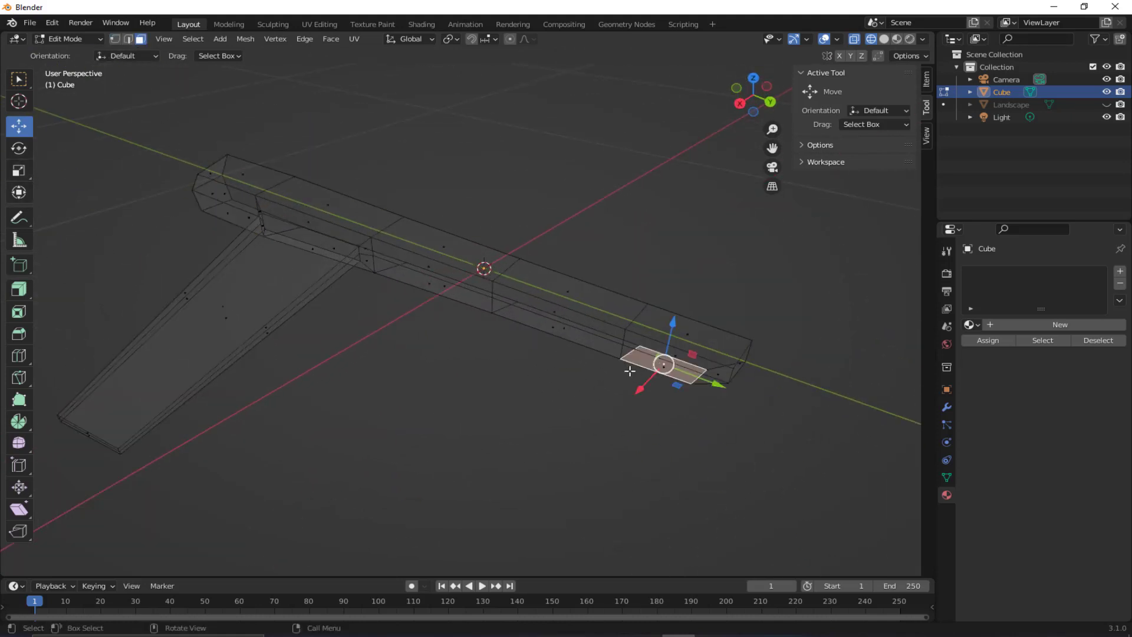
middle_drag(630, 370, 552, 369)
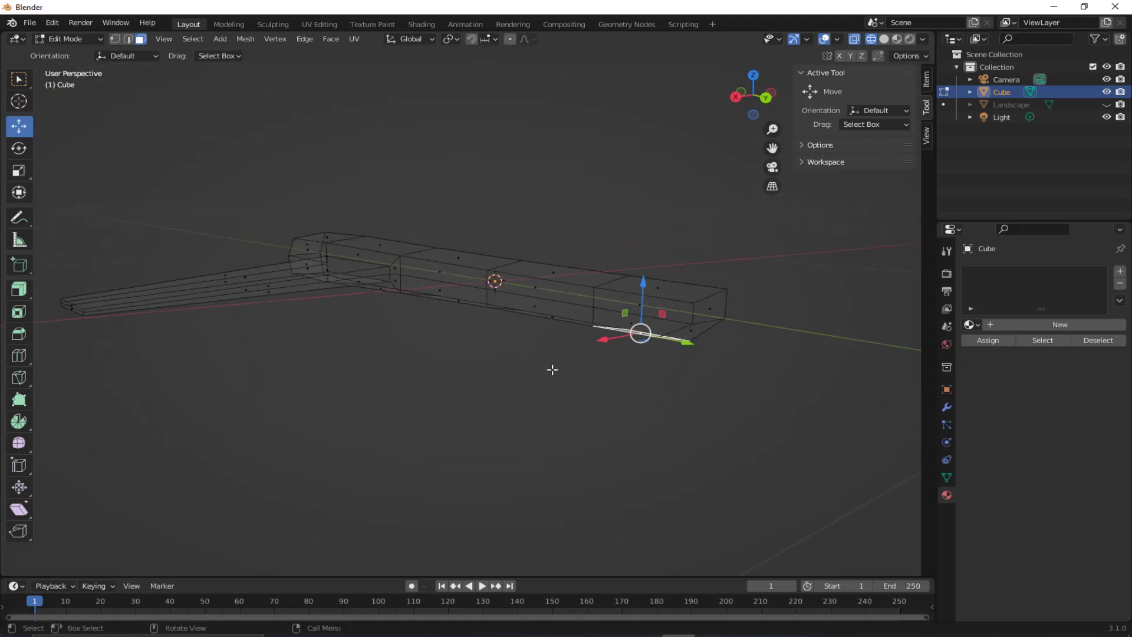
click(641, 307)
shift+click(631, 312)
middle_drag(632, 312, 549, 340)
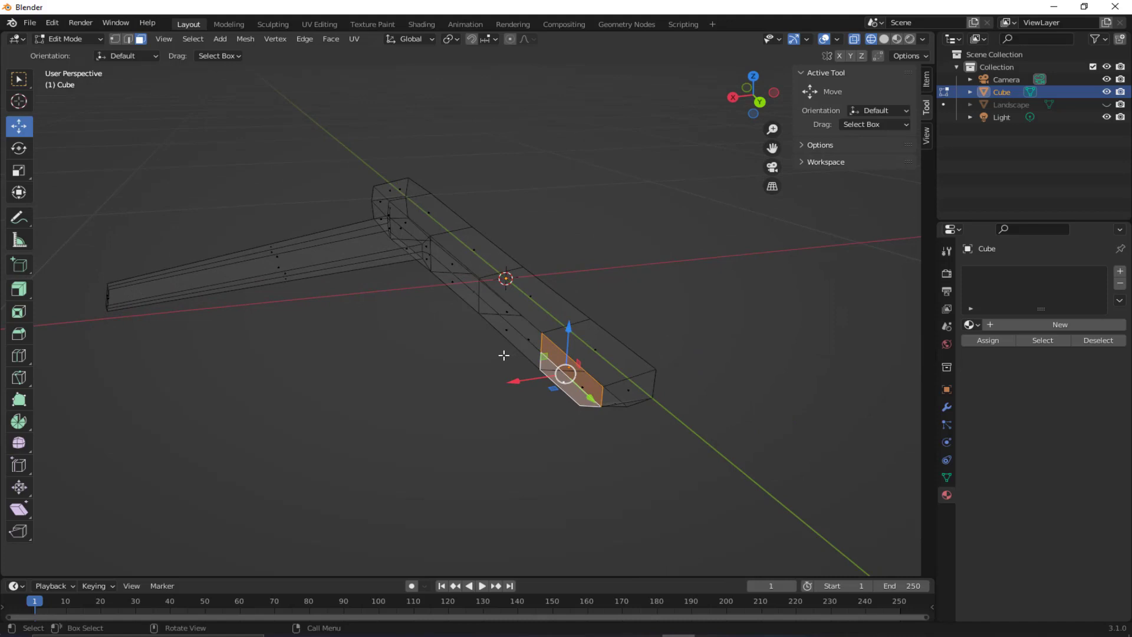
key(e)
click(461, 392)
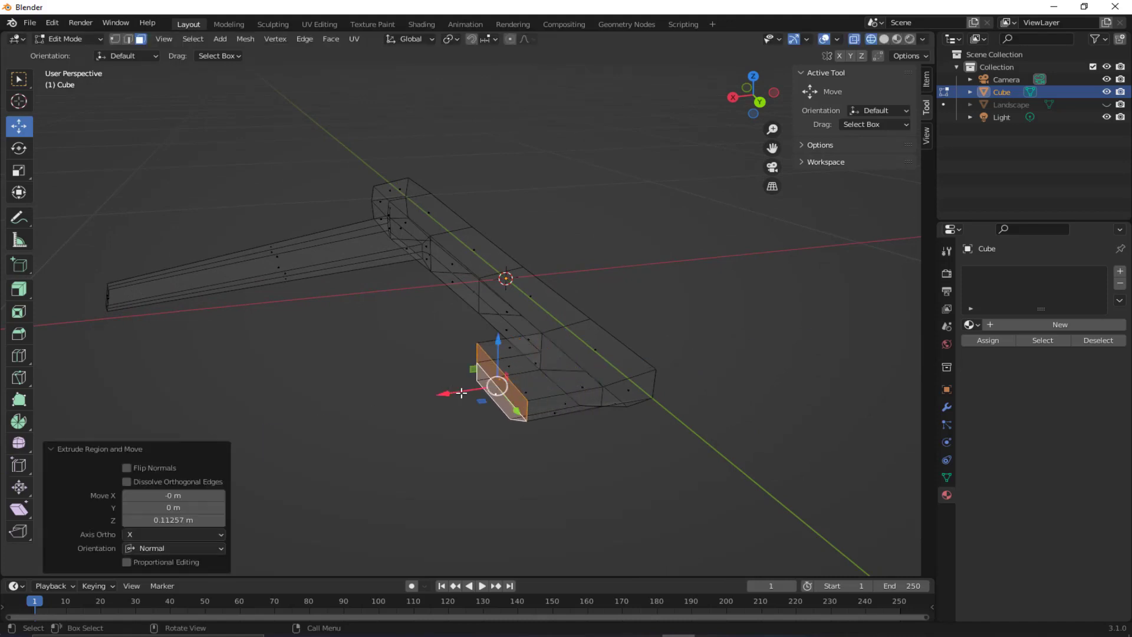
Scale the tail fin's tip down along Z and Y, and sweep it about 0.115 m backward along Y.
click(24, 173)
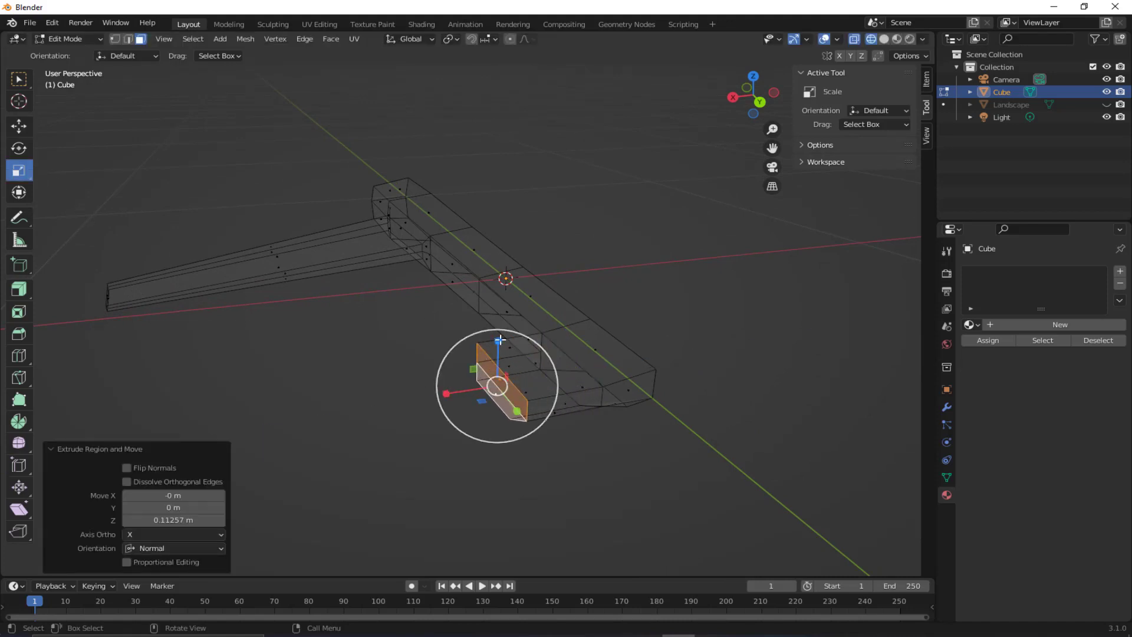
drag(498, 340, 550, 443)
click(19, 125)
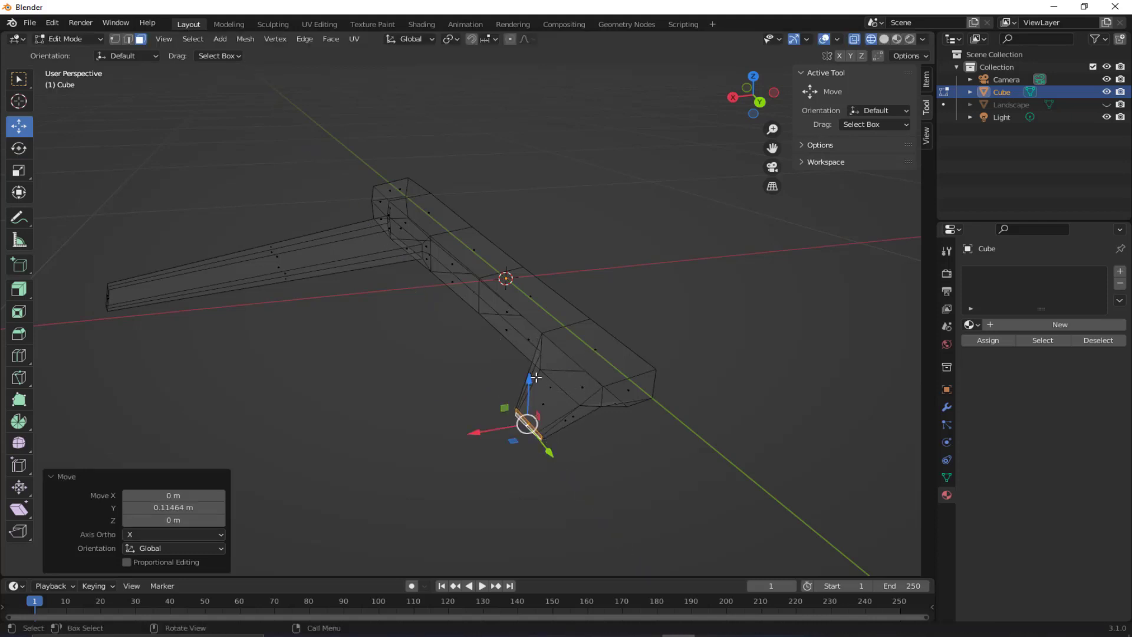
middle_drag(535, 377, 582, 337)
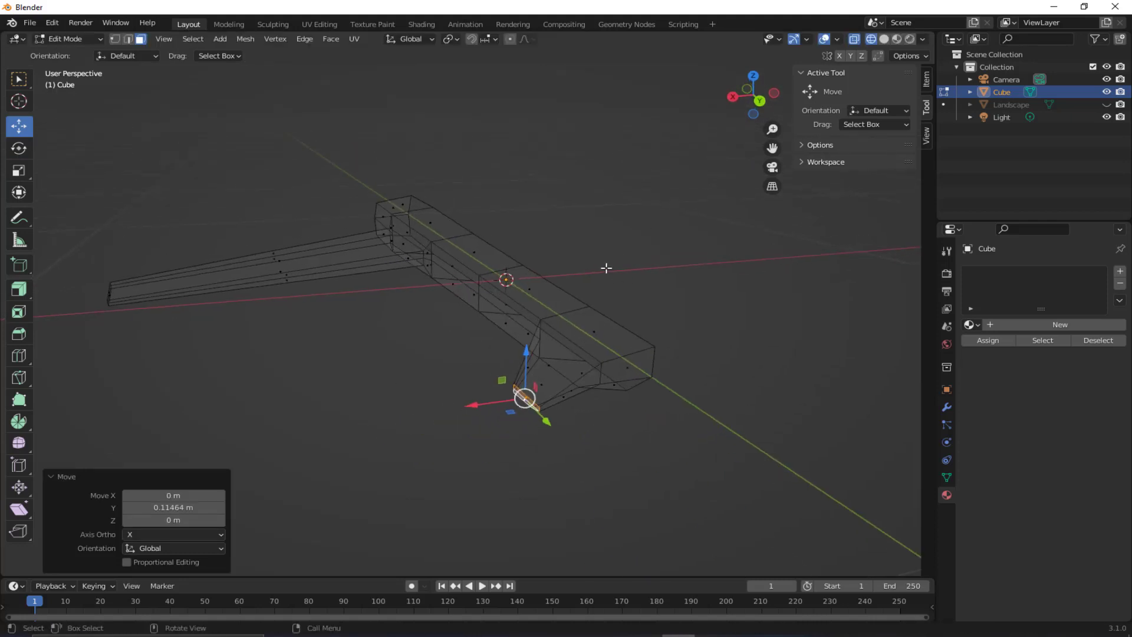
middle_drag(606, 268, 556, 324)
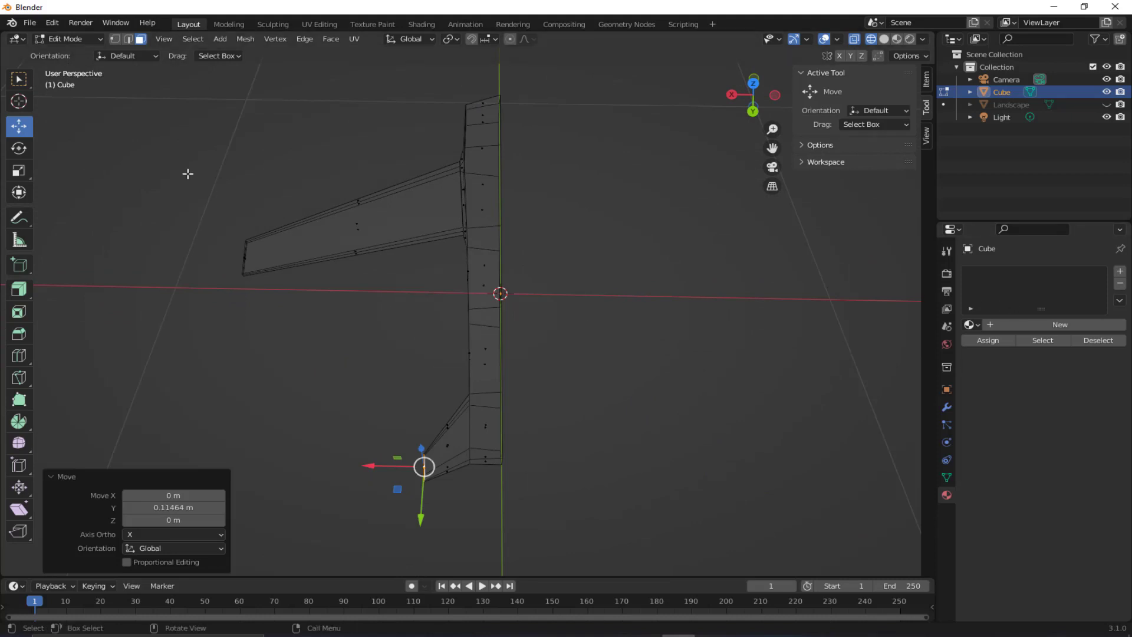
In Object Mode, add a Mirror modifier across the X axis to the half aircraft, and return to Edit Mode.
click(69, 37)
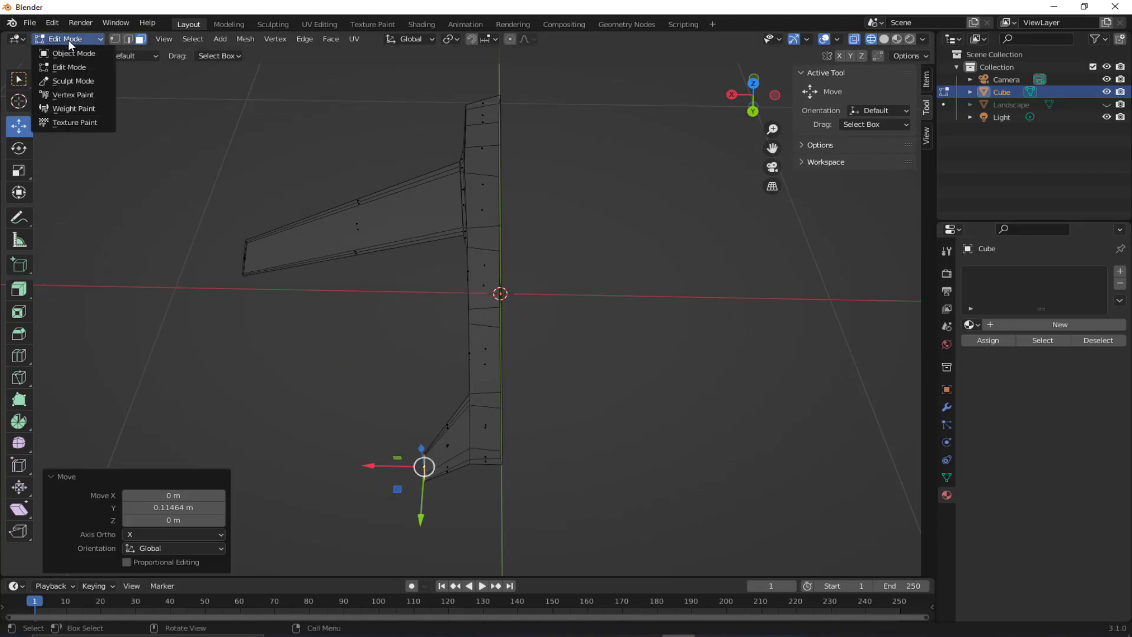
click(68, 48)
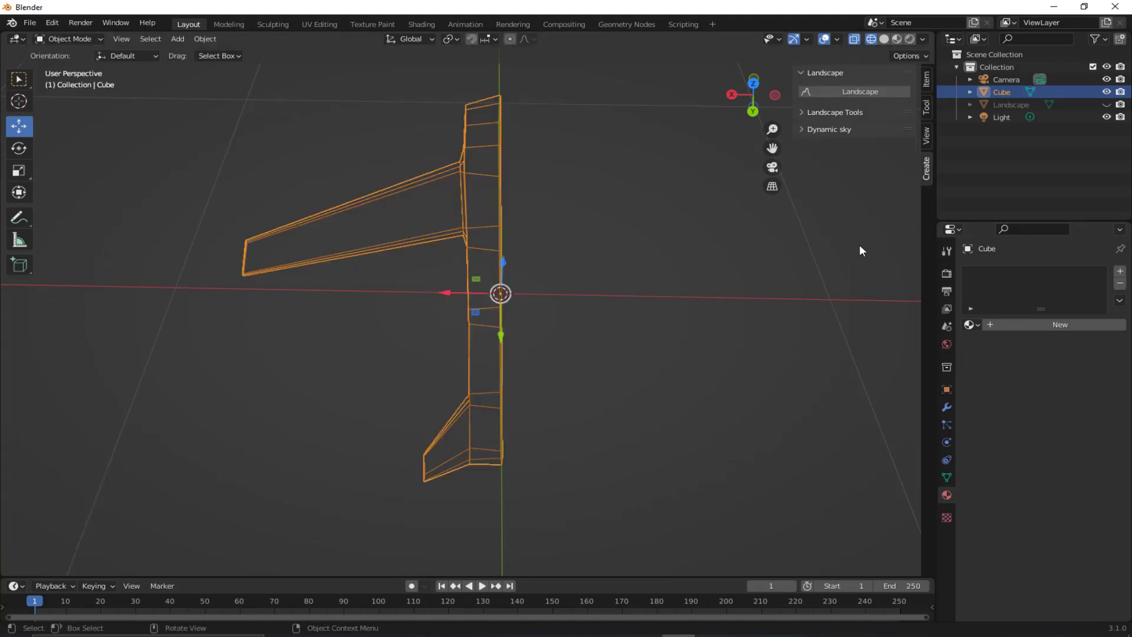
click(946, 408)
click(1006, 272)
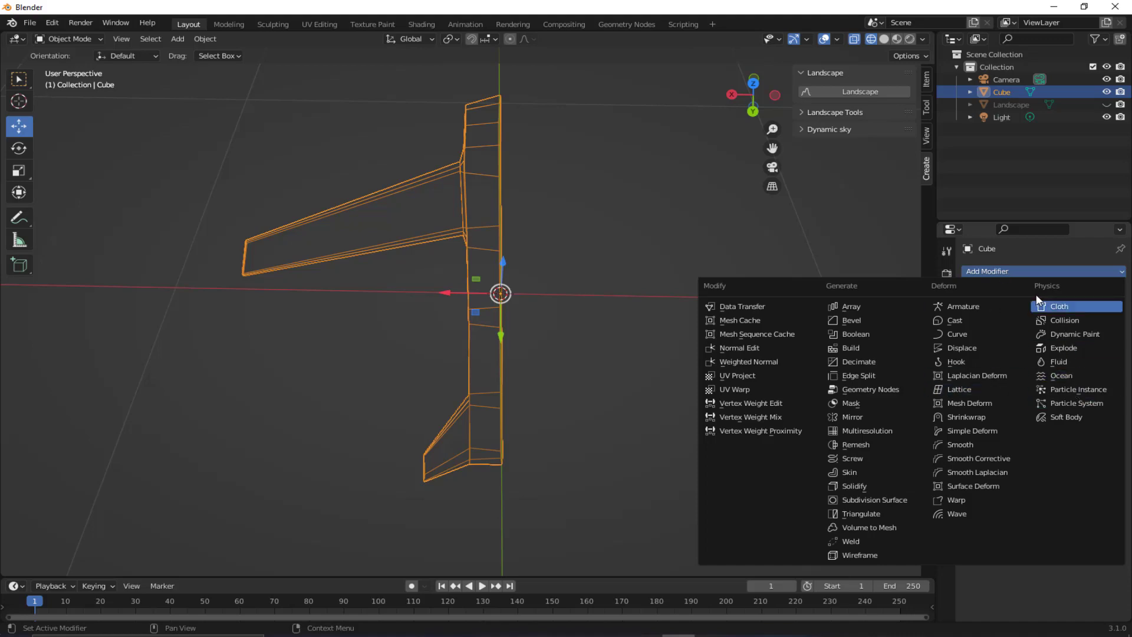
click(860, 416)
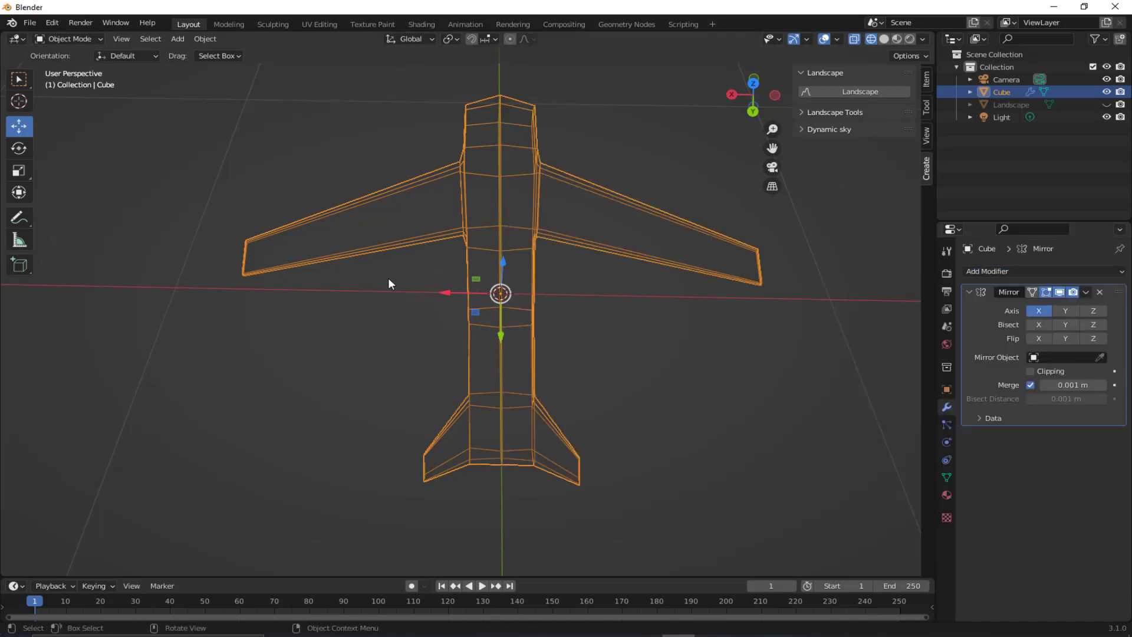
middle_drag(388, 279, 455, 260)
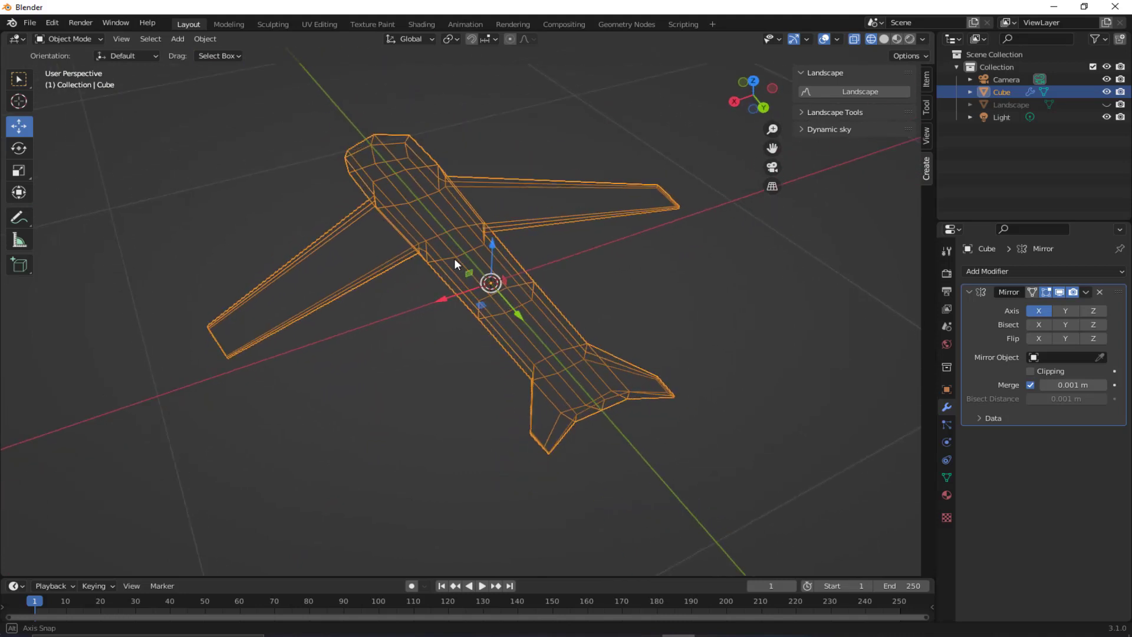
scroll(553, 352, up, 2)
click(73, 37)
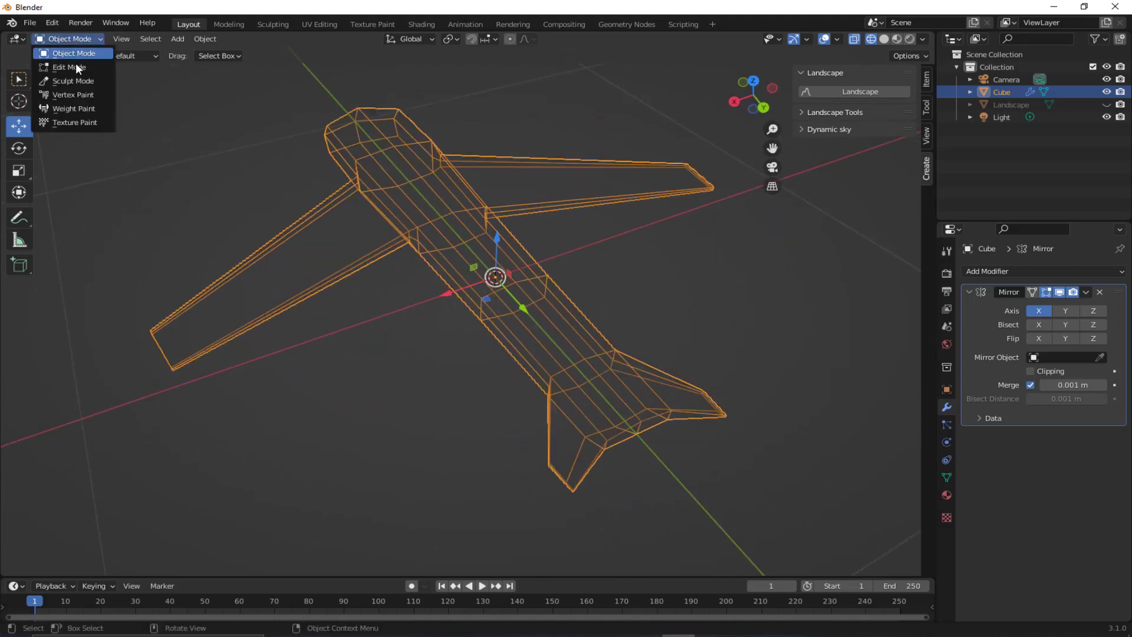
click(75, 66)
Try to extrude the top face at the body's tail end upward along its normal.
middle_drag(78, 80, 537, 365)
click(537, 365)
scroll(545, 331, up, 1)
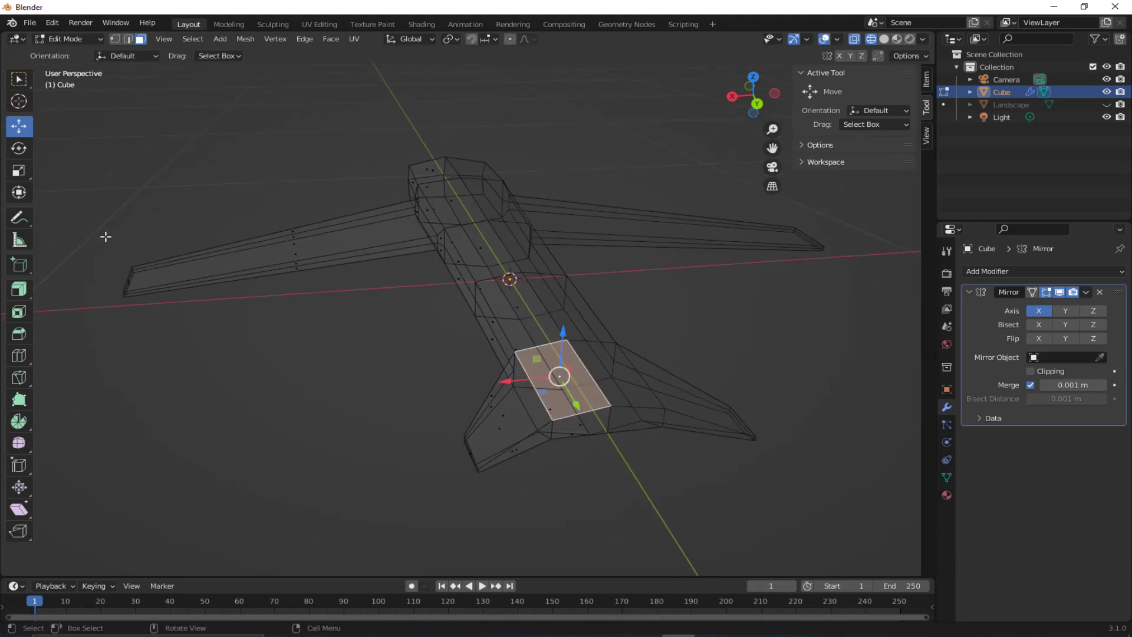
click(19, 289)
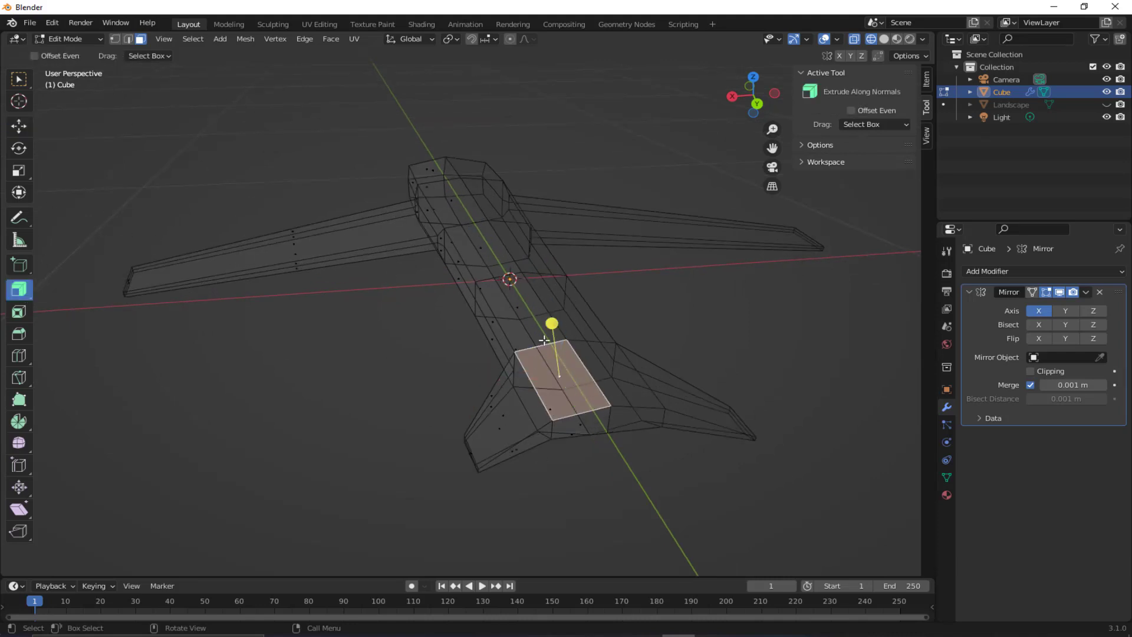
drag(550, 325, 539, 301)
key(ctrl+z)
key(ctrl+z)
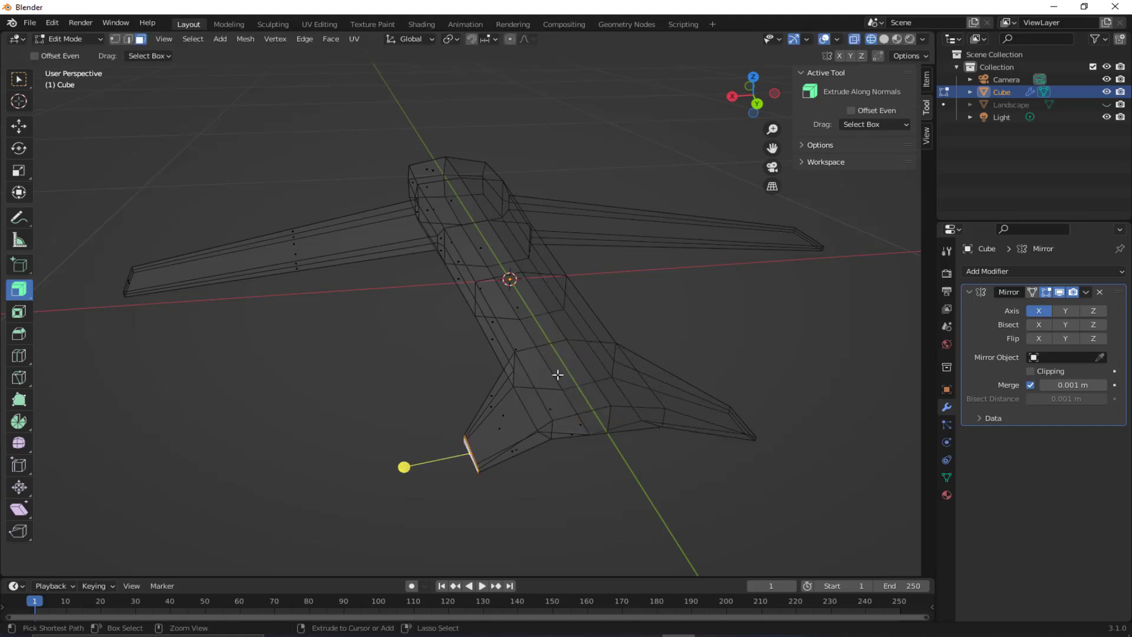
Try to rotate the top face at the body's tail end.
click(562, 374)
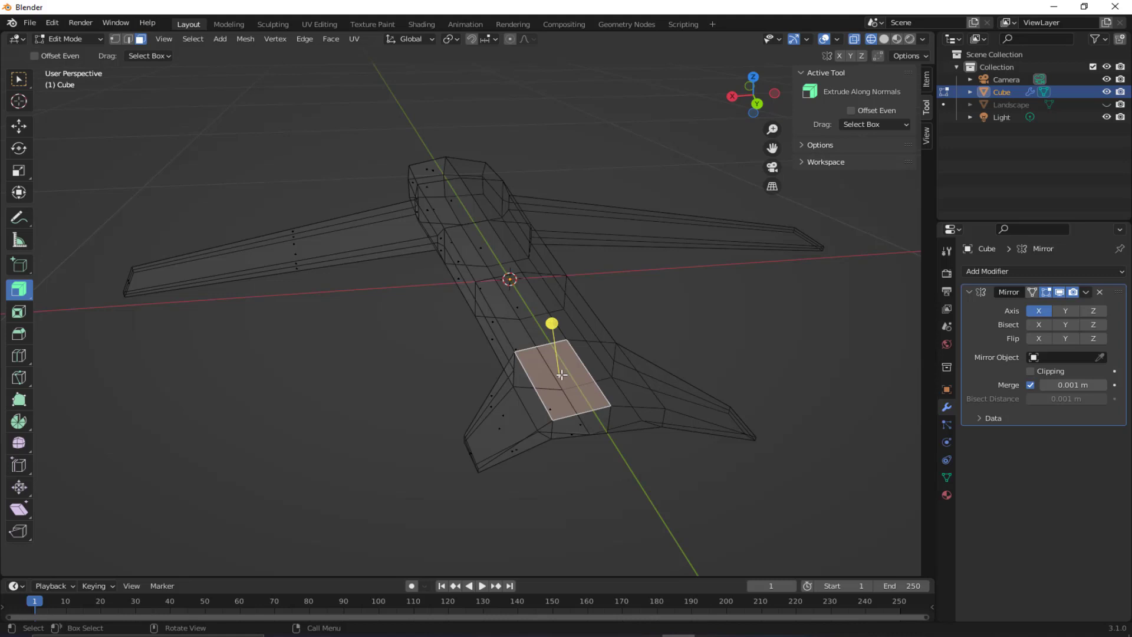
key(r)
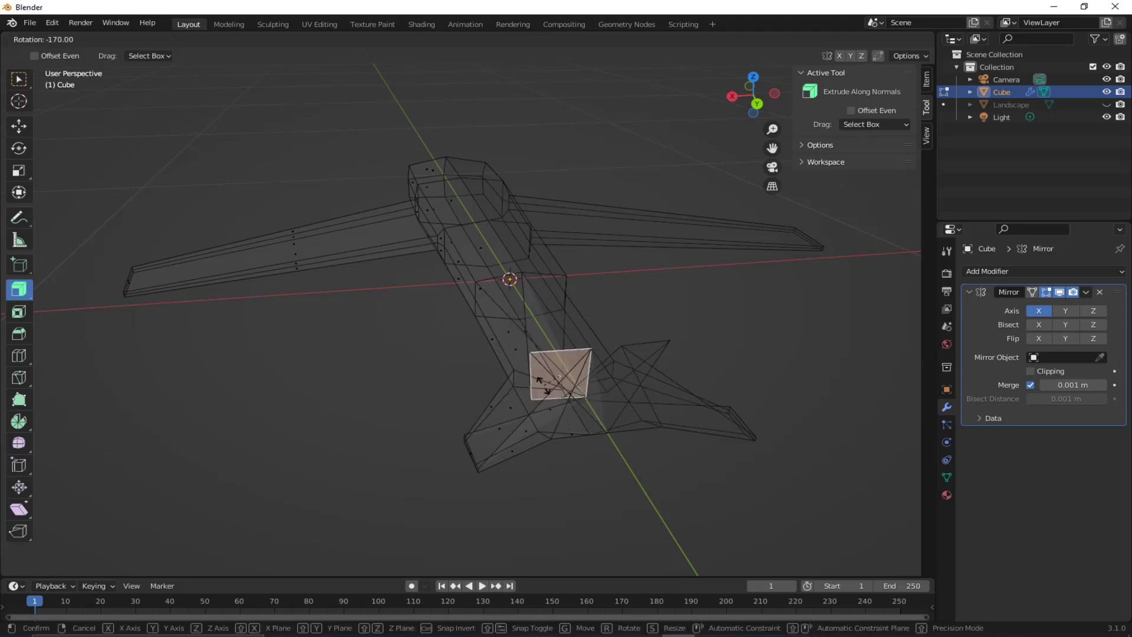
click(542, 385)
key(ctrl+z)
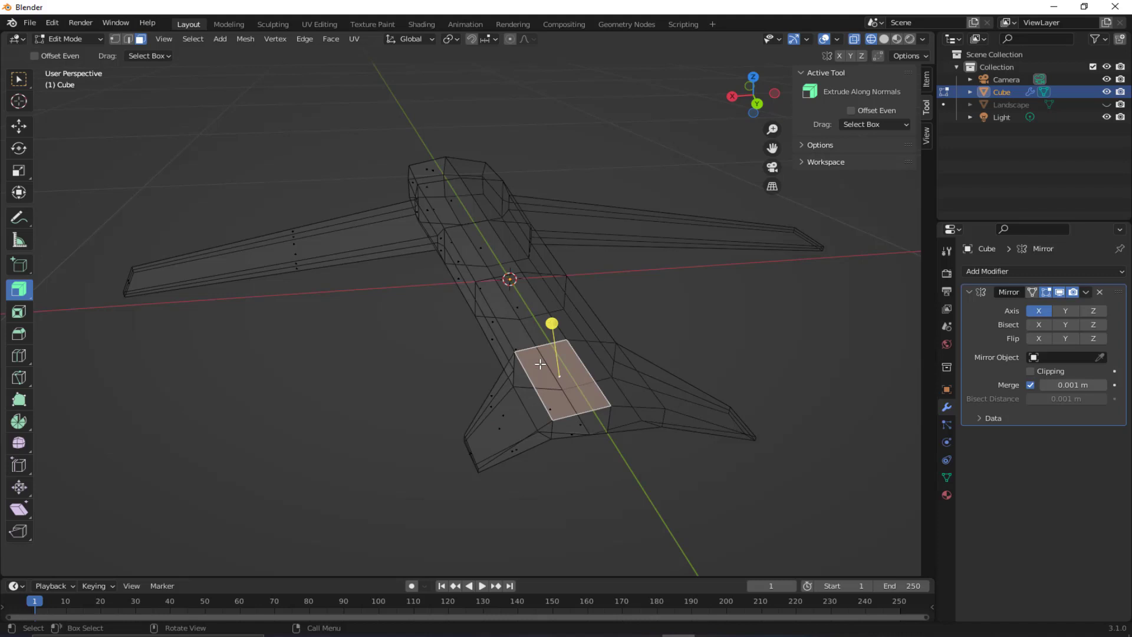
Extrude the tail end's top face upward along its normal as a vertical fin and narrow the fin's tip.
drag(540, 364, 537, 282)
click(18, 170)
drag(547, 232, 538, 273)
Move the vertical fin's tip face about 0.025 m along X toward the centre line.
click(19, 126)
middle_drag(81, 176, 454, 243)
drag(420, 207, 437, 224)
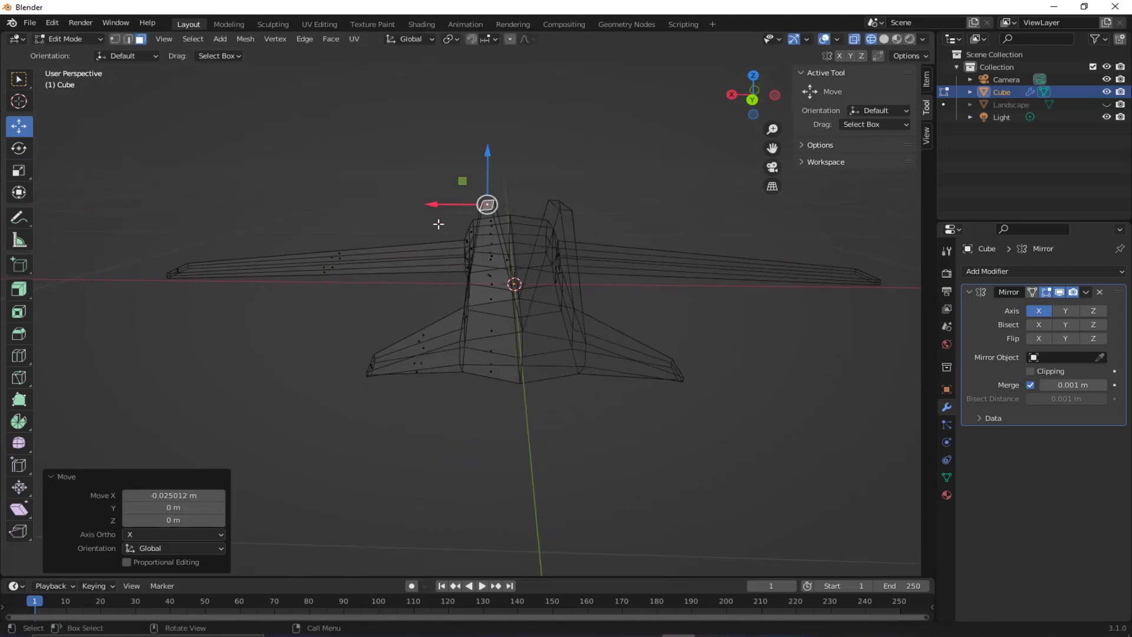
middle_drag(437, 224, 473, 371)
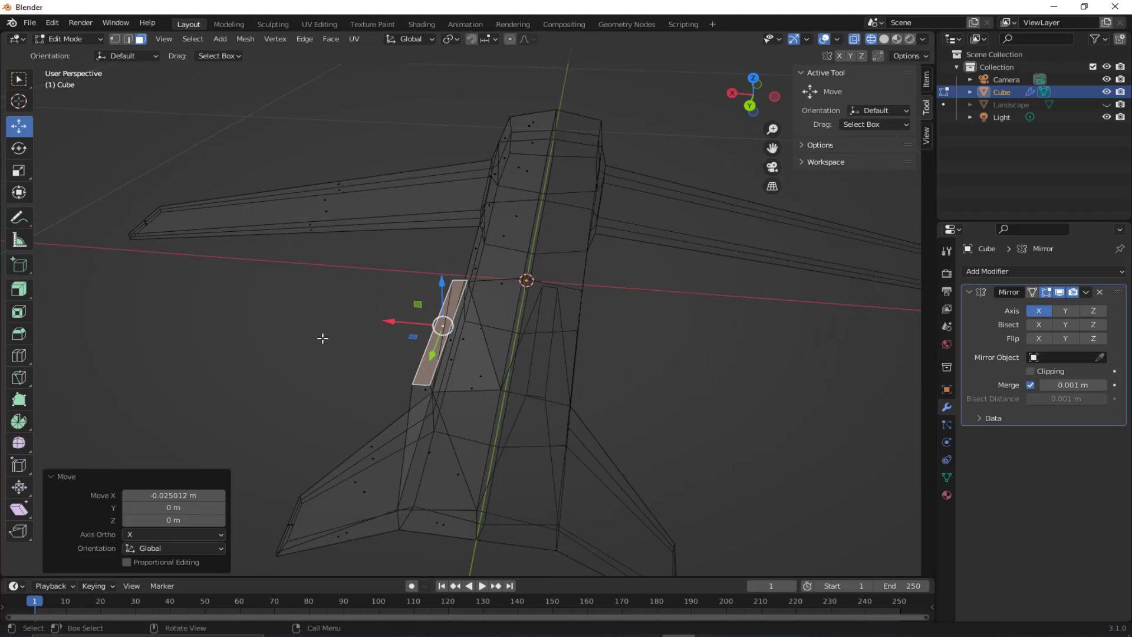
Switch the viewport to solid shading and delete the vertical fin's inner side face.
key(z)
click(356, 331)
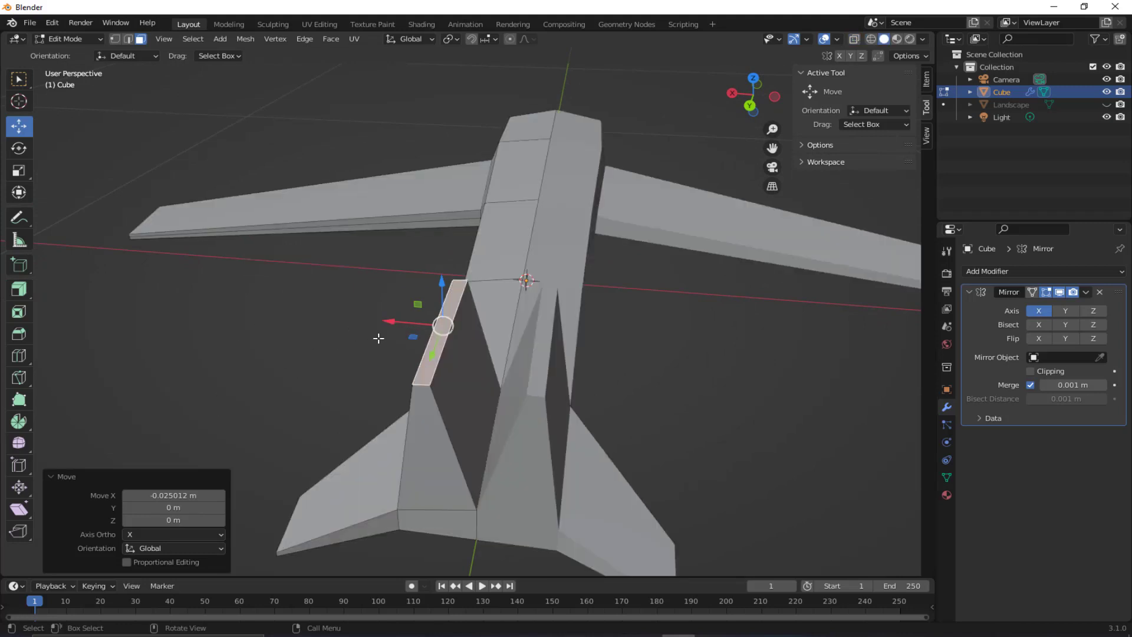
mouse_move(379, 329)
middle_down()
mouse_move(447, 308)
mouse_move(454, 293)
middle_up()
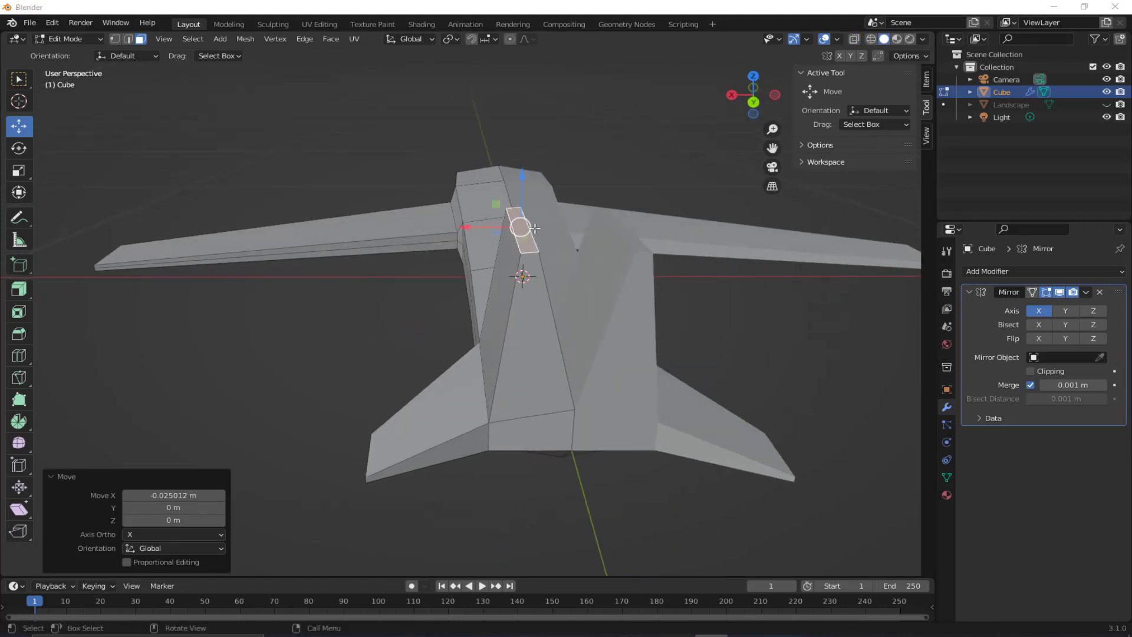
middle_drag(534, 228, 451, 330)
click(450, 332)
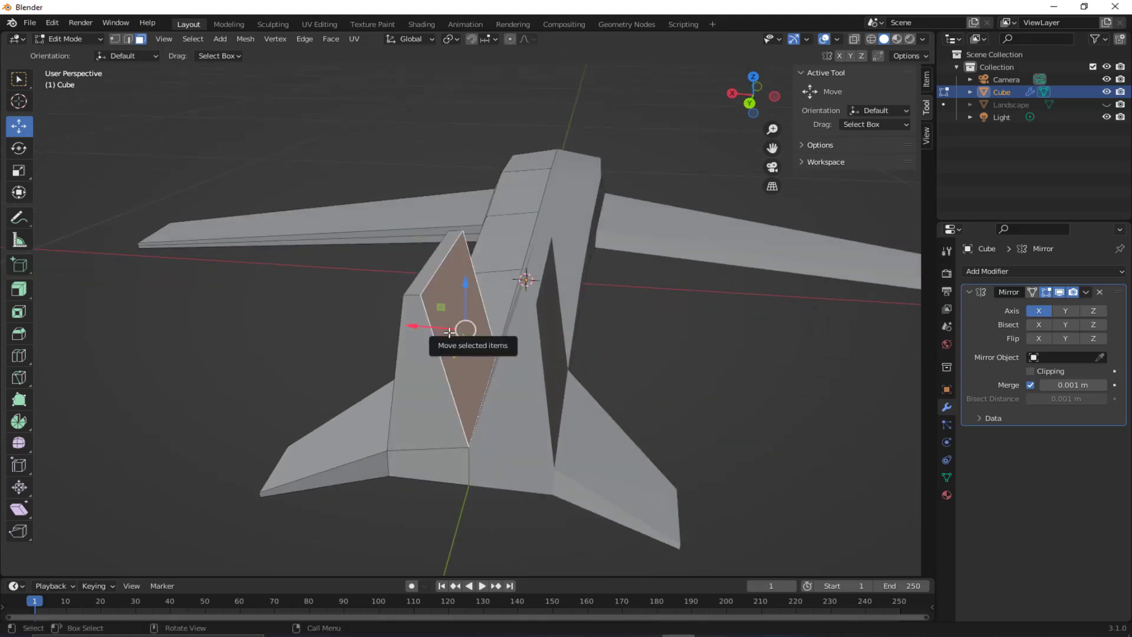
key(x)
click(416, 330)
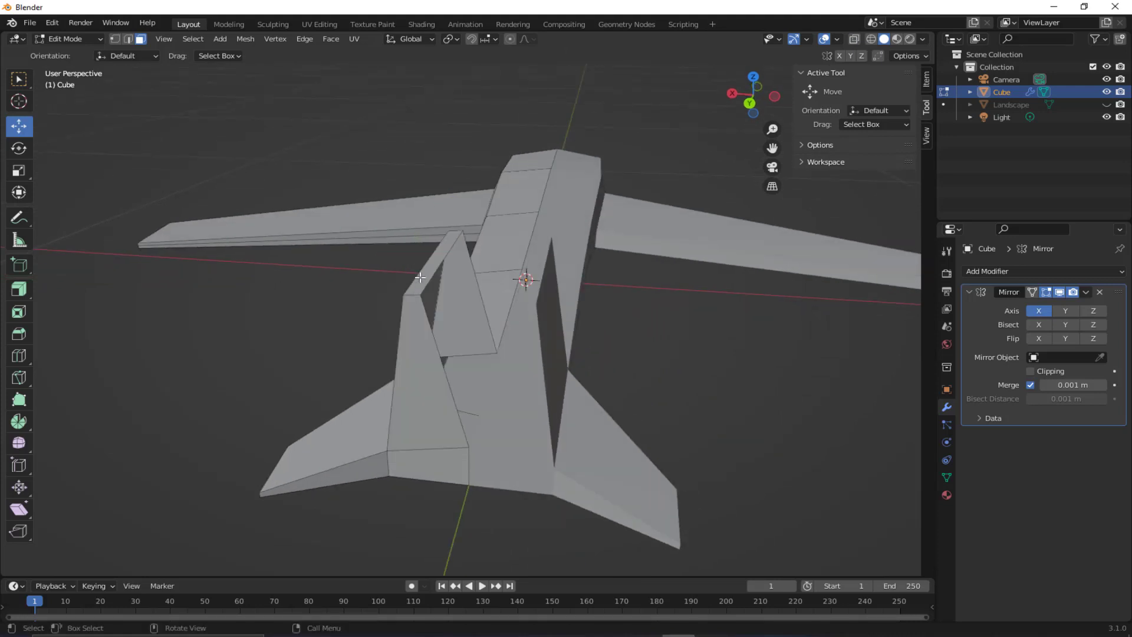
Try to shift the vertical fin's tip face about 0.033 m along X across the centre plane.
click(422, 270)
middle_drag(422, 270, 455, 263)
key(g)
key(x)
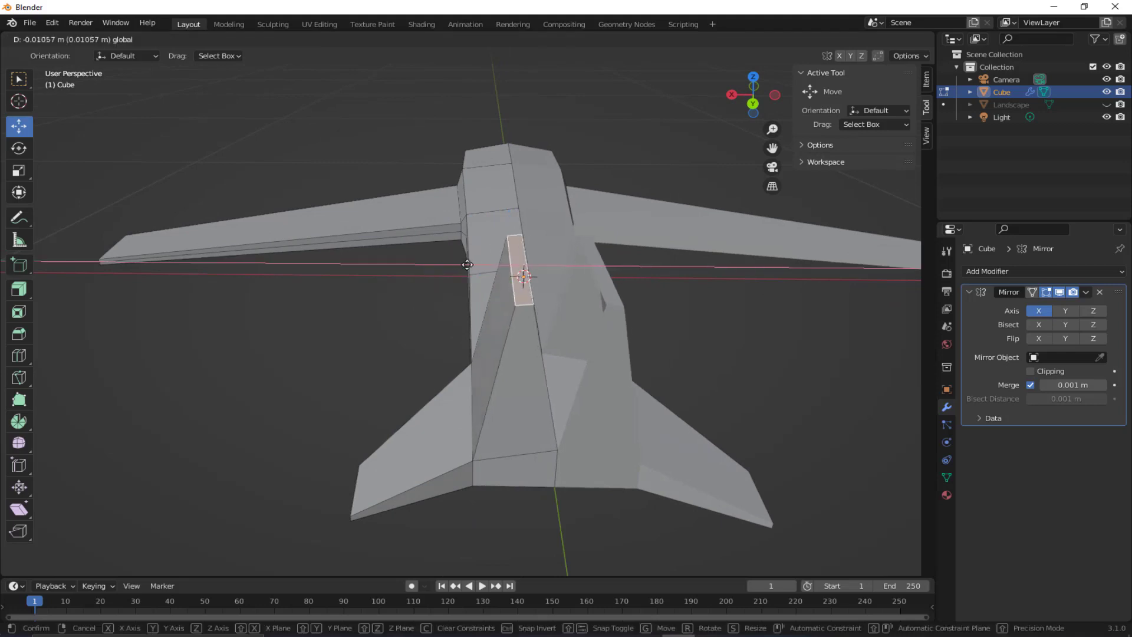
click(488, 263)
scroll(509, 282, up, 1)
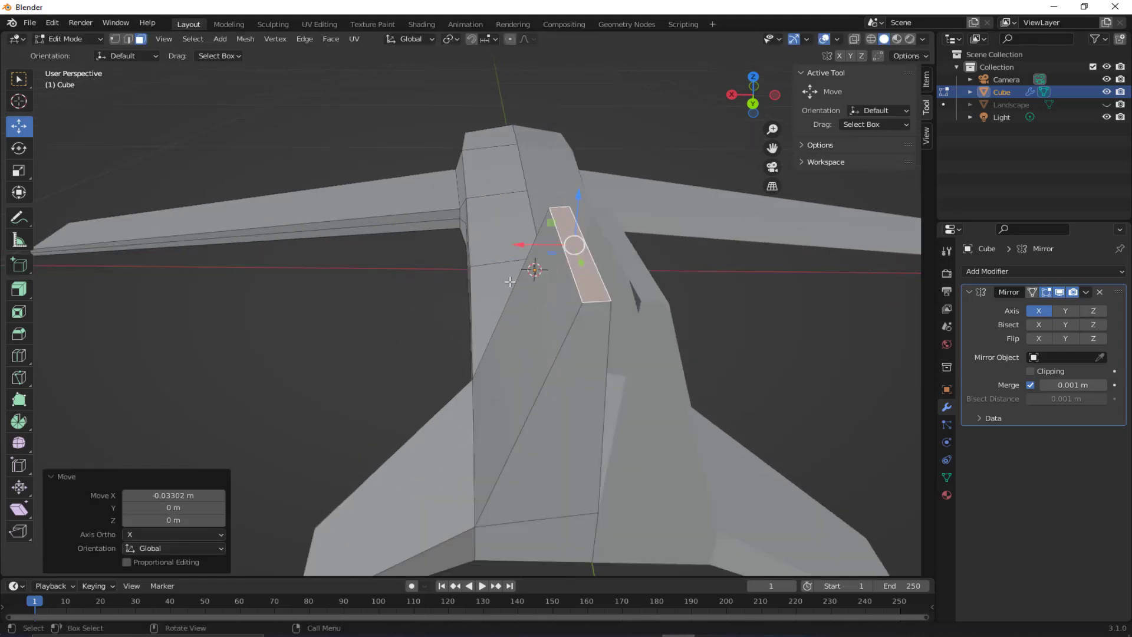
Turn on clipping in the Mirror modifier and shift the fin's tip face about 0.016 m along X to the centre line.
middle_drag(509, 281, 493, 277)
mouse_move(465, 247)
mouse_down()
mouse_move(483, 245)
mouse_move(462, 244)
mouse_up()
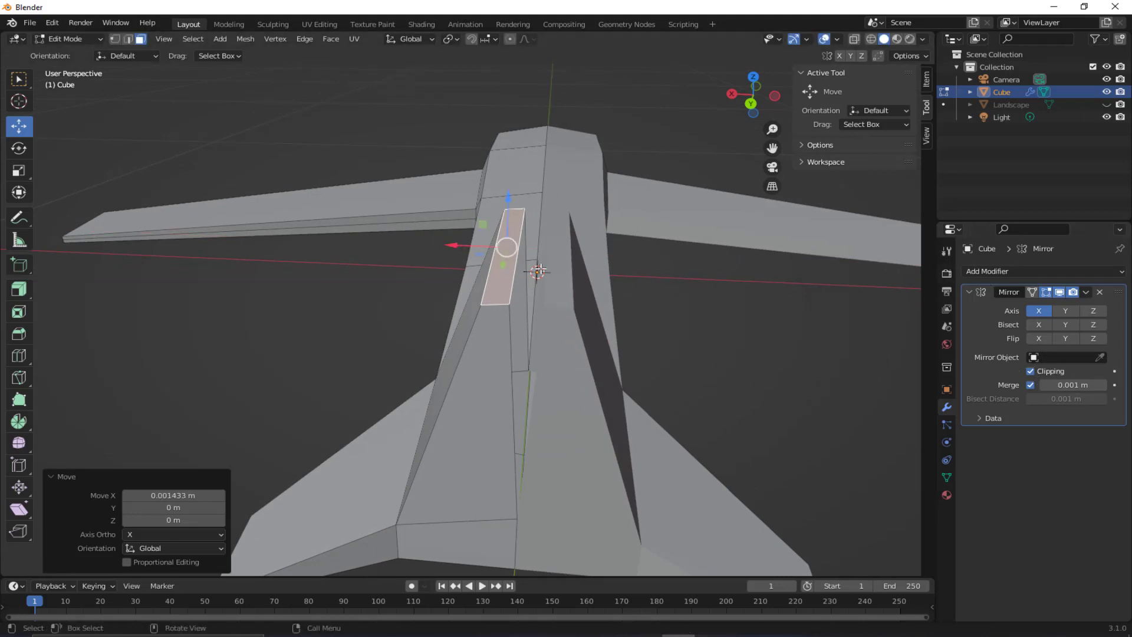
drag(455, 244, 476, 246)
Scale the vertical fin's tip down along Y and move it about 0.109 m backward along Y.
middle_drag(478, 257, 544, 323)
click(18, 171)
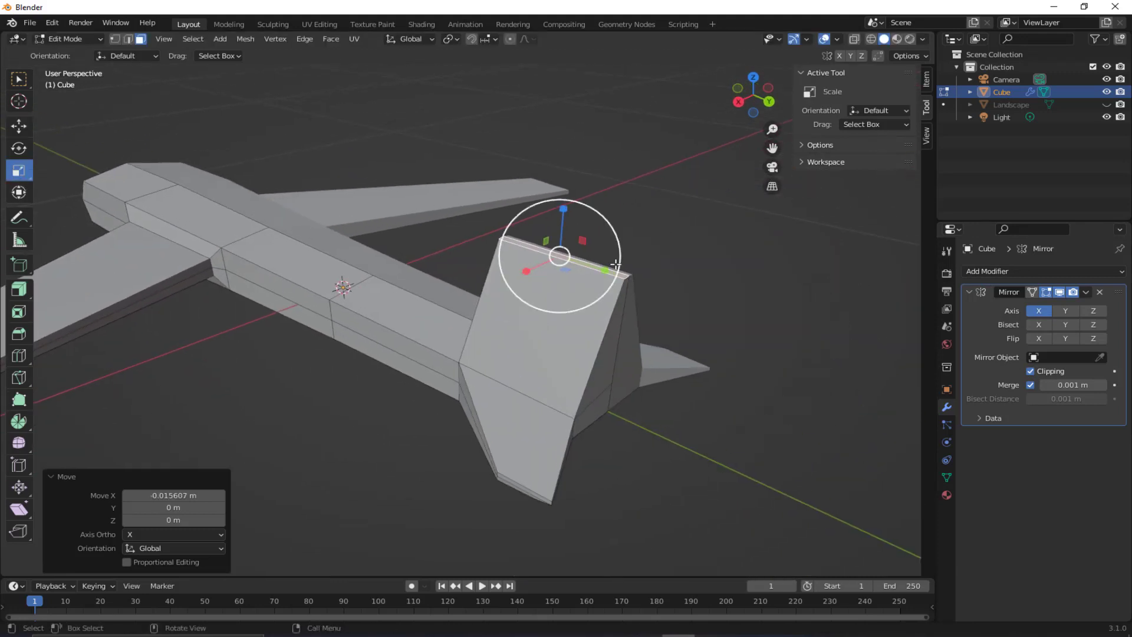
drag(604, 272, 673, 290)
click(18, 126)
middle_drag(673, 290, 719, 408)
In top view with vertex selection, try to narrow the half aircraft by moving its outer vertices along X.
scroll(422, 309, down, 1)
alt+middle_drag(499, 278, 549, 385)
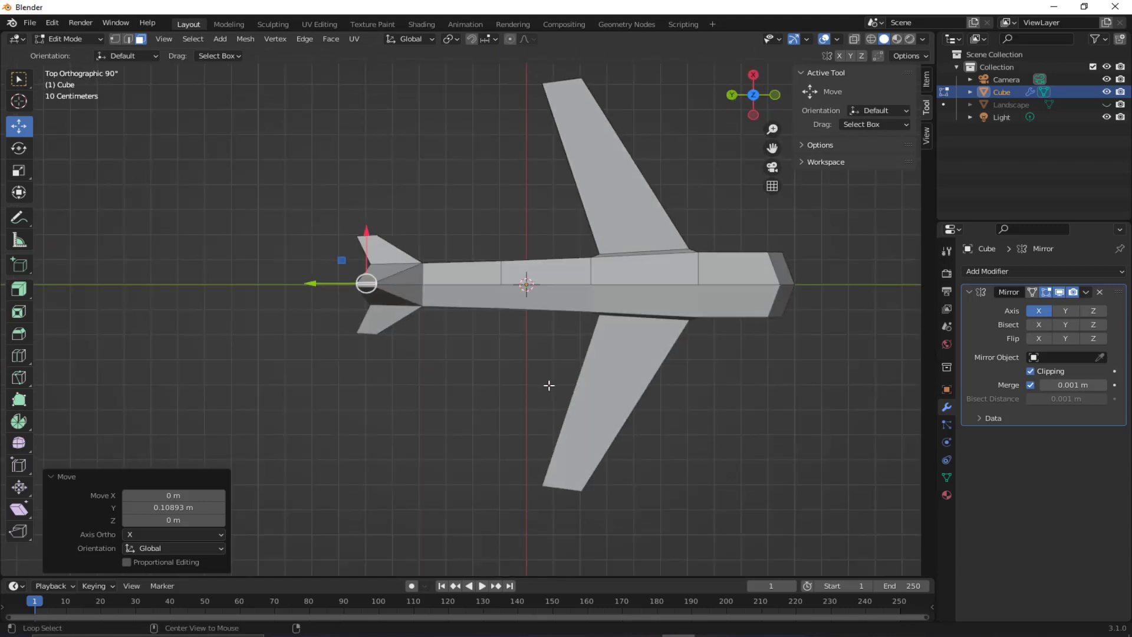
scroll(44, 201, down, 2)
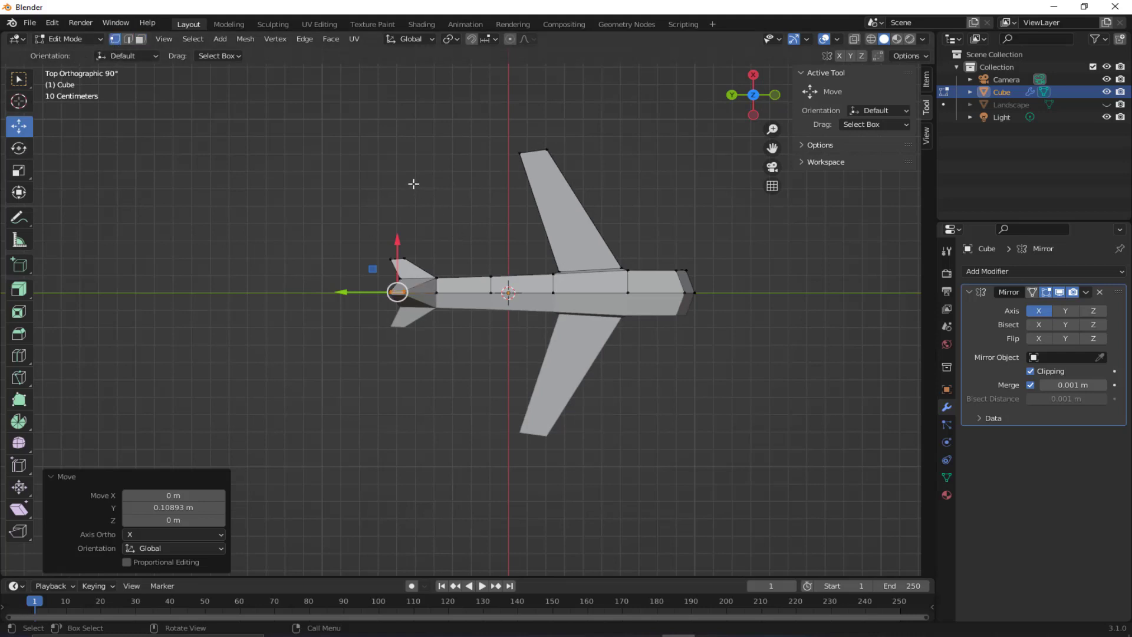
drag(270, 138, 862, 299)
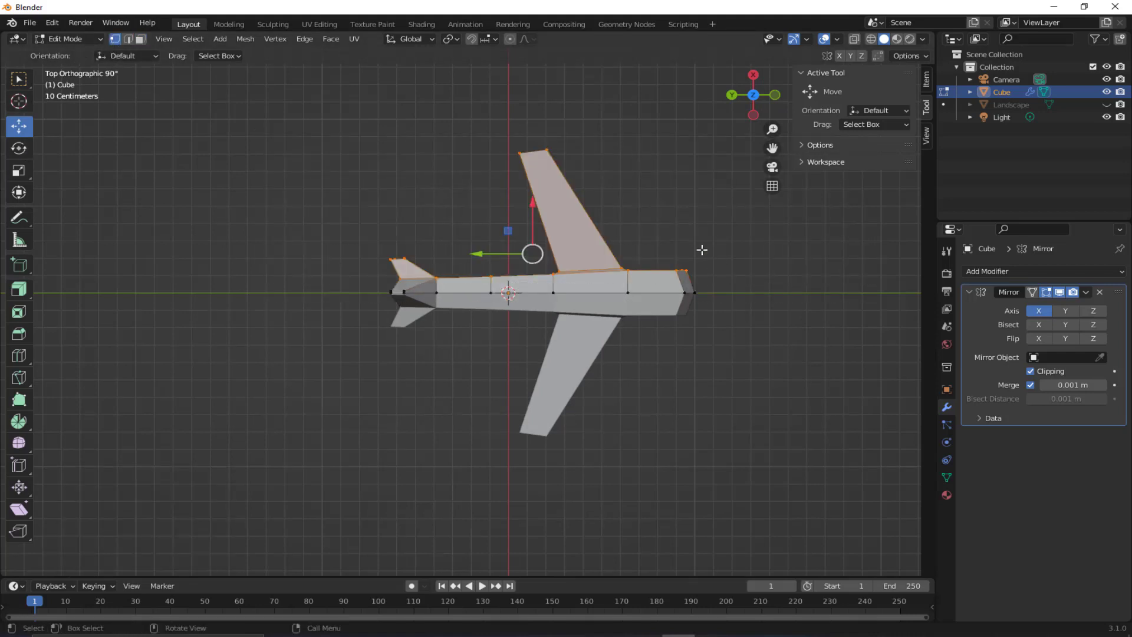
scroll(561, 192, up, 1)
drag(548, 191, 534, 192)
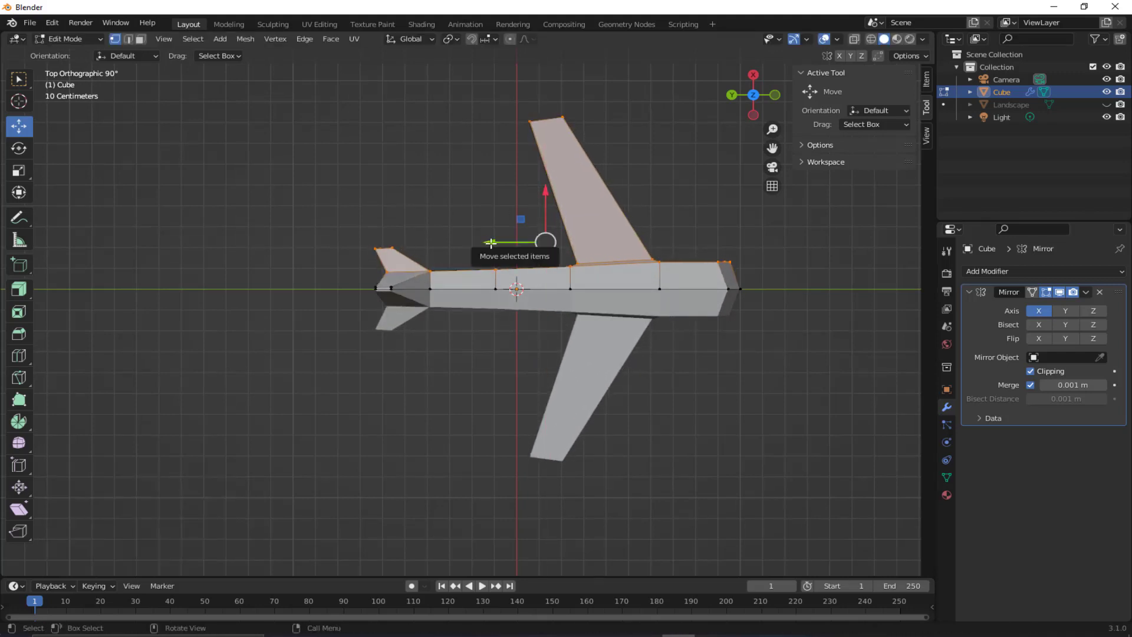
In wireframe shading, select all vertices off the centre line and move them inward along X to narrow the body.
key(z)
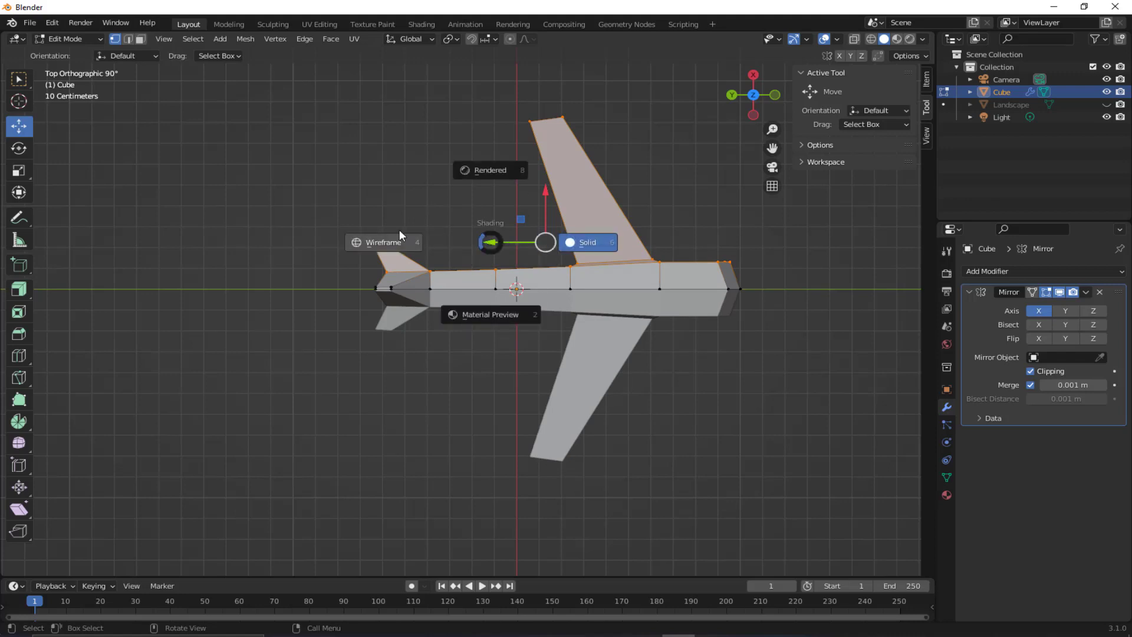
click(386, 238)
click(363, 164)
drag(291, 103, 826, 281)
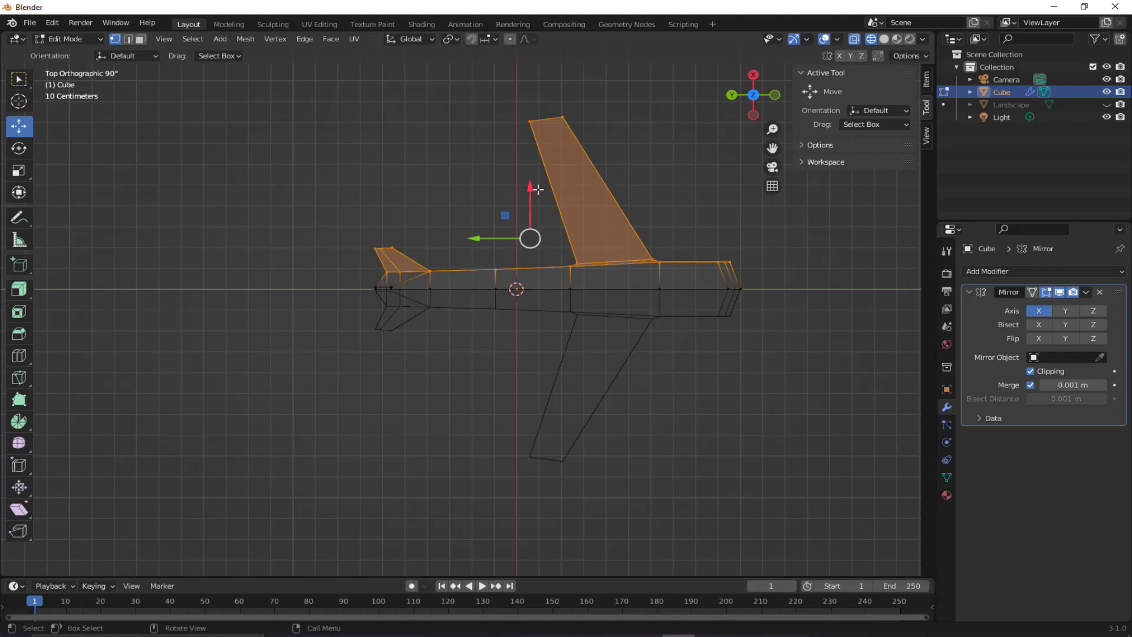
drag(538, 189, 532, 196)
Select the wing tip's vertices and move them about 0.163 m inward along X to shorten the wing.
drag(497, 101, 689, 165)
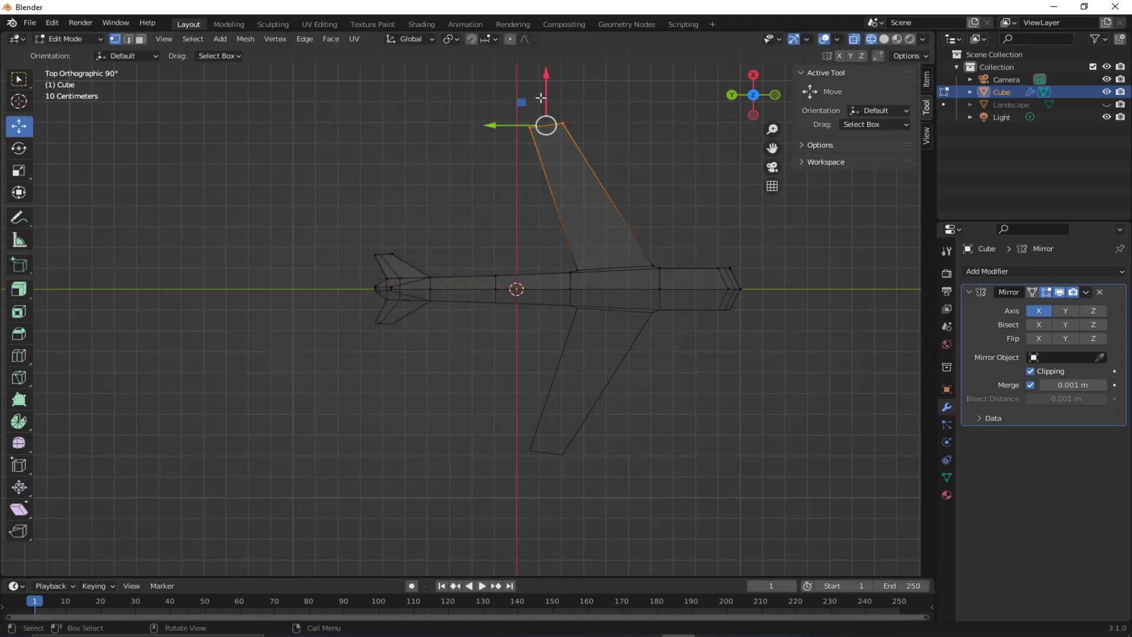
drag(543, 98, 538, 134)
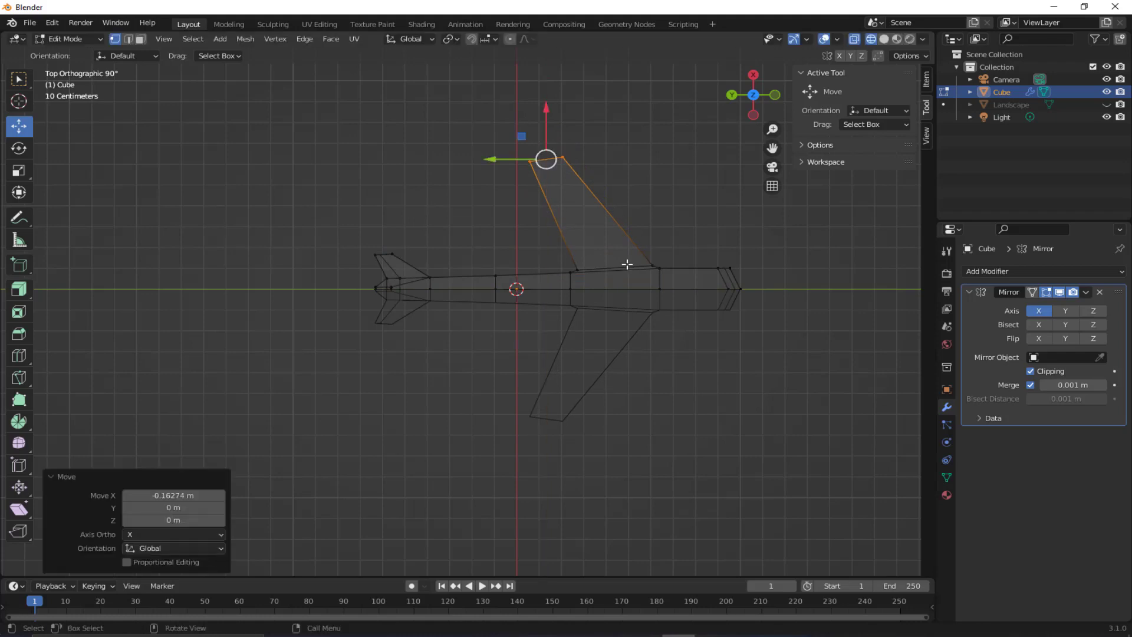
scroll(626, 262, up, 2)
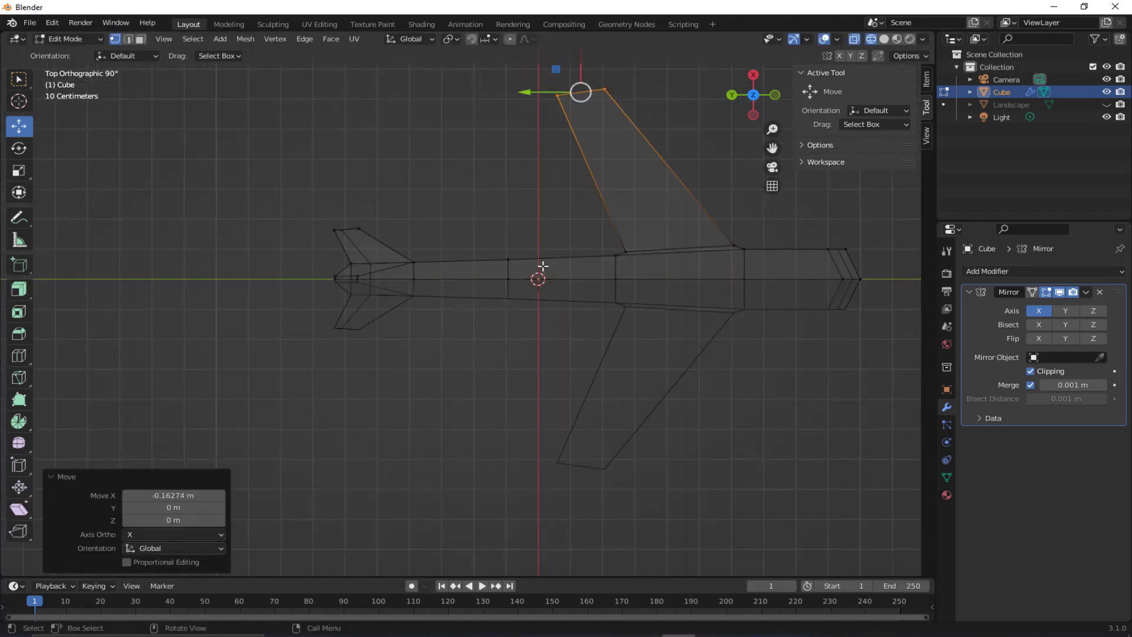
middle_drag(489, 298, 422, 368)
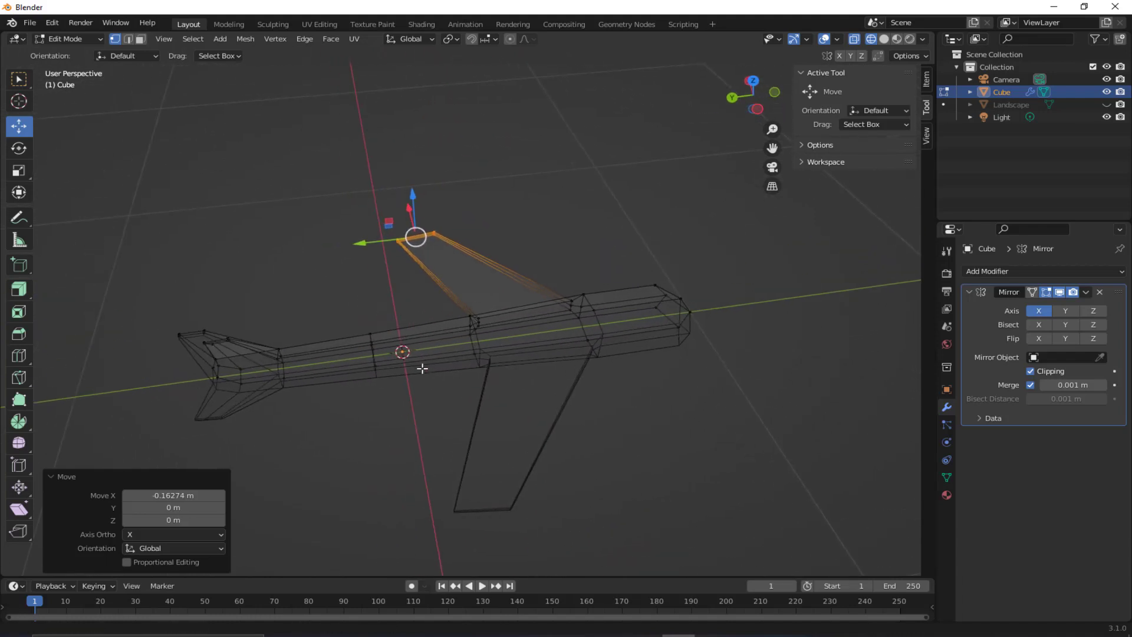
Deselect all vertices and return the viewport to solid shading.
scroll(425, 352, up, 1)
key(z)
click(307, 320)
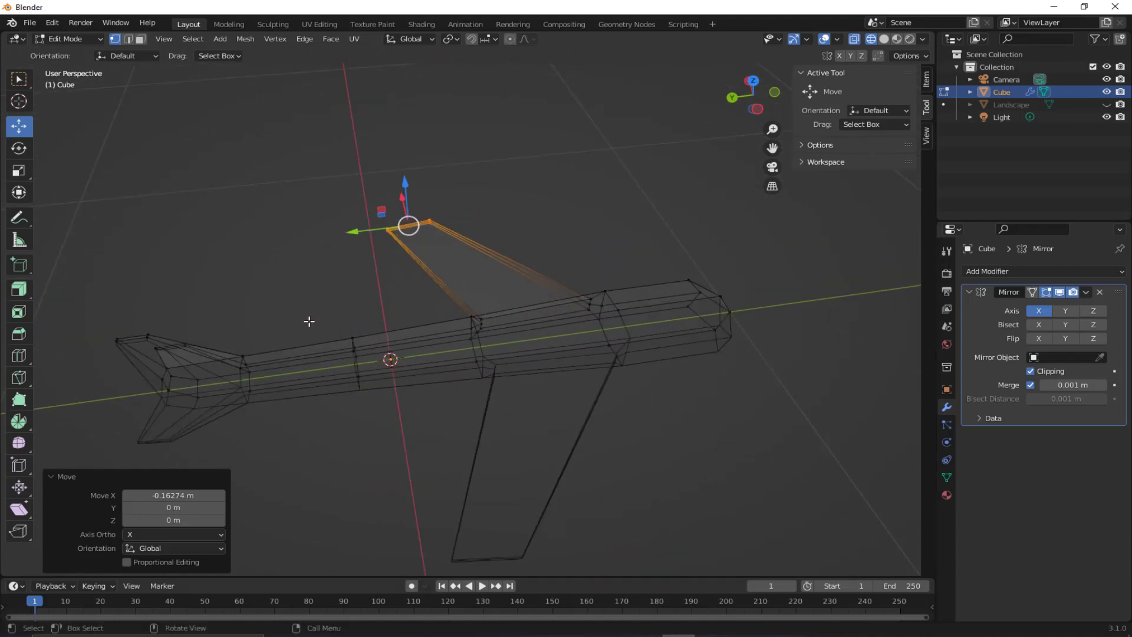
key(z)
click(203, 322)
click(248, 291)
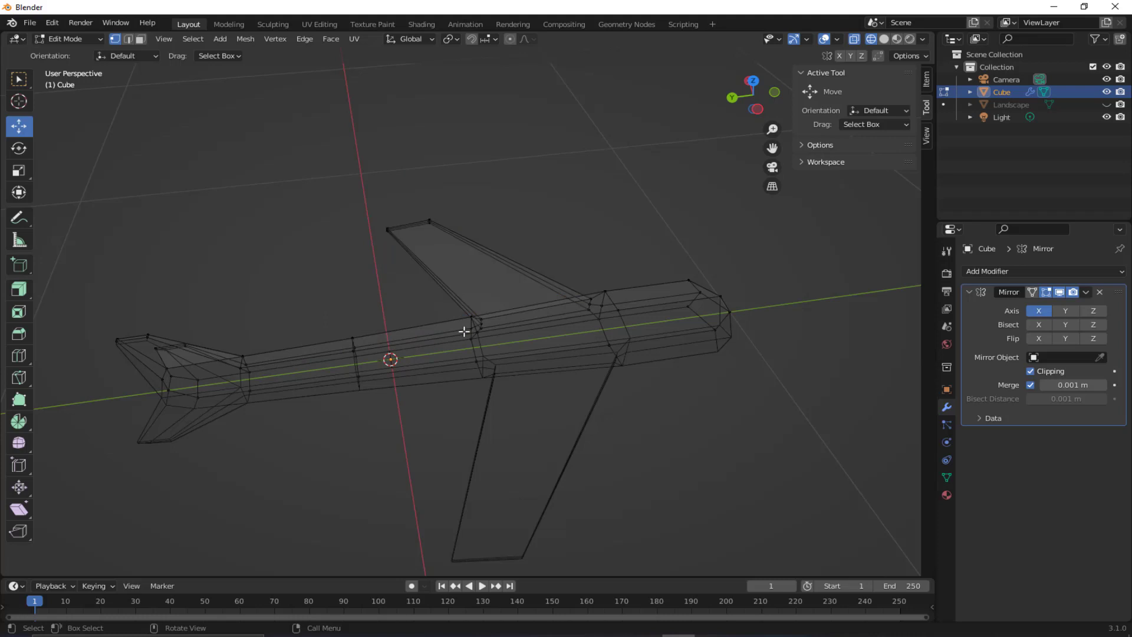
key(z)
click(563, 329)
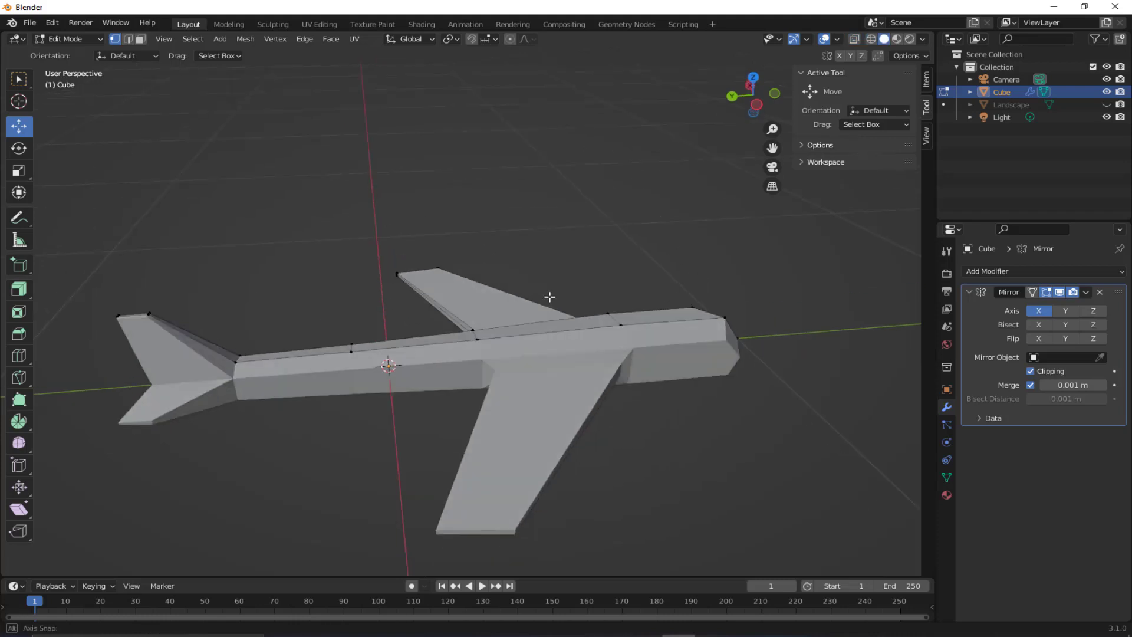
Add a Subdivision Surface modifier to the aircraft and set its viewport levels to 2.
click(998, 272)
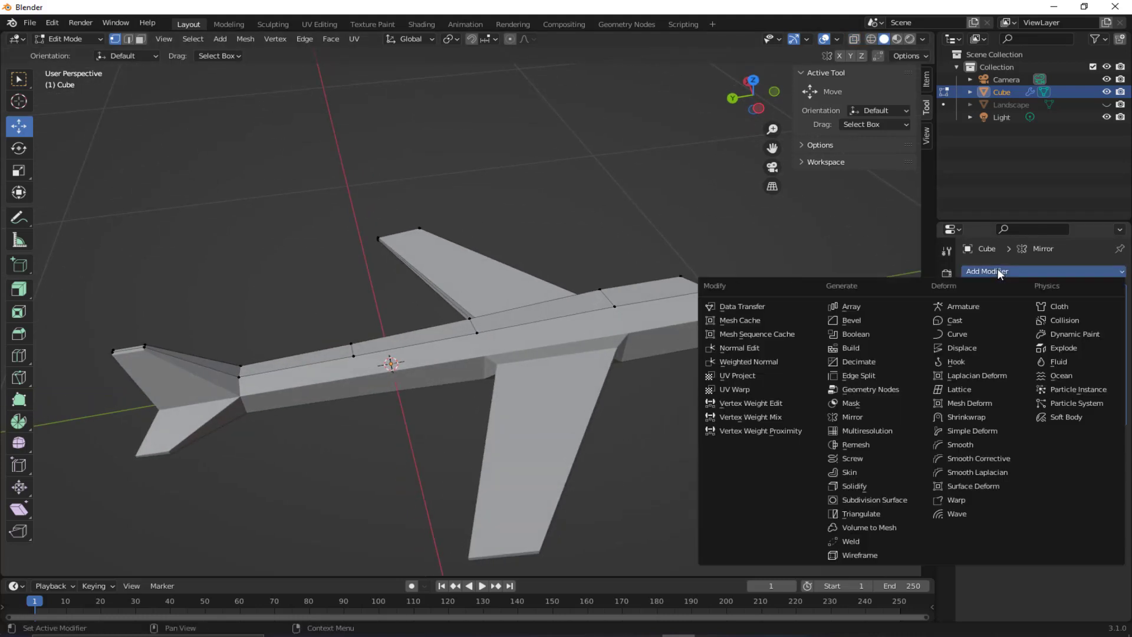
click(876, 500)
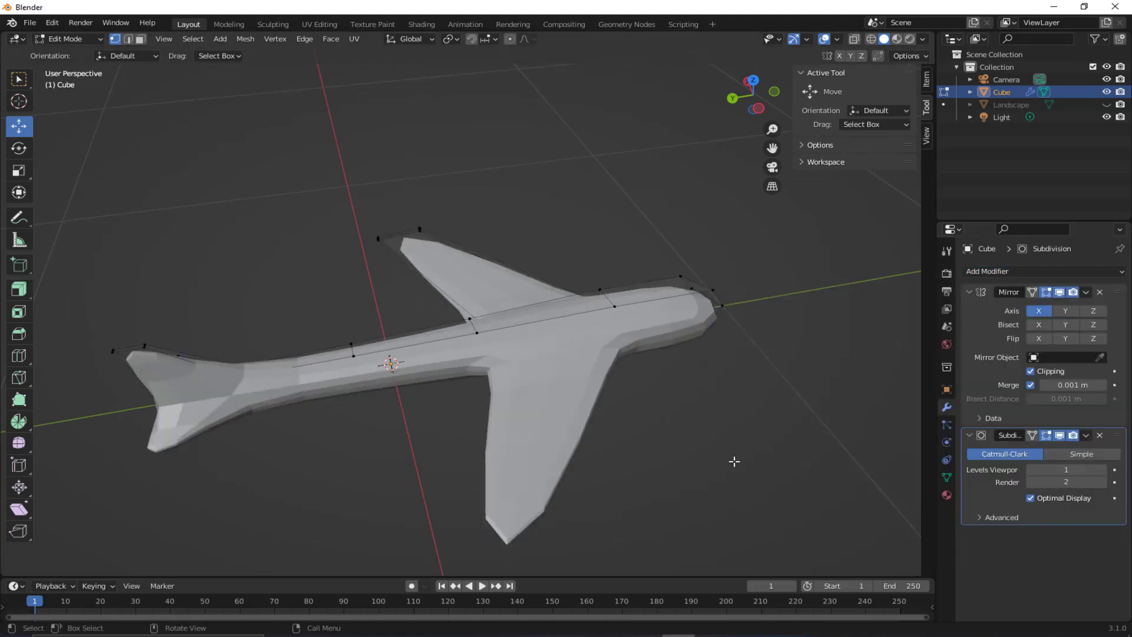
middle_drag(733, 460, 538, 410)
middle_drag(502, 346, 766, 424)
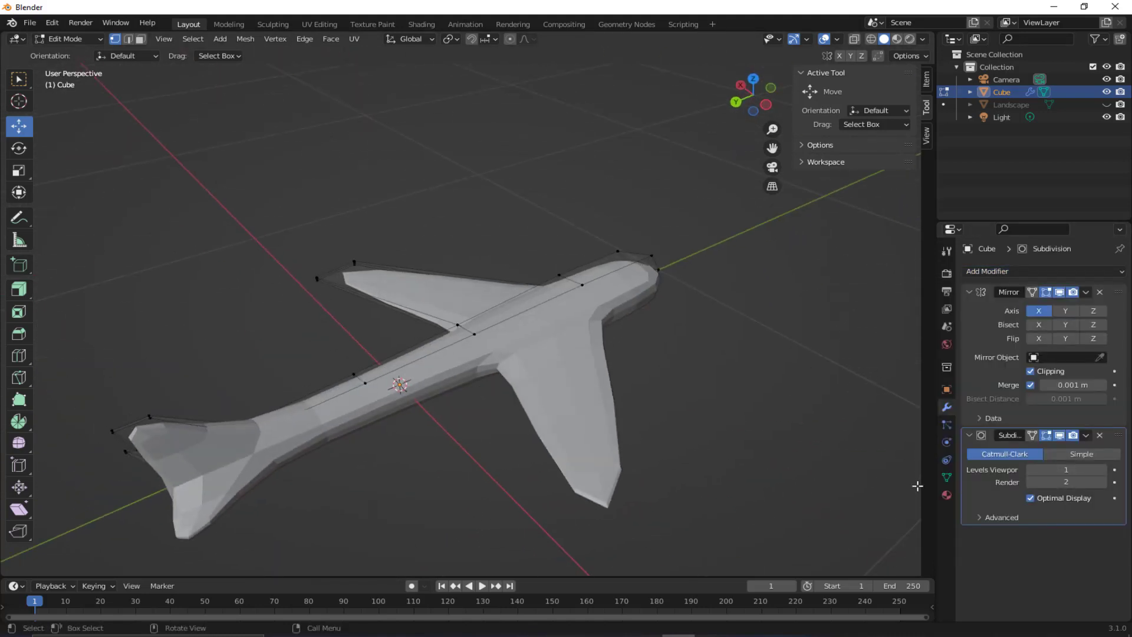
click(1053, 471)
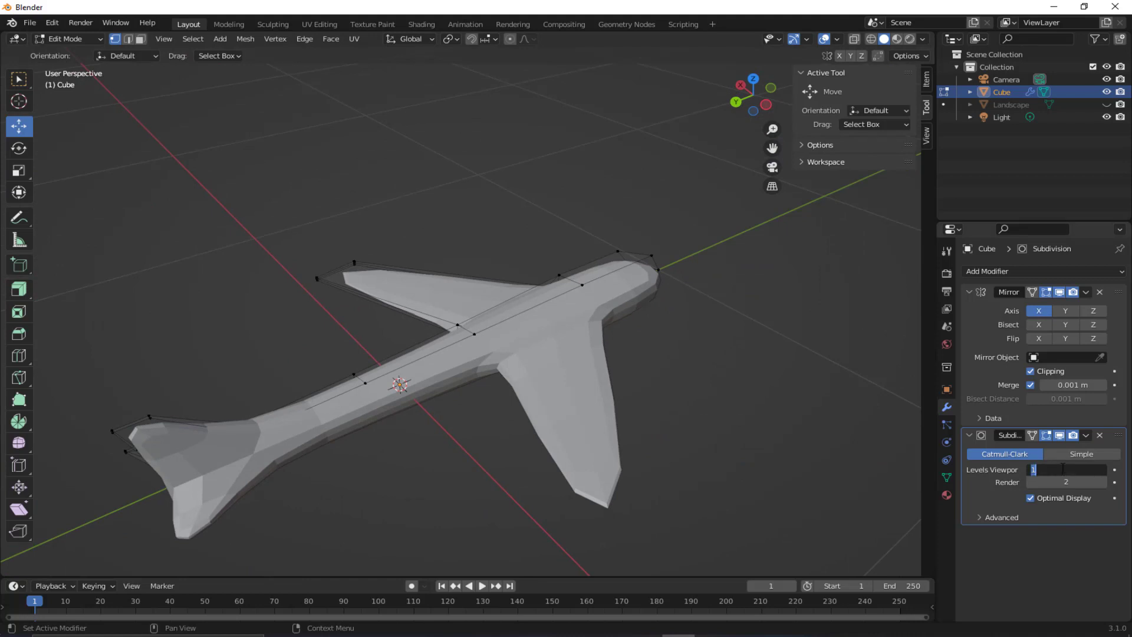
key(Return)
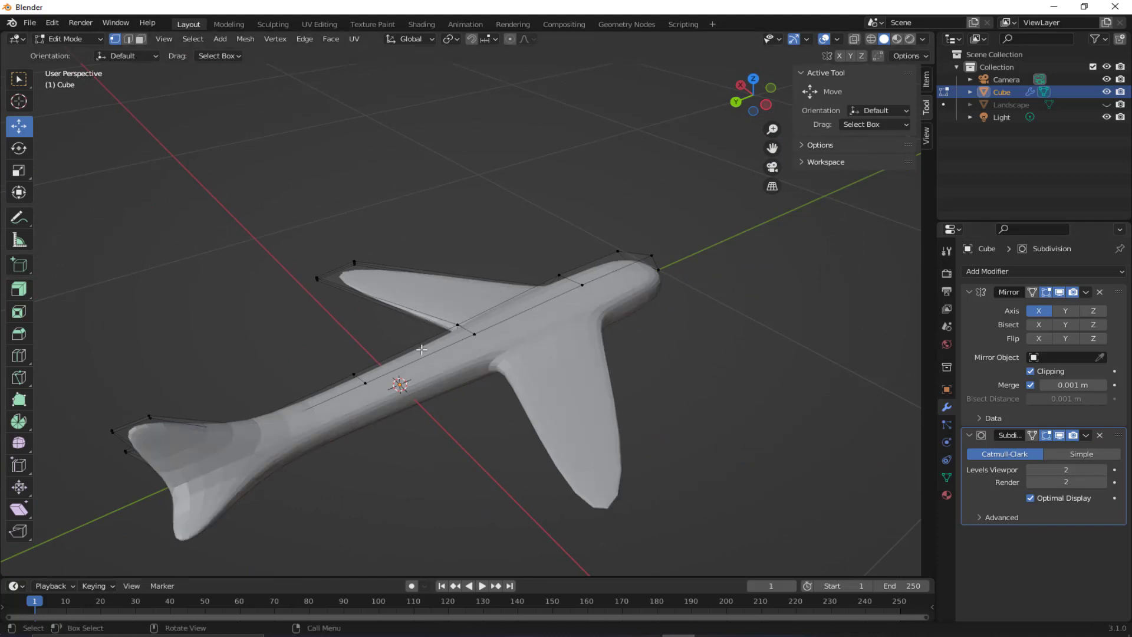
Add two spanwise loop cuts to the wing, slid close to its leading edge (about -0.832) and trailing edge (about 0.844).
middle_drag(660, 448, 620, 475)
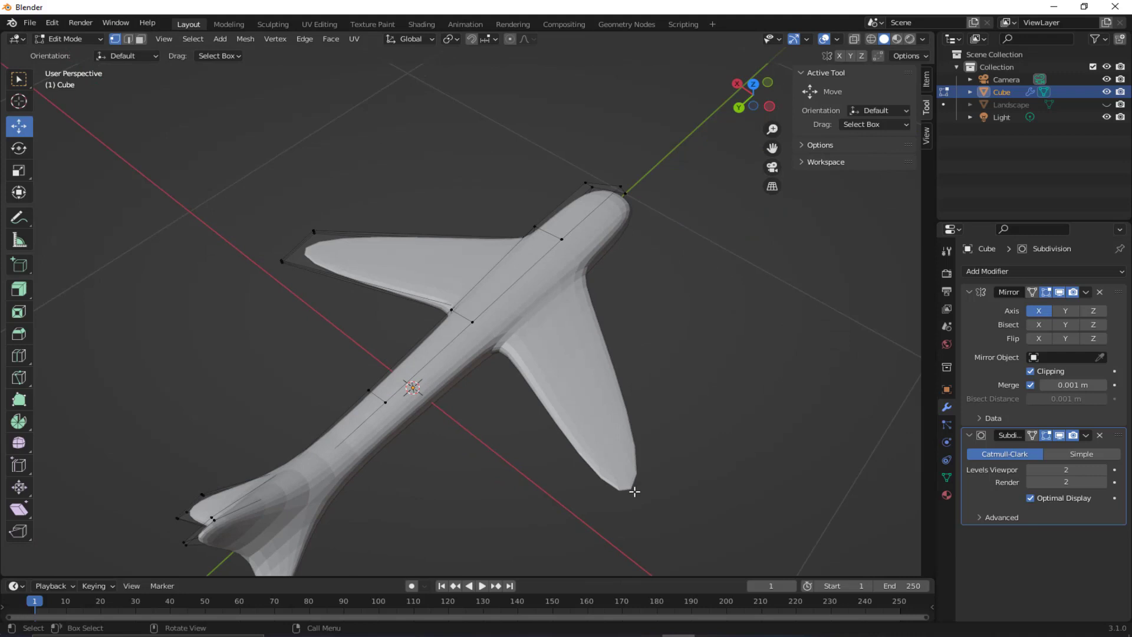
middle_drag(596, 424, 608, 403)
scroll(608, 406, up, 2)
shift+middle_drag(656, 437, 870, 445)
scroll(572, 347, up, 2)
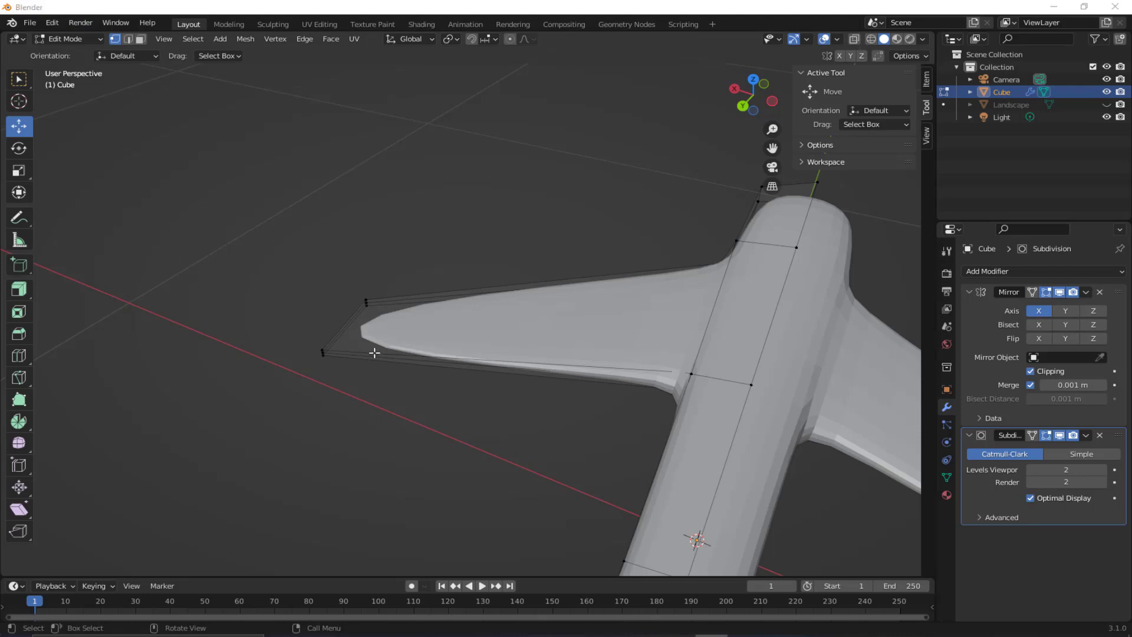
key(ctrl+r)
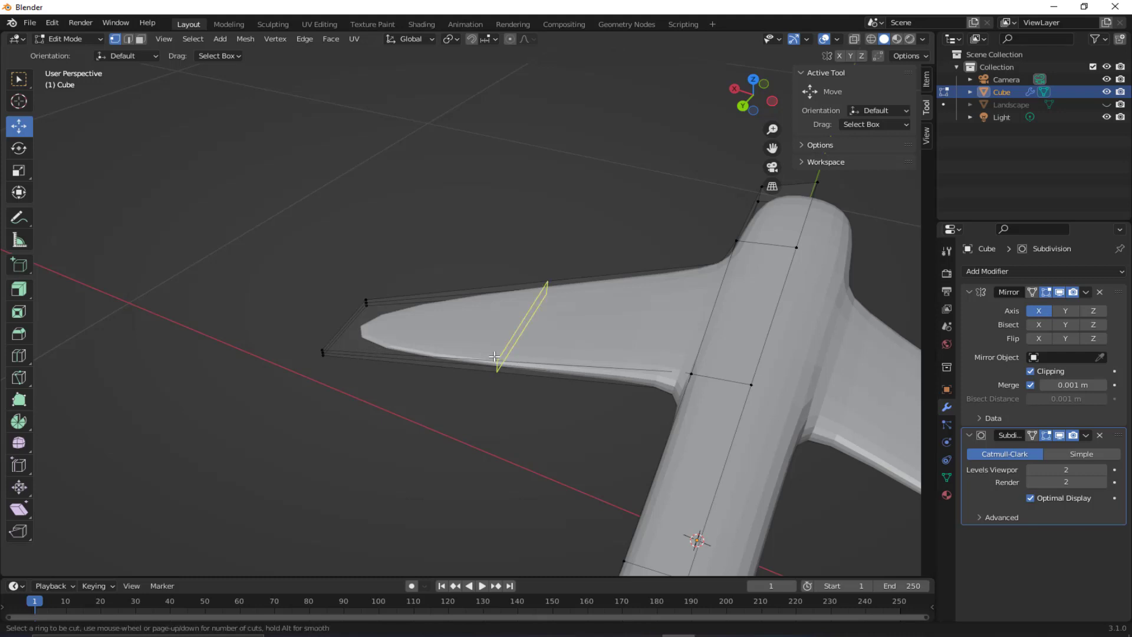
click(334, 348)
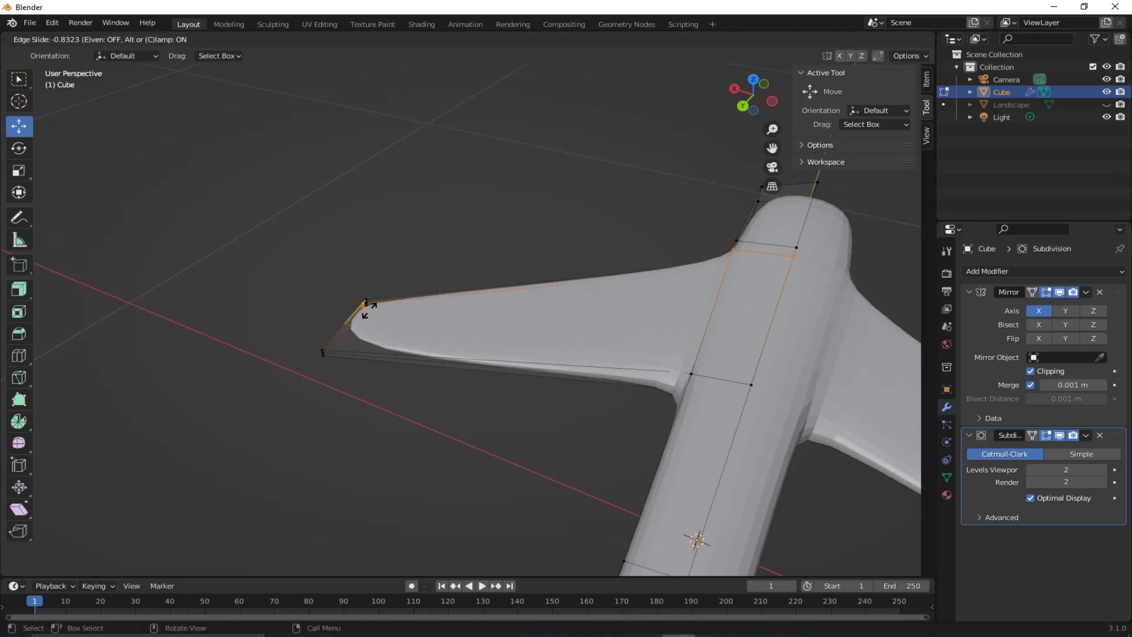
click(369, 309)
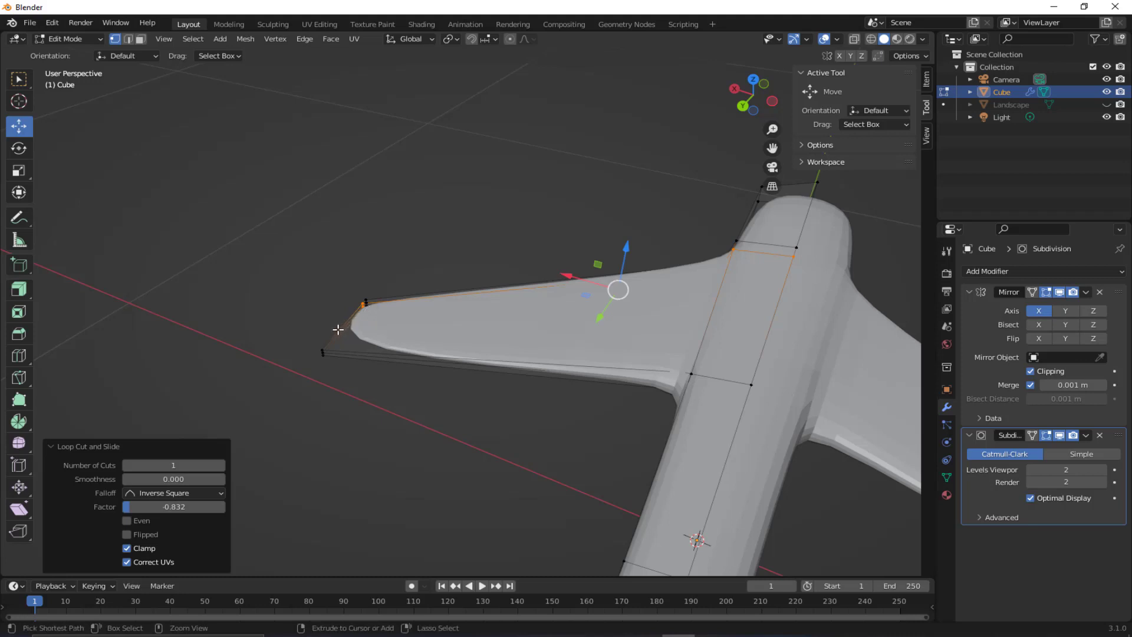
key(ctrl+r)
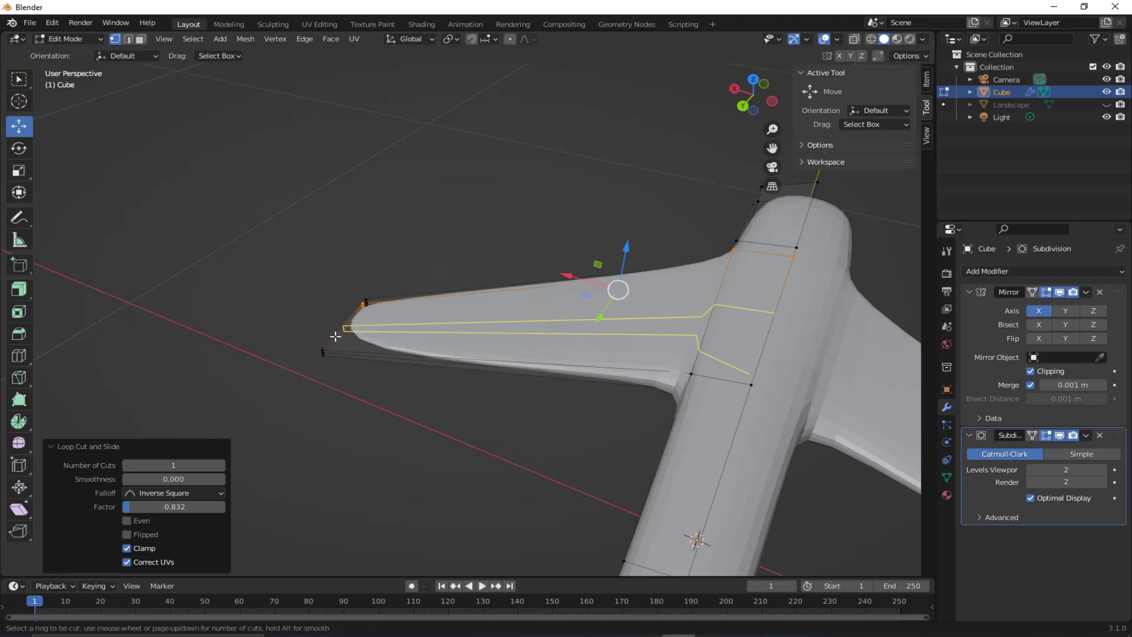
click(335, 336)
click(317, 352)
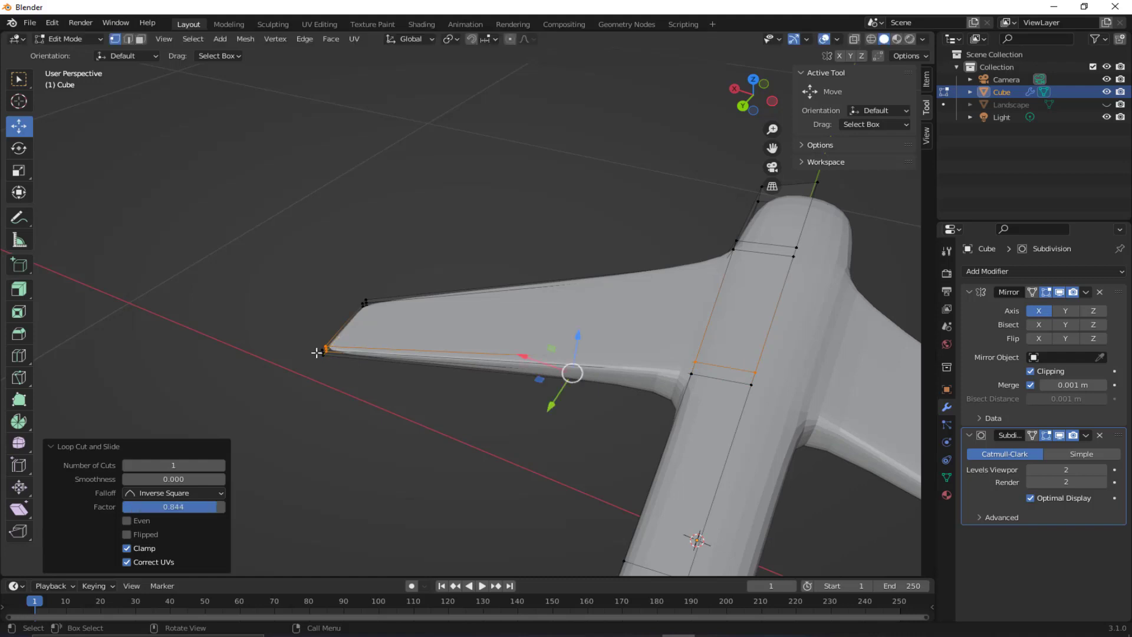
Add two loop cuts across the wing, slid close to the tip (about -0.952) and to the root (about 0.968).
key(ctrl+r)
click(474, 310)
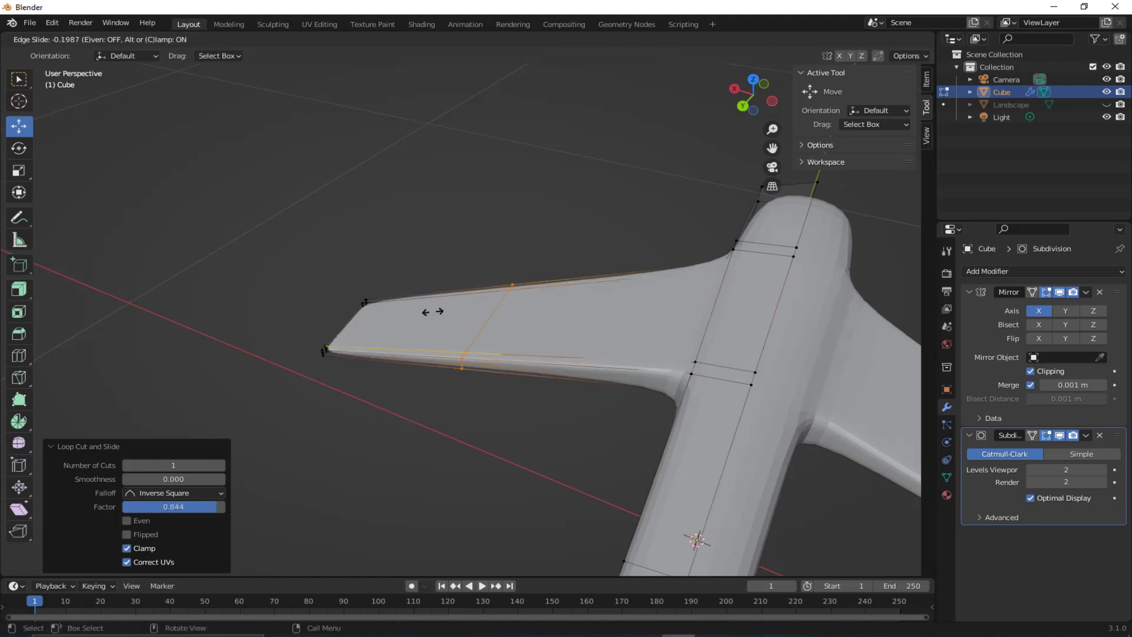
click(302, 323)
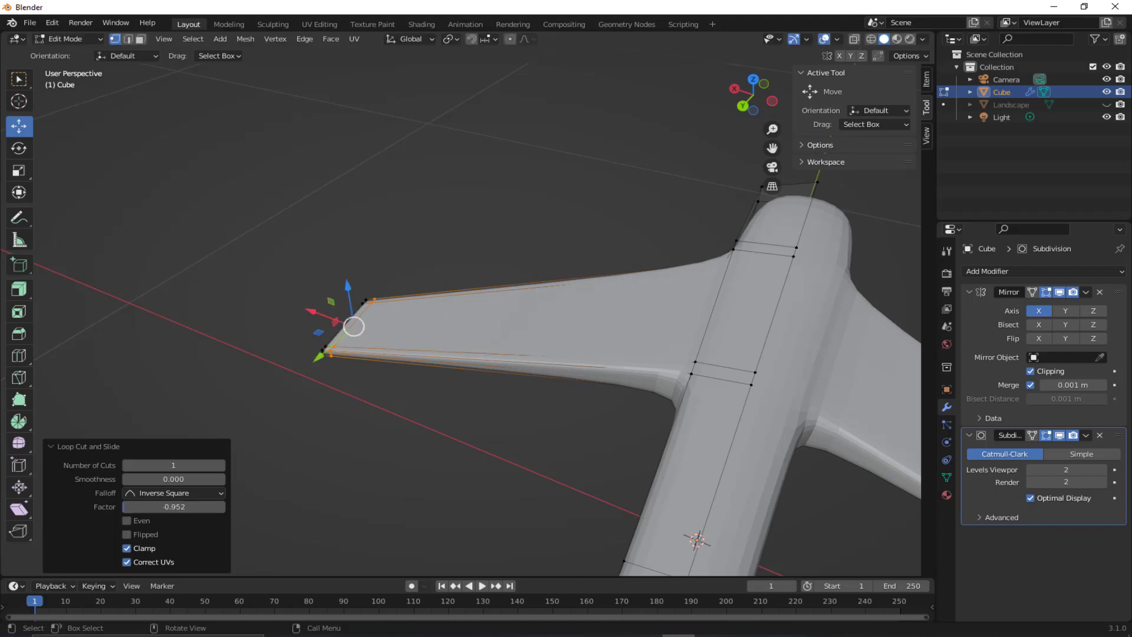
key(ctrl+r)
click(563, 374)
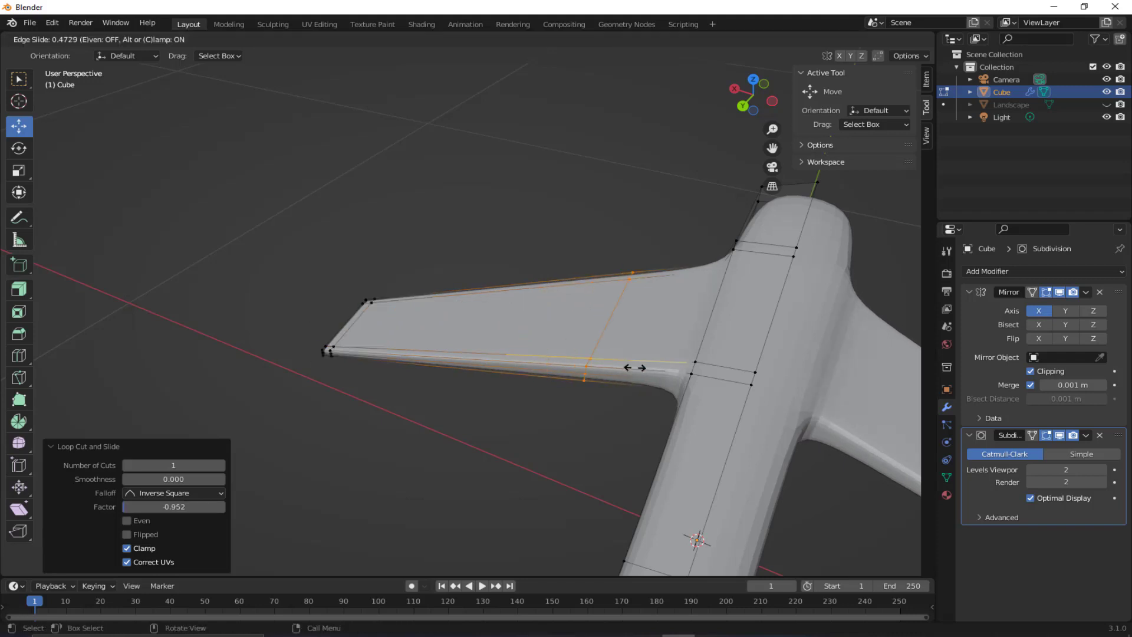
click(716, 372)
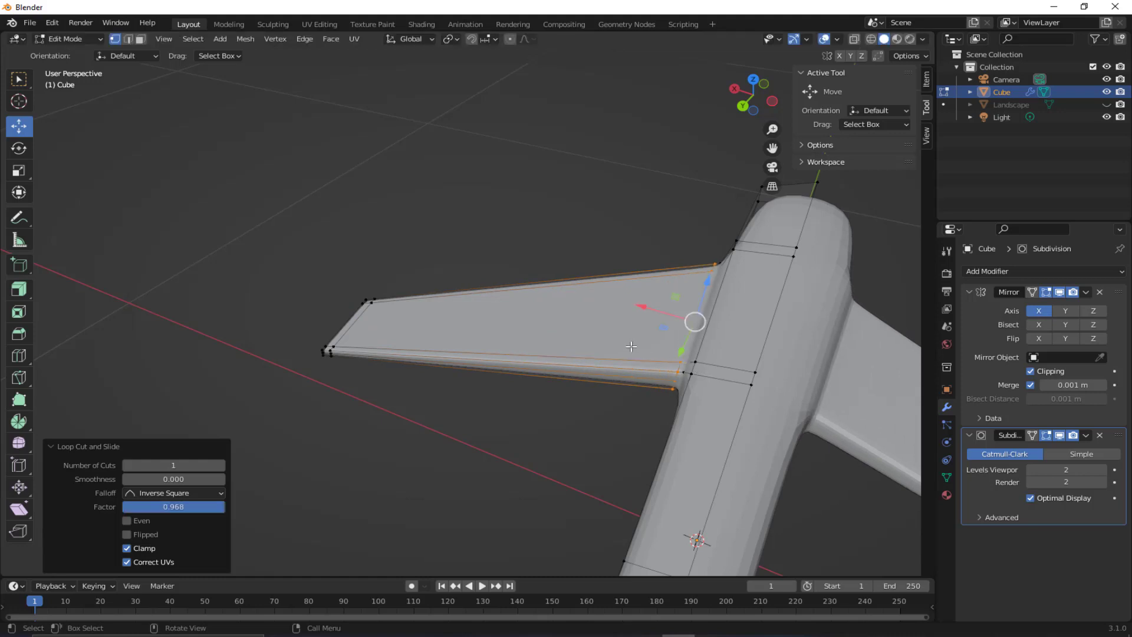
Add two loop cuts across the horizontal tail fin, slid close to its tip (about -0.946) and its root (about 0.980).
middle_drag(716, 372, 534, 425)
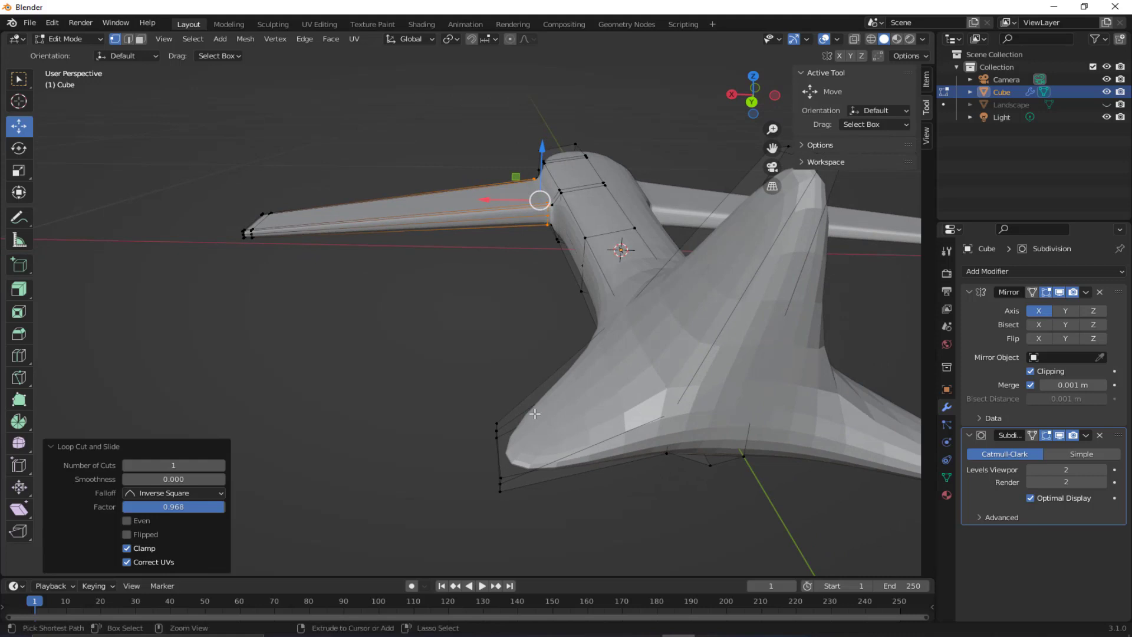
key(ctrl+r)
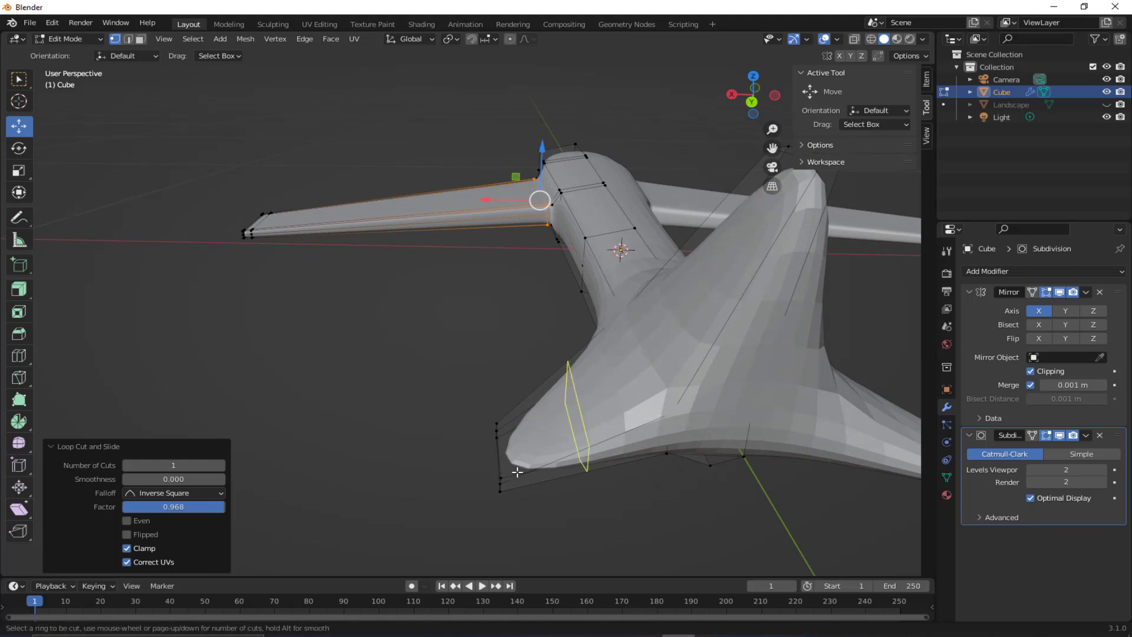
click(548, 442)
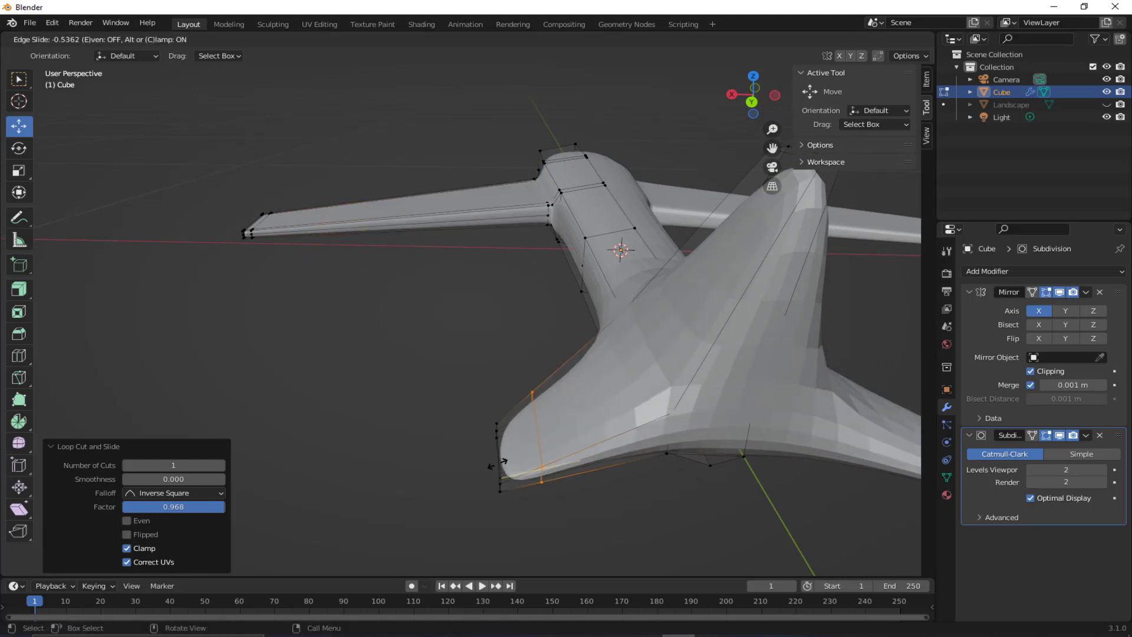
click(468, 481)
key(ctrl+r)
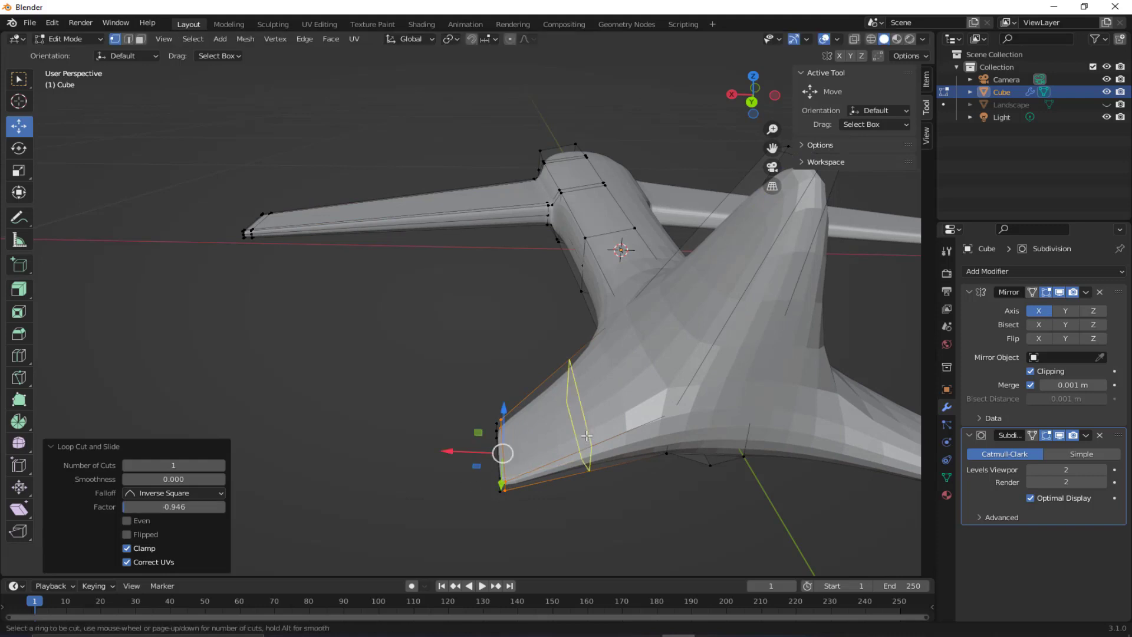
click(675, 413)
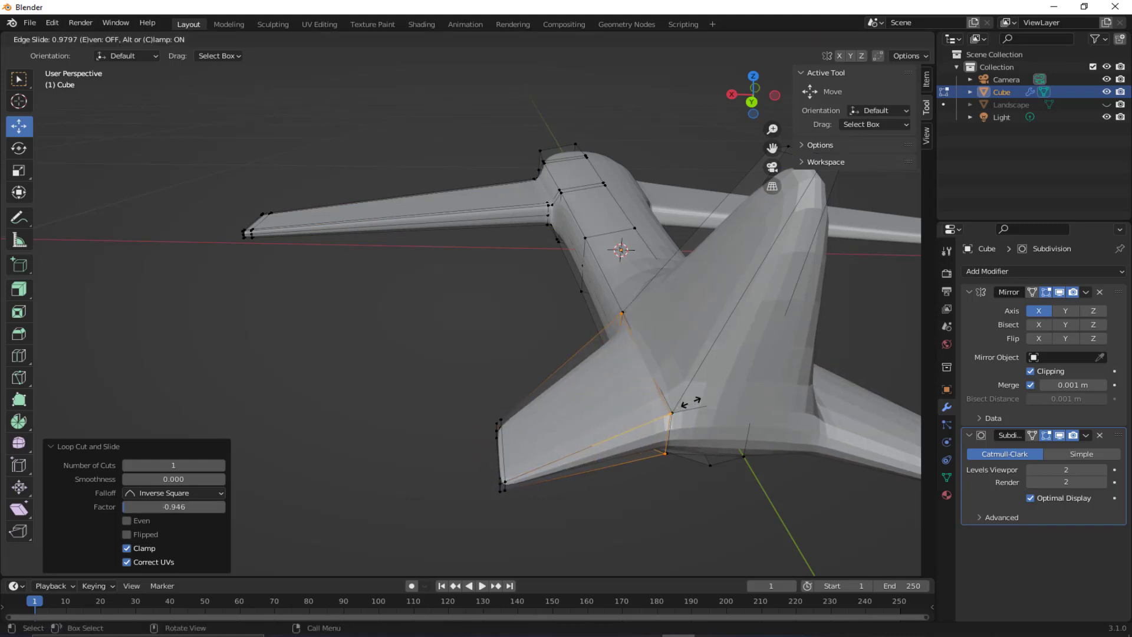
click(691, 403)
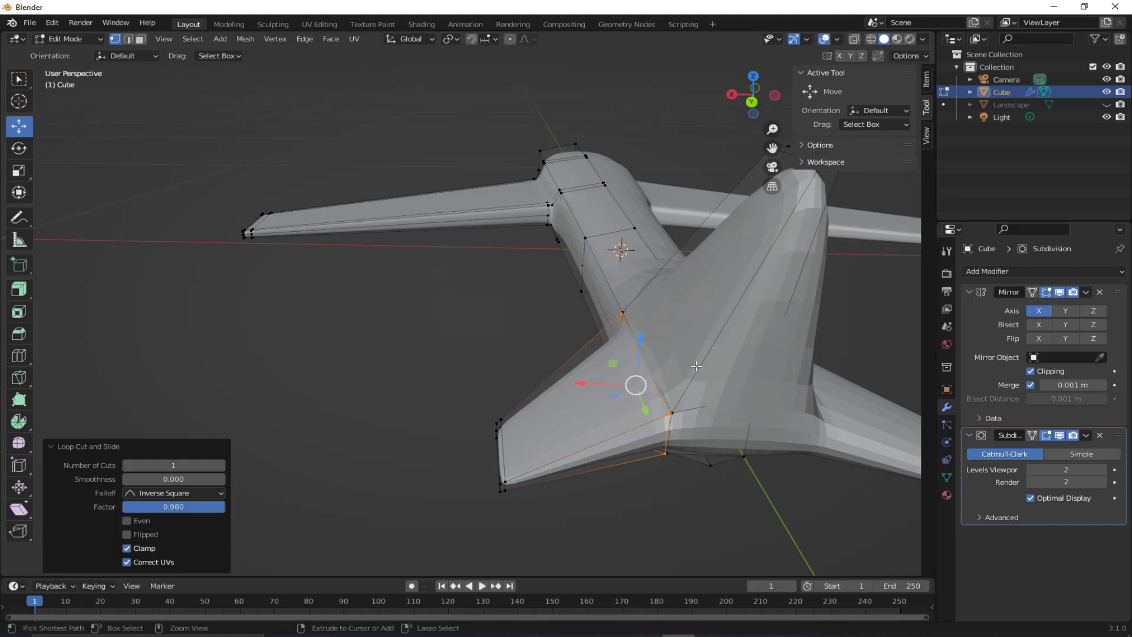
Add two loop cuts across the vertical tail fin, slid close to its tip (about -0.971) and its base (about 0.939).
key(ctrl+r)
click(725, 315)
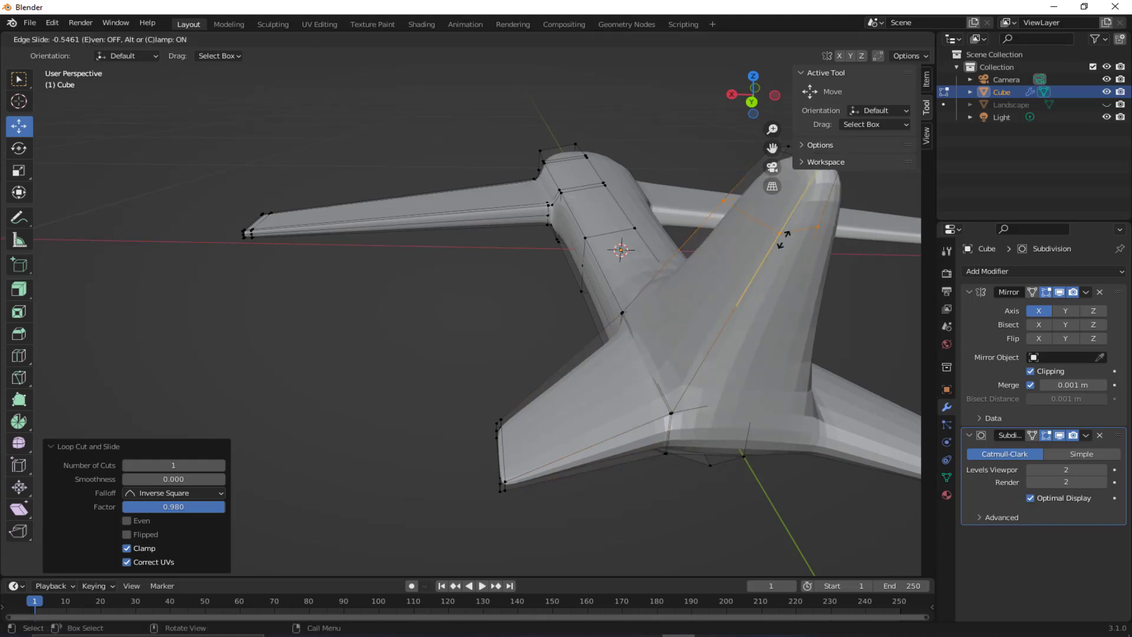
click(811, 199)
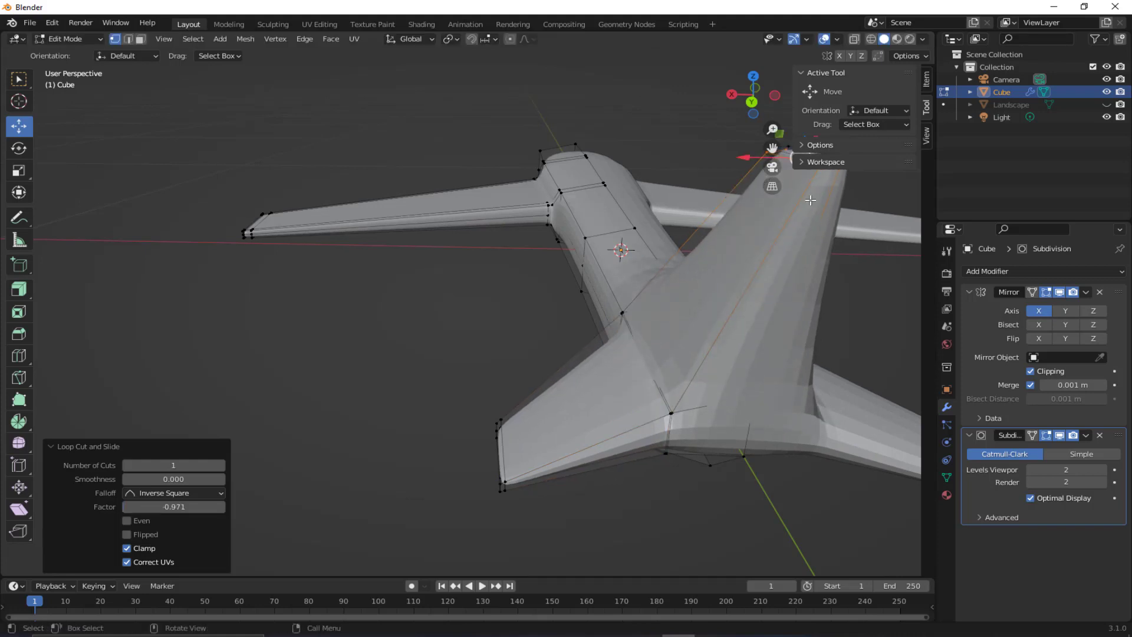
key(ctrl+r)
click(738, 305)
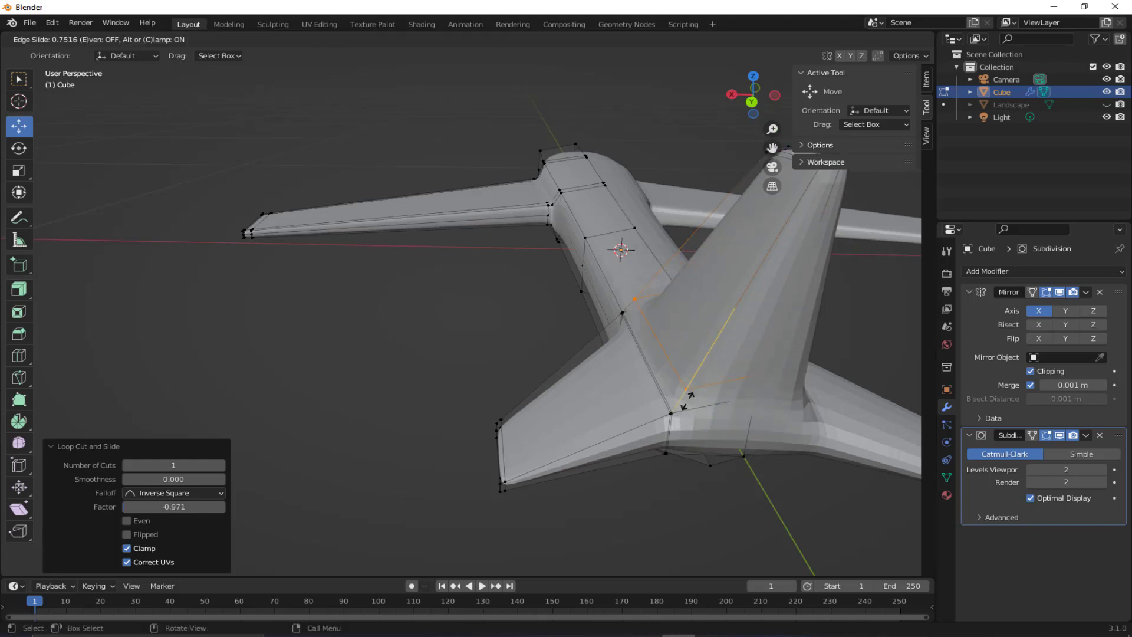
click(672, 420)
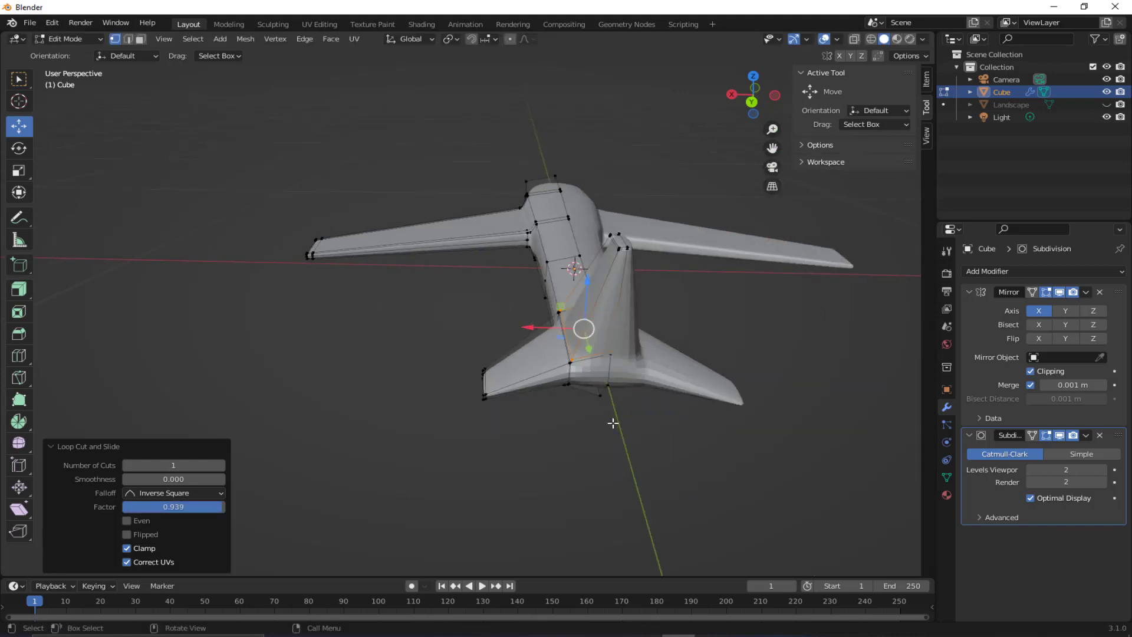